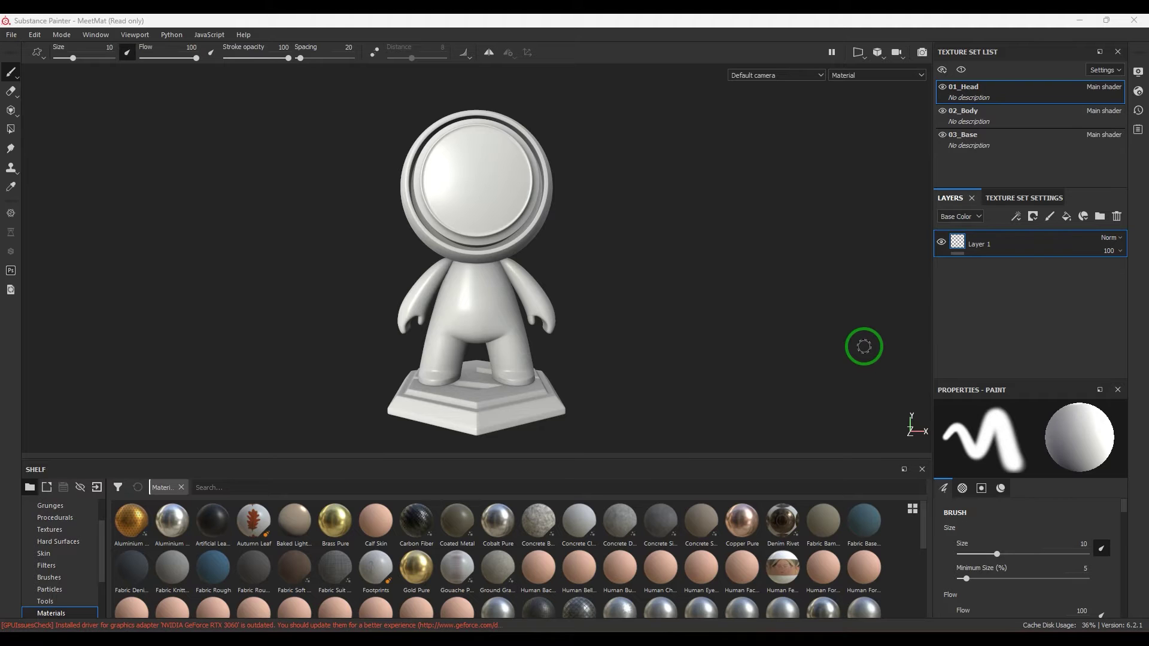
Review the 01_Head texture set's channels and mesh maps, then inspect the mesh map baking options without baking
click(1016, 197)
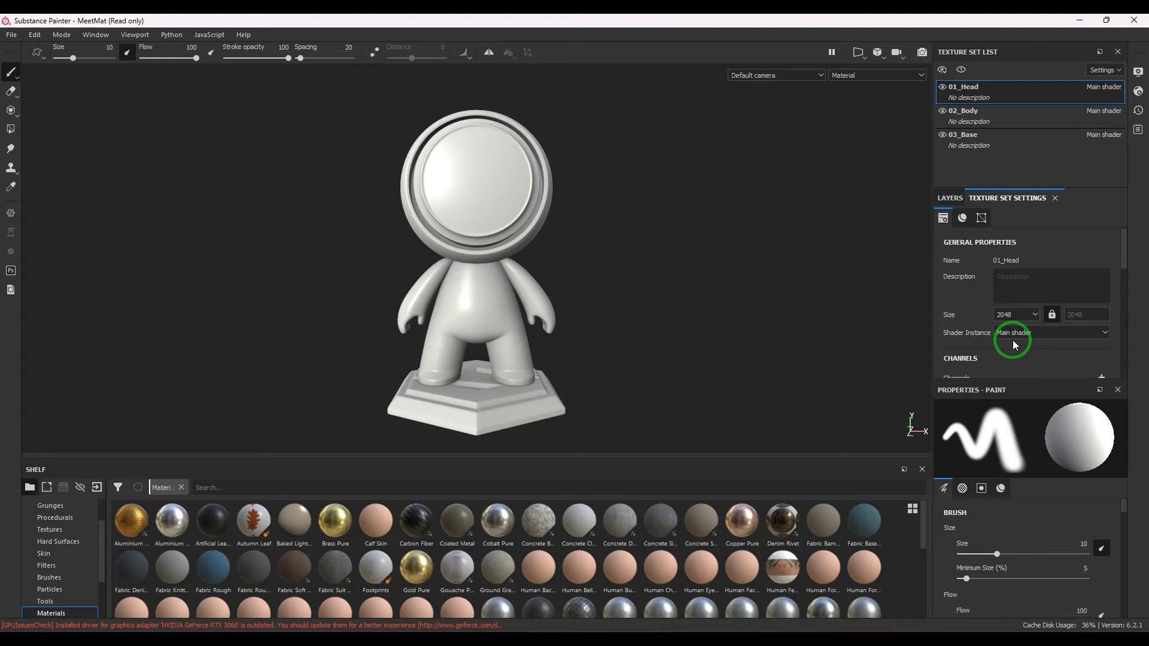
scroll(1018, 340, down, 3)
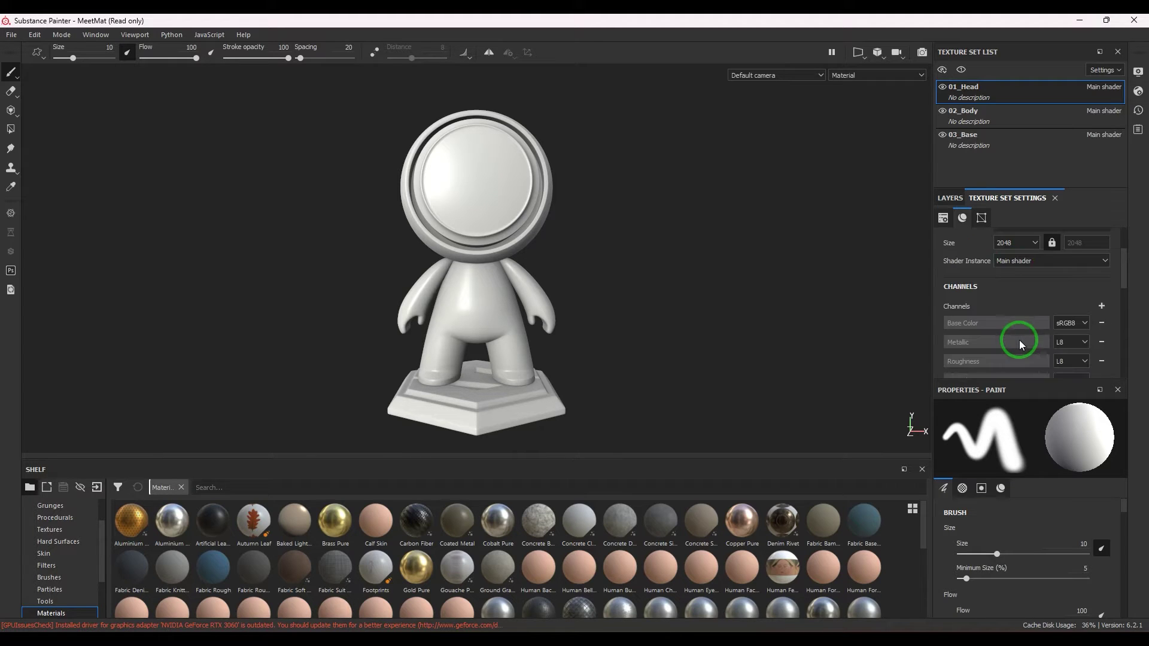
scroll(1030, 263, down, 3)
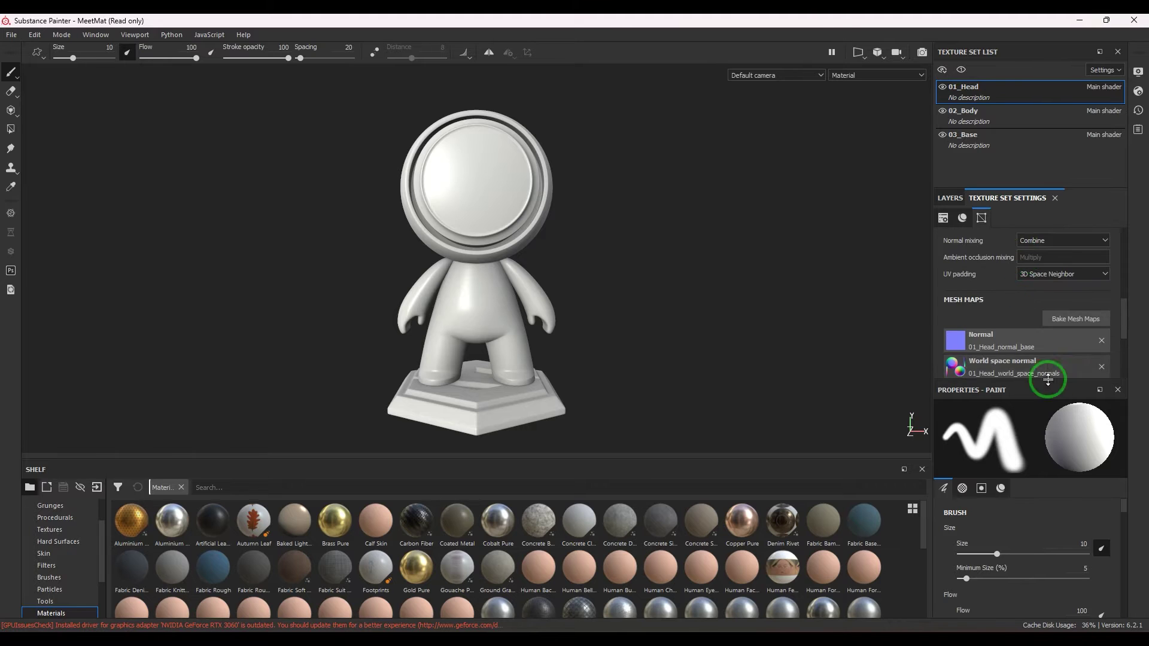
click(1072, 322)
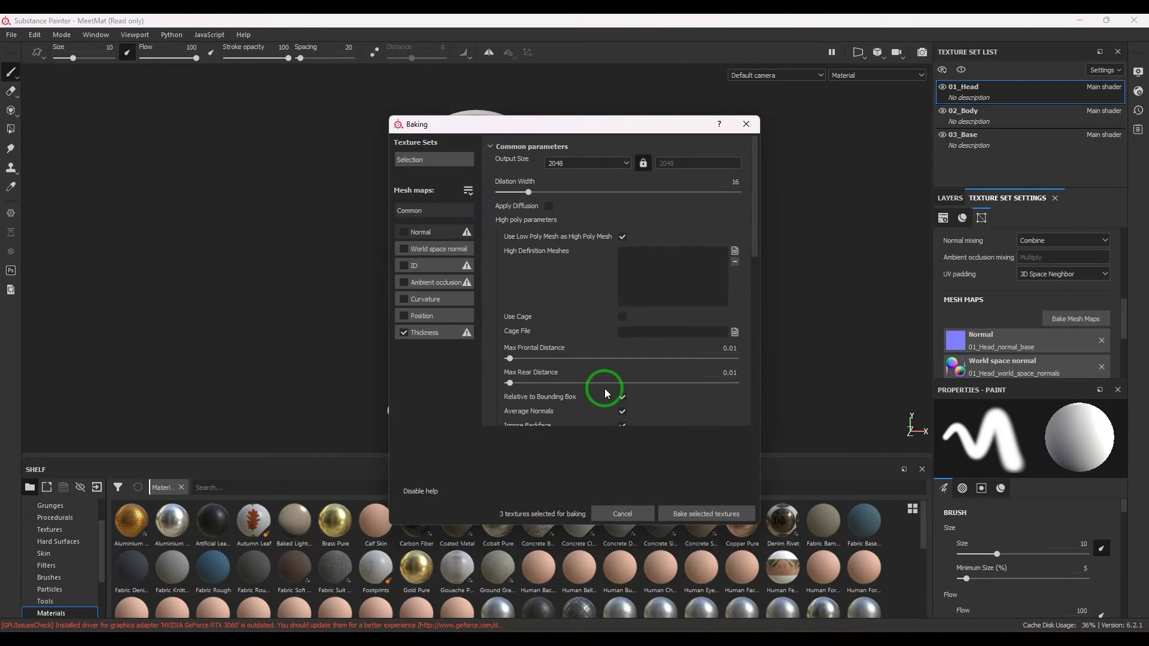
click(746, 124)
Preview the World space normal, Curvature, Position and Thickness mesh maps on the model, then return to the Material display
click(872, 82)
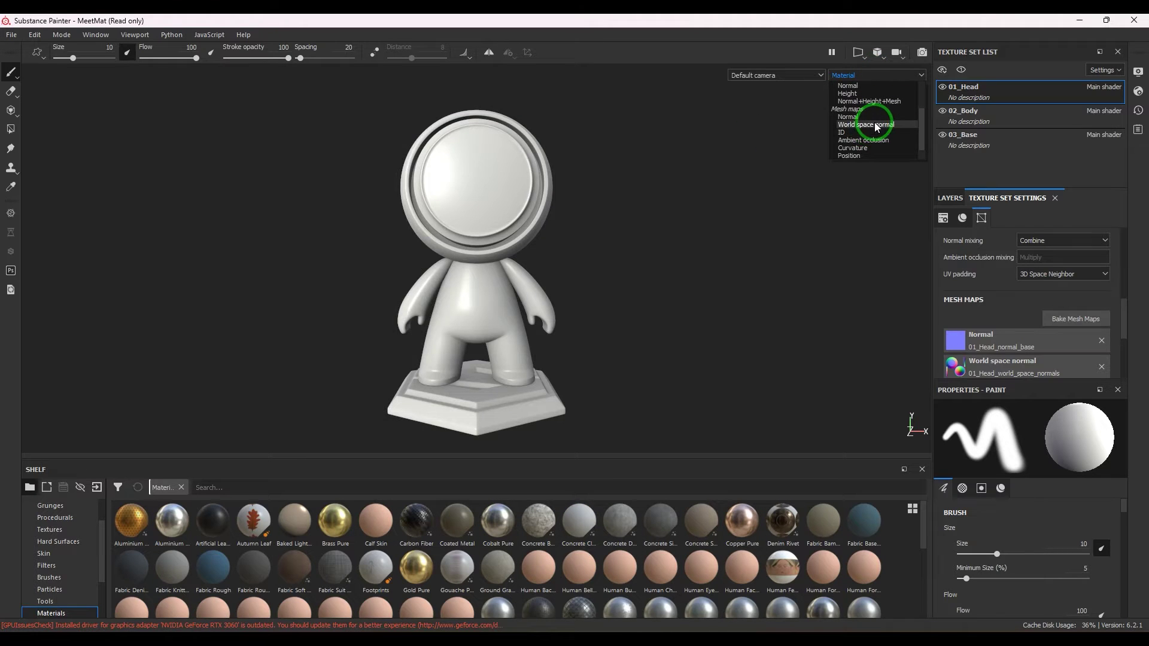
click(872, 124)
click(875, 78)
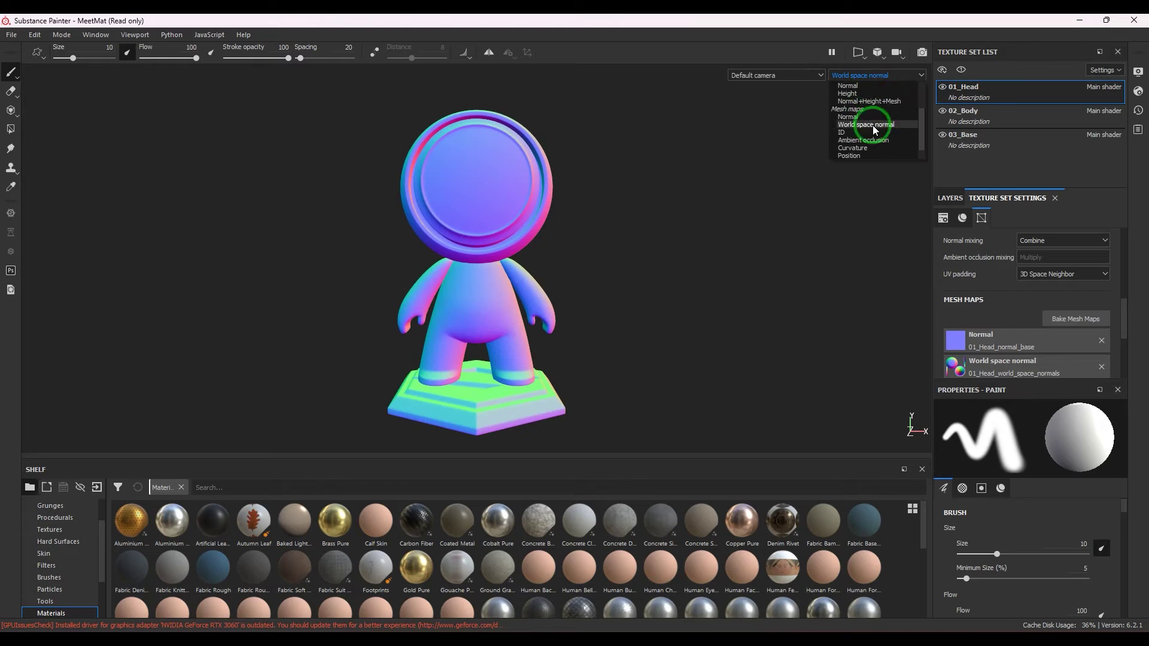
click(872, 147)
click(889, 77)
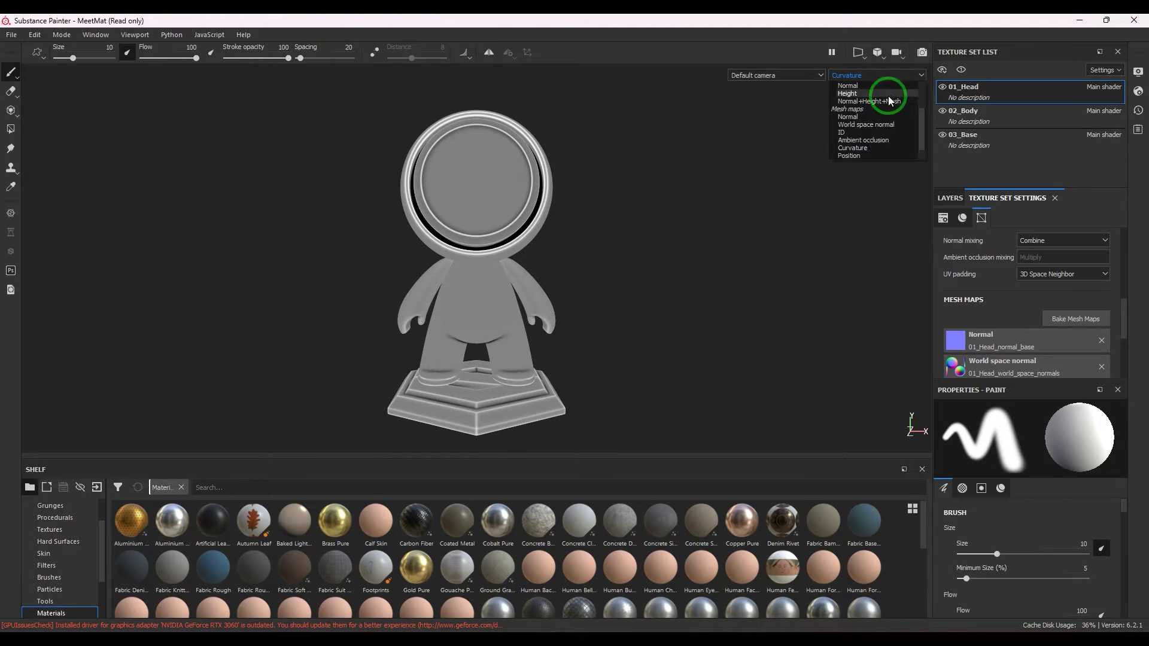
click(882, 136)
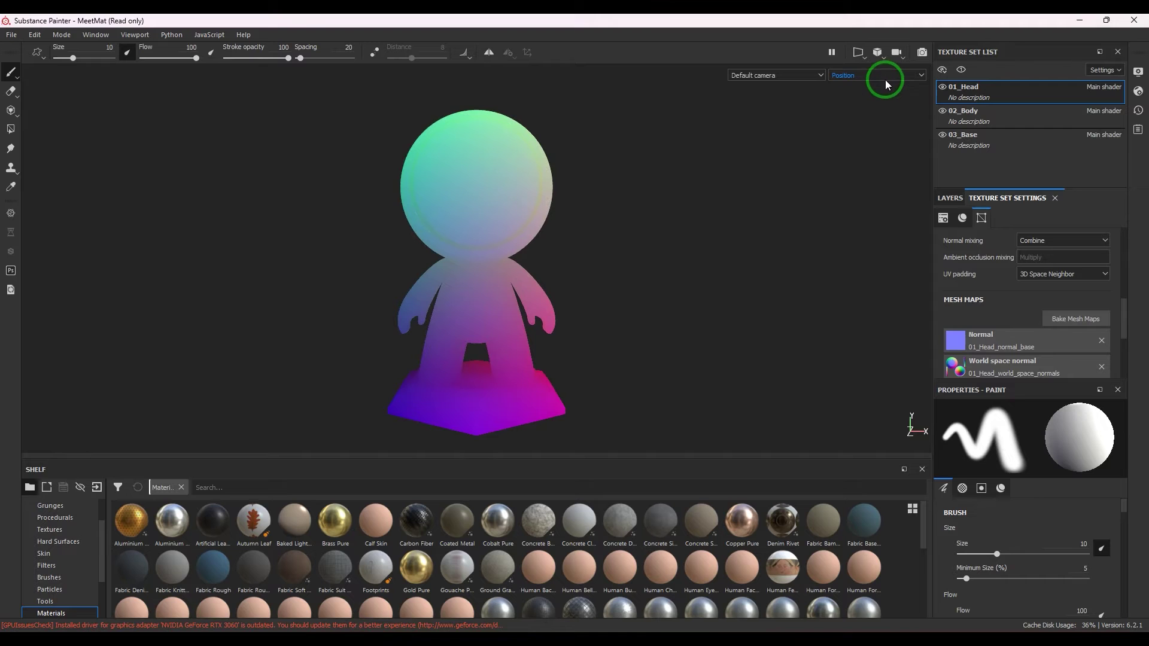
click(886, 81)
click(877, 149)
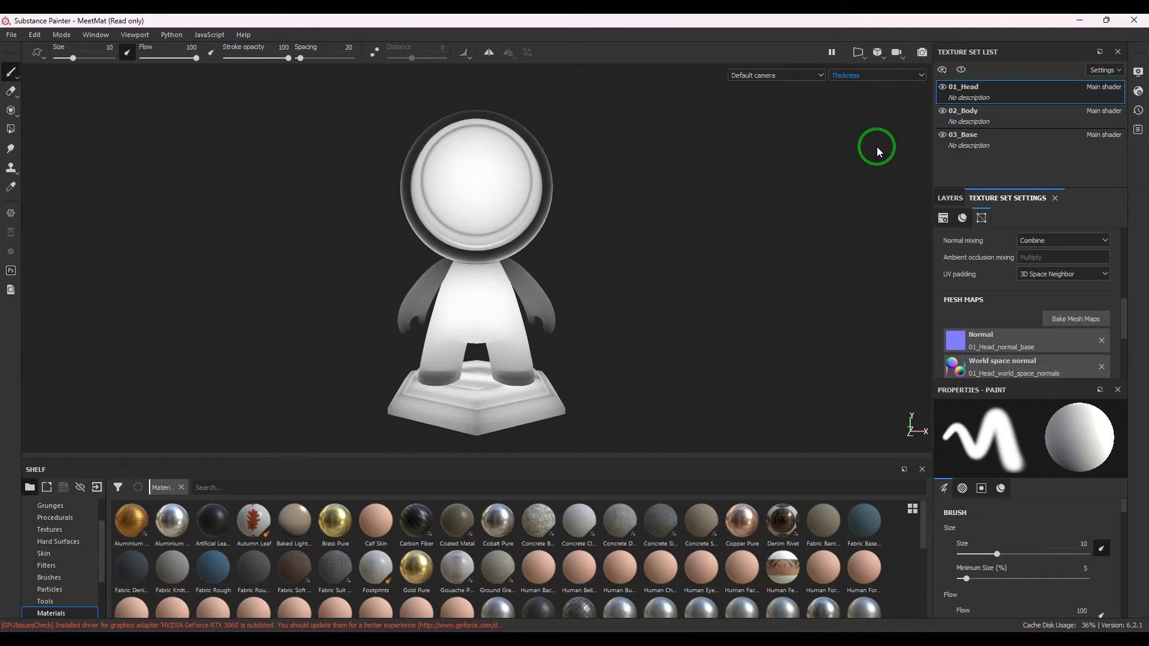
click(881, 80)
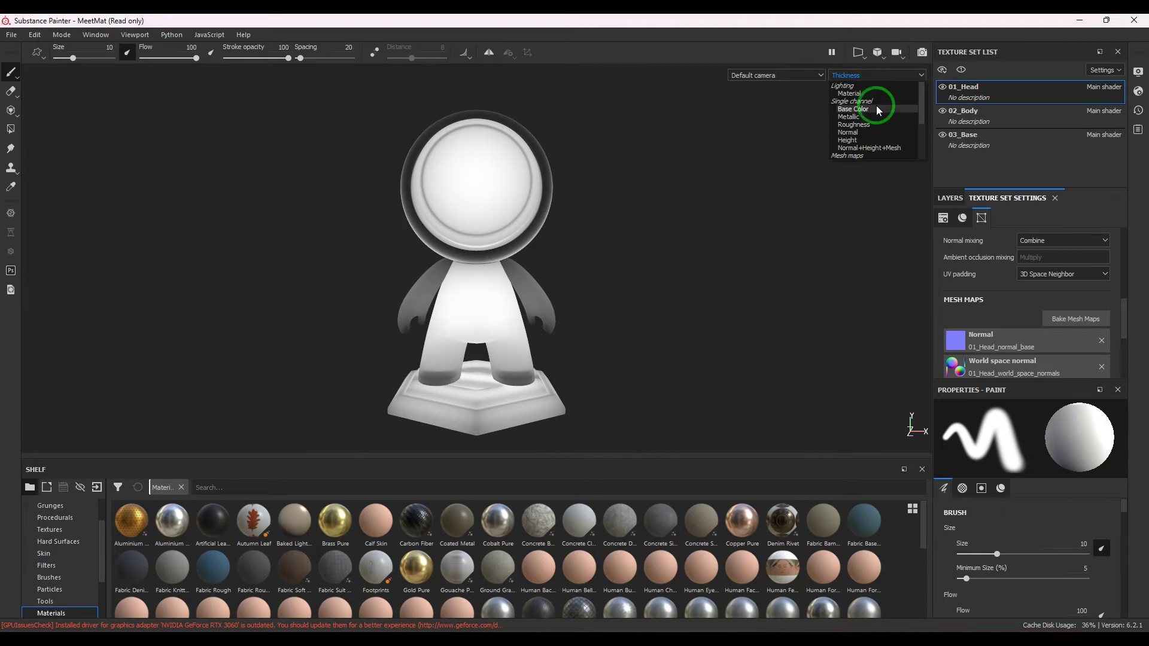
click(876, 91)
Add a fill layer to the 01_Head texture set with metallic 1 and roughness about 0.45
alt+drag(695, 262, 721, 274)
click(951, 199)
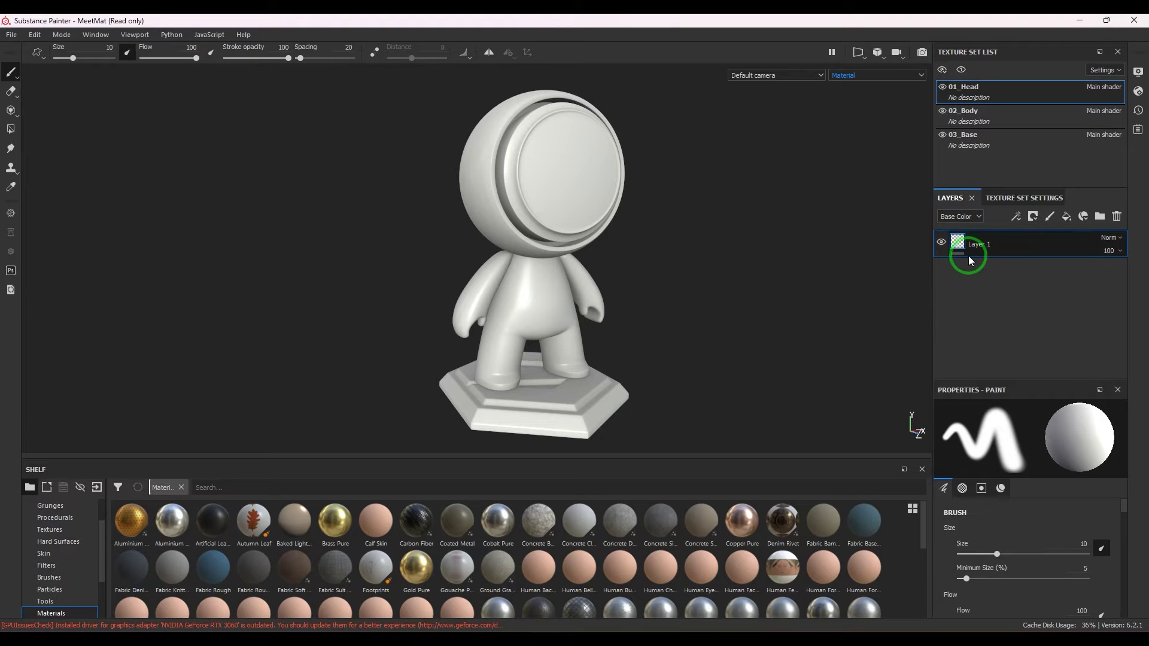
click(1066, 217)
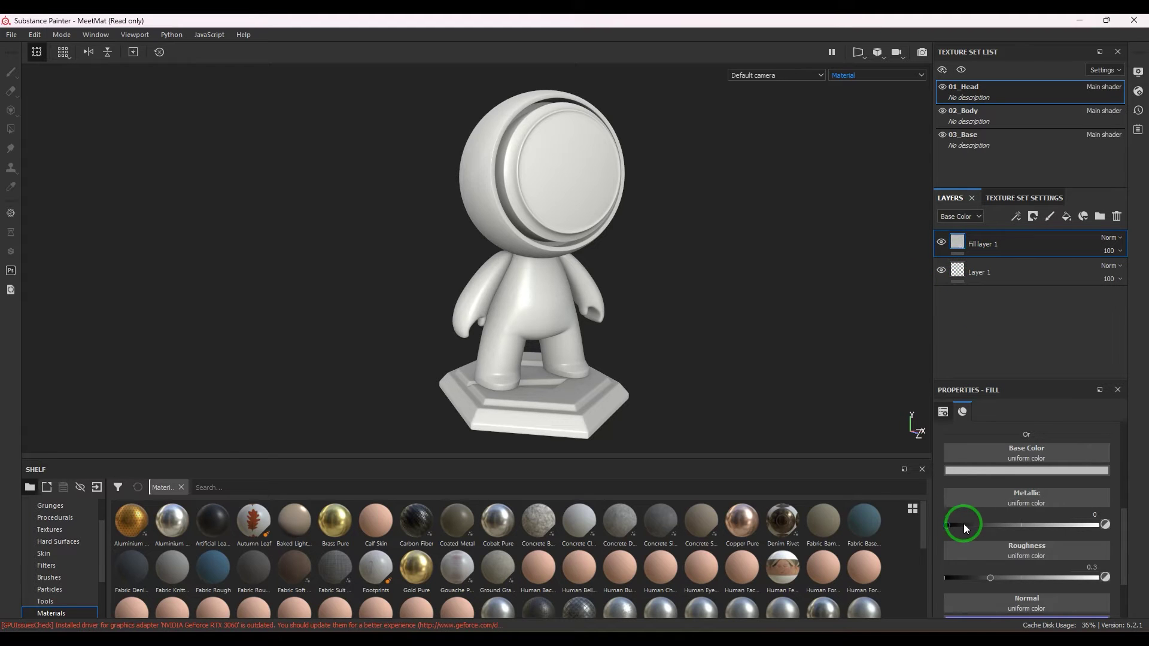
drag(971, 523, 1097, 526)
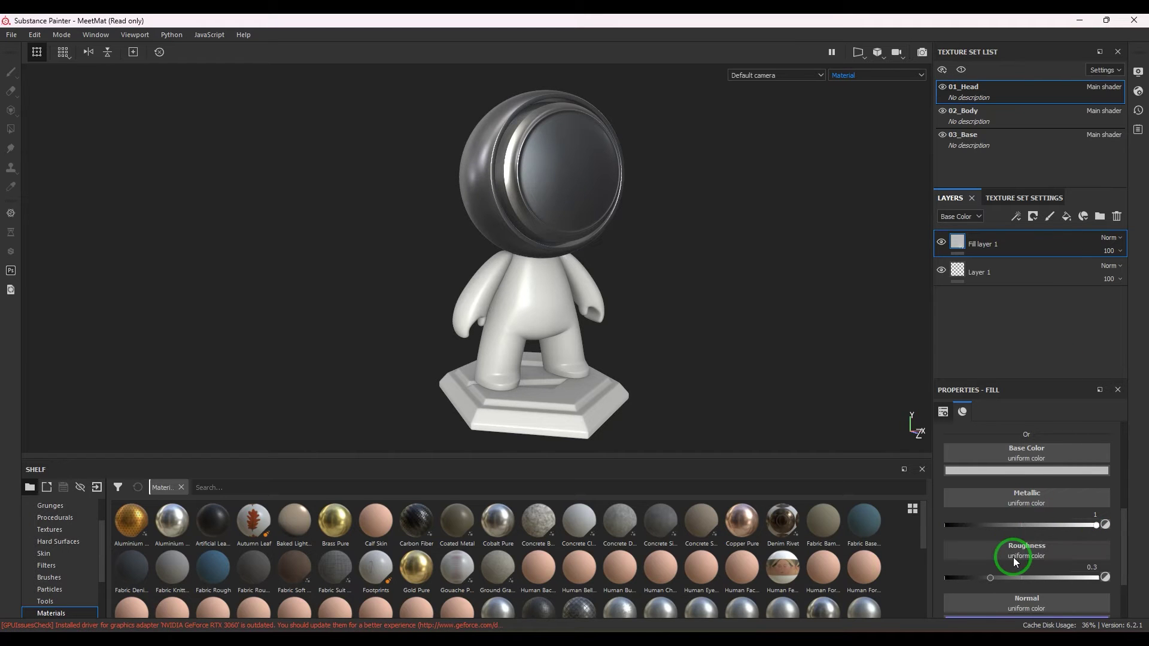
drag(1014, 582, 1014, 583)
scroll(1014, 583, down, 1)
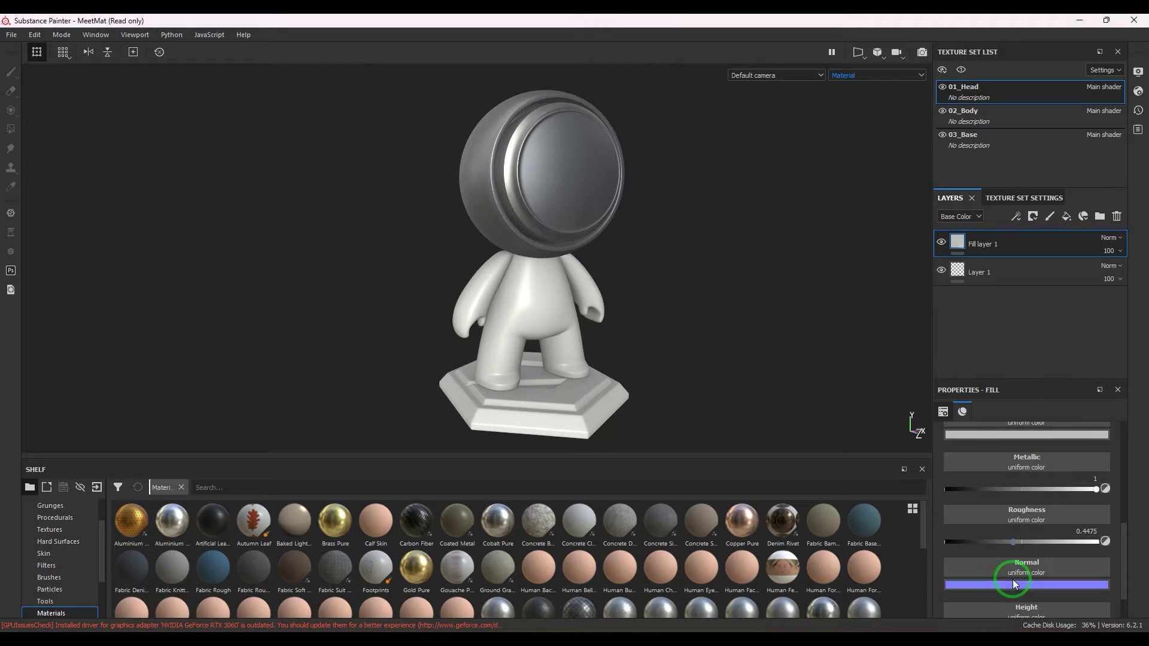
Assign the third BnW Spots procedural texture to the fill layer's Height channel
scroll(1014, 584, down, 1)
click(1014, 578)
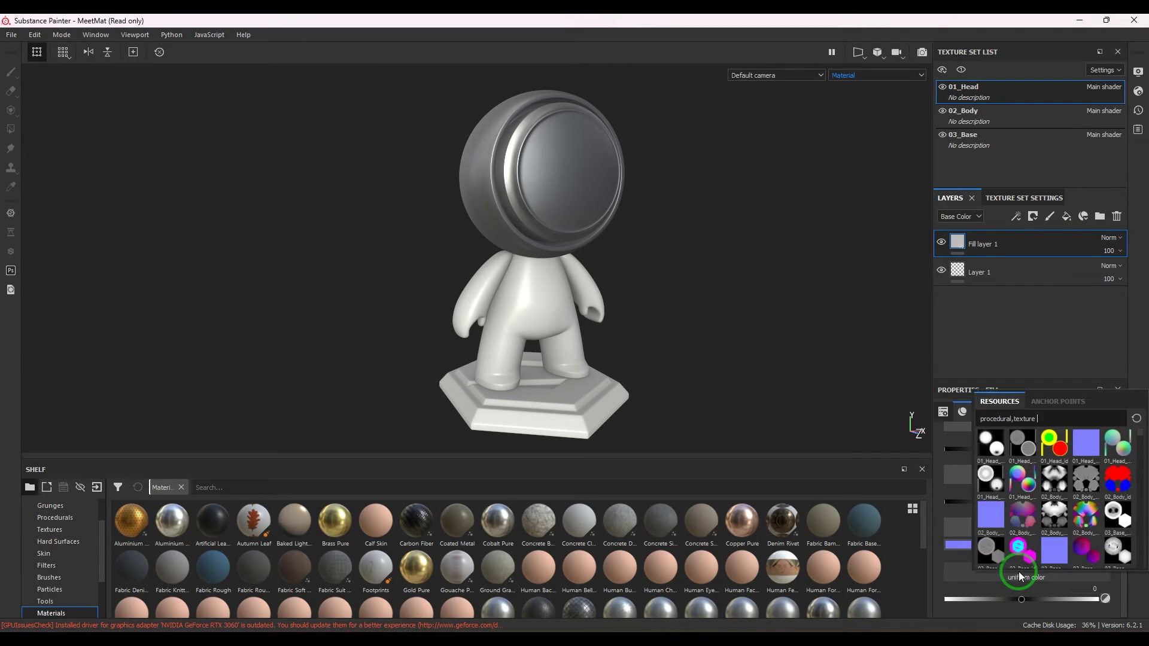
scroll(1034, 530, down, 3)
scroll(1045, 545, down, 5)
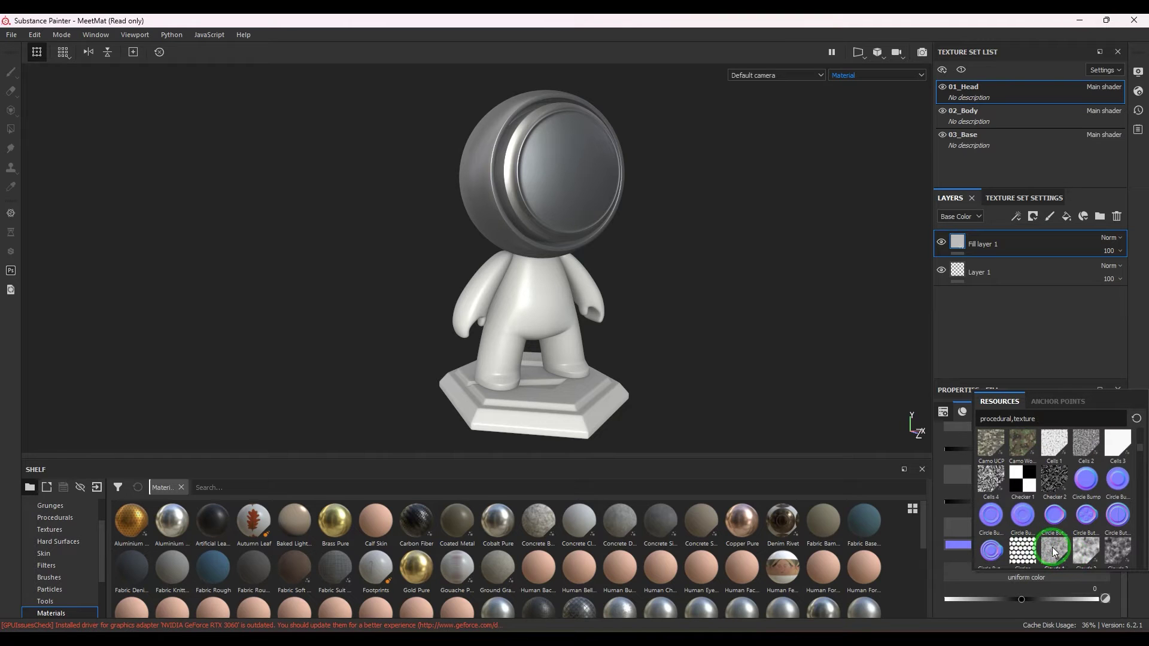
scroll(1055, 551, down, 3)
scroll(1054, 544, up, 3)
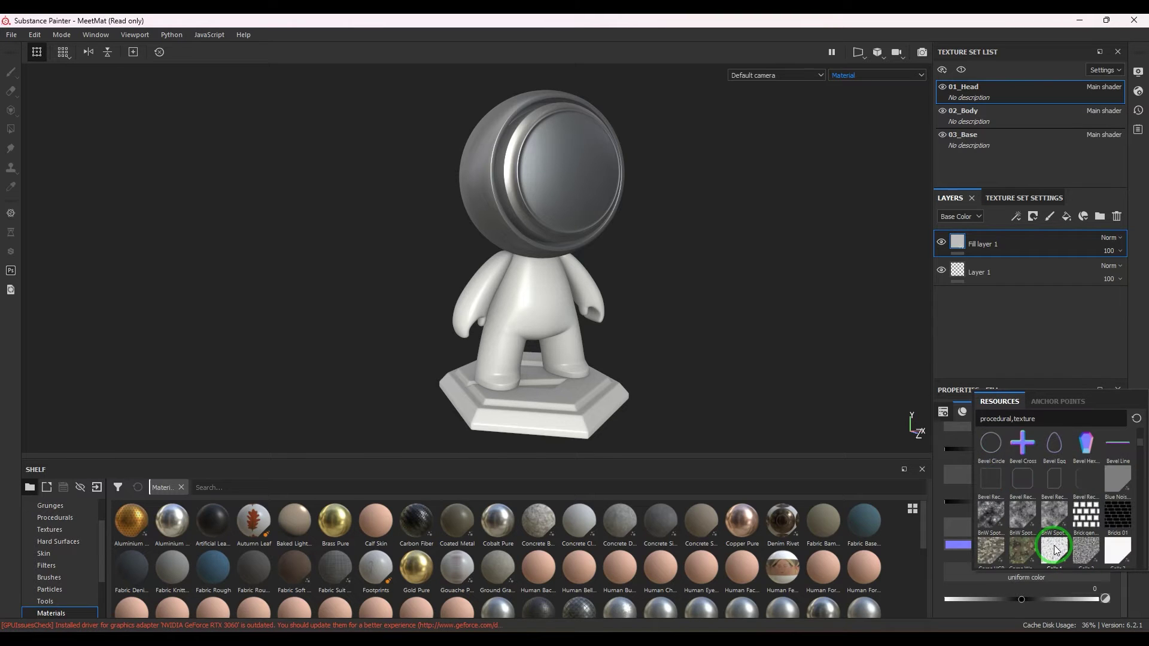
scroll(1054, 550, down, 3)
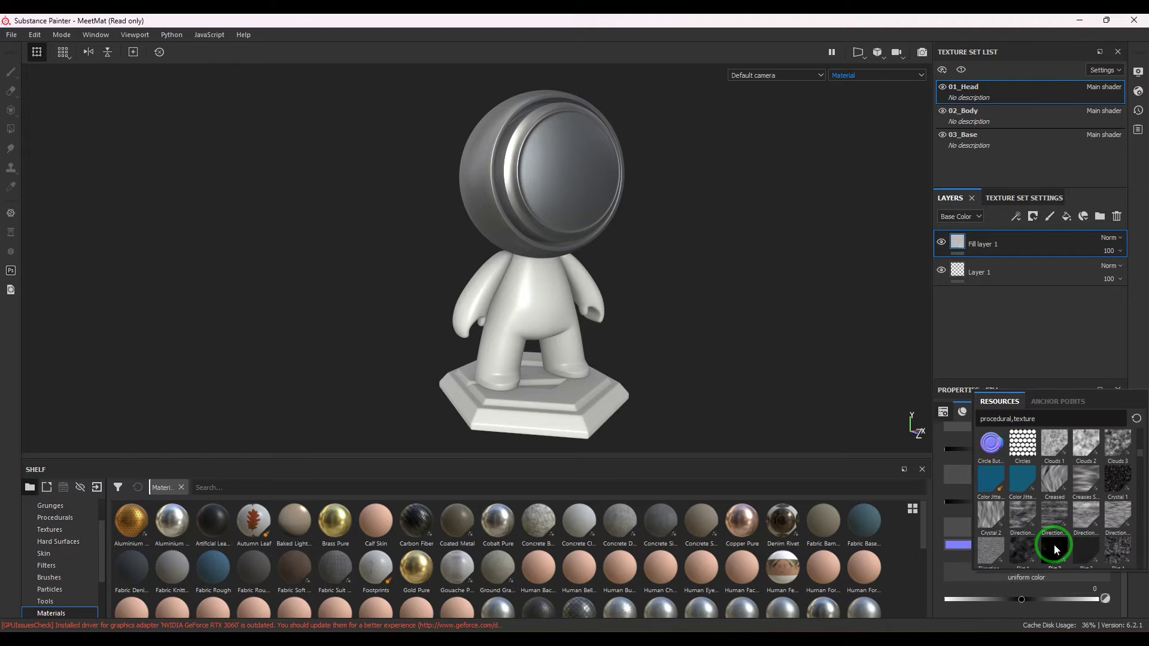
scroll(1054, 544, down, 6)
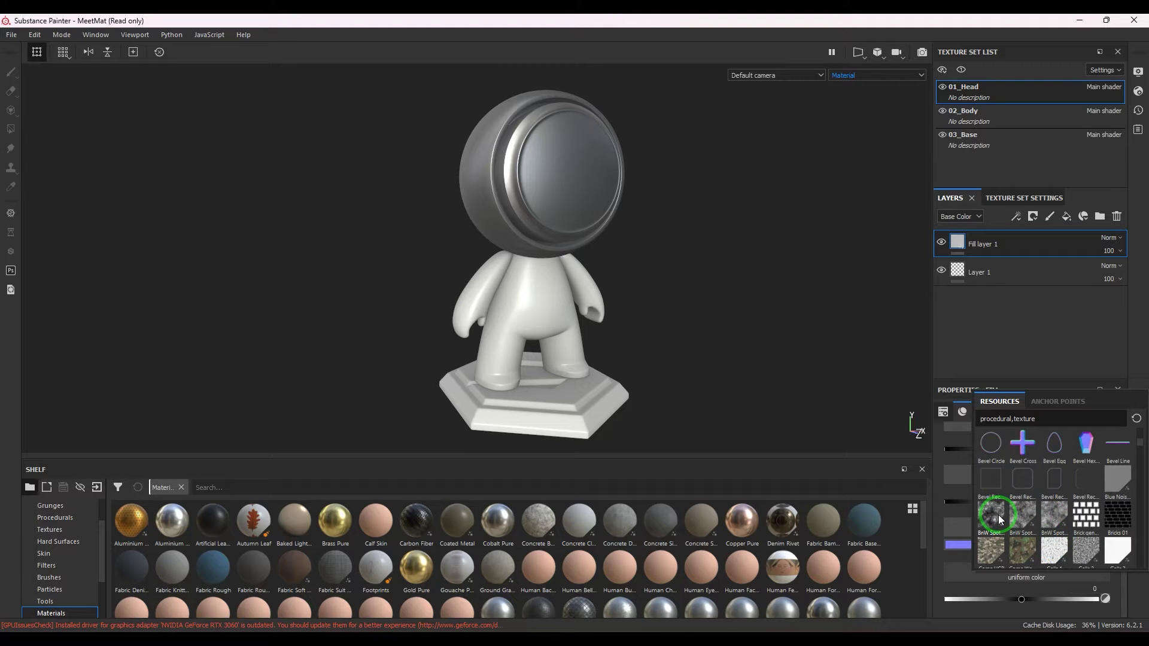
click(1054, 514)
Set the fill layer's UV scale to 3
scroll(971, 494, up, 5)
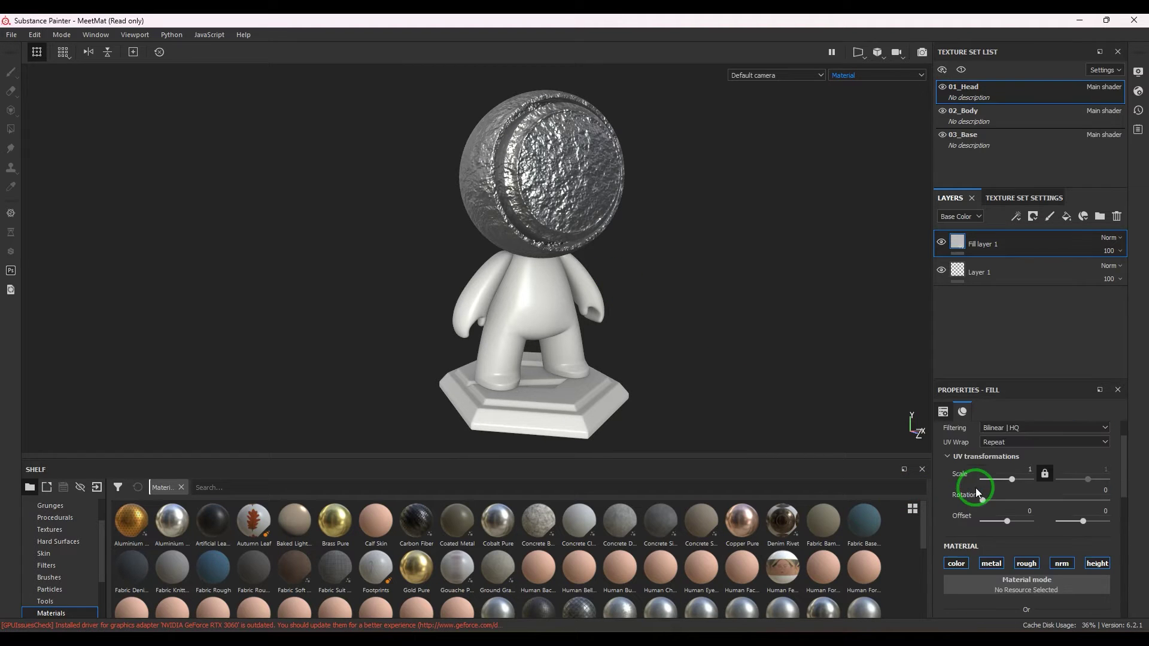
drag(1011, 515, 1021, 514)
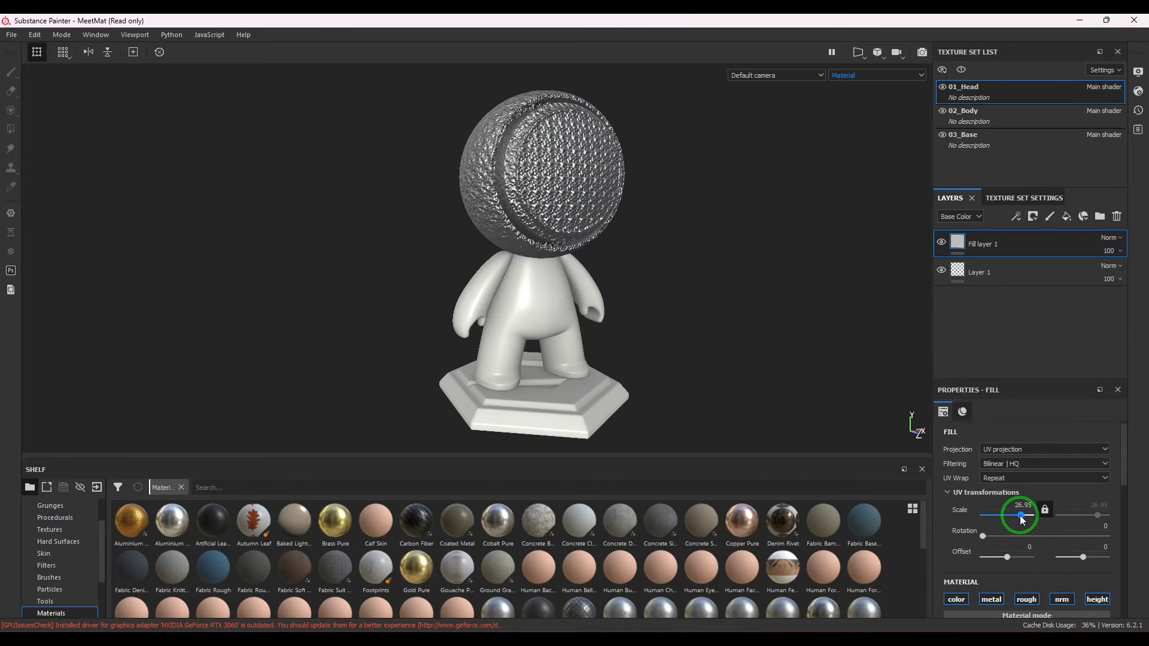
text(3)
key(Return)
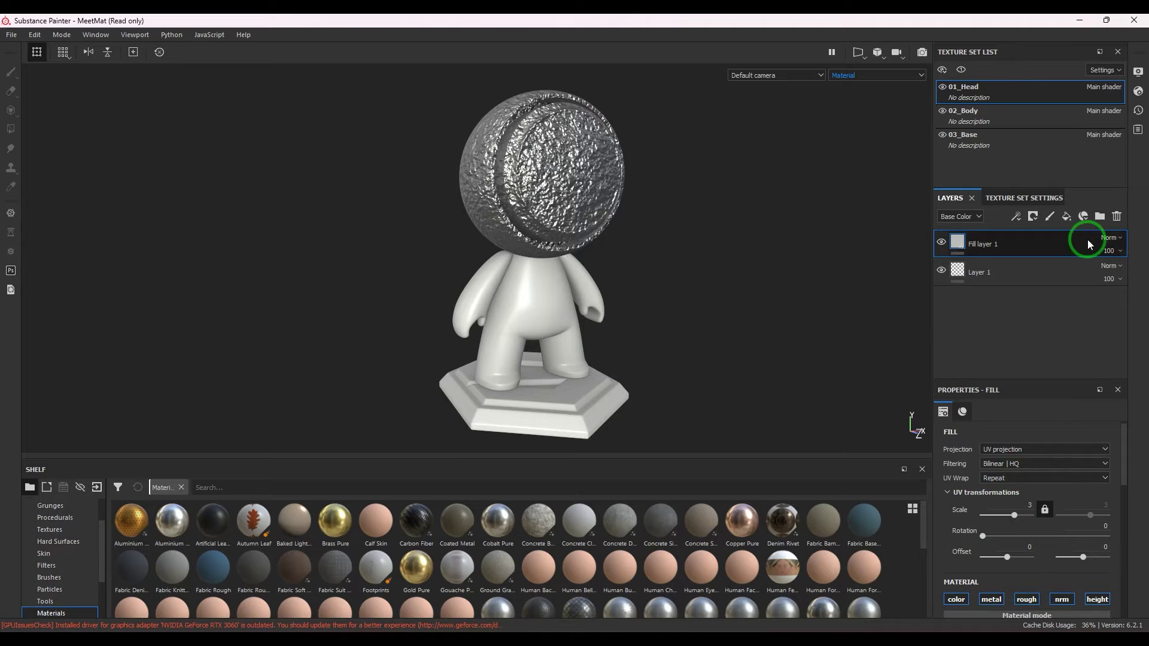
Show the layers' Height channel and lower Fill layer 1's height opacity to 8
click(971, 217)
click(964, 259)
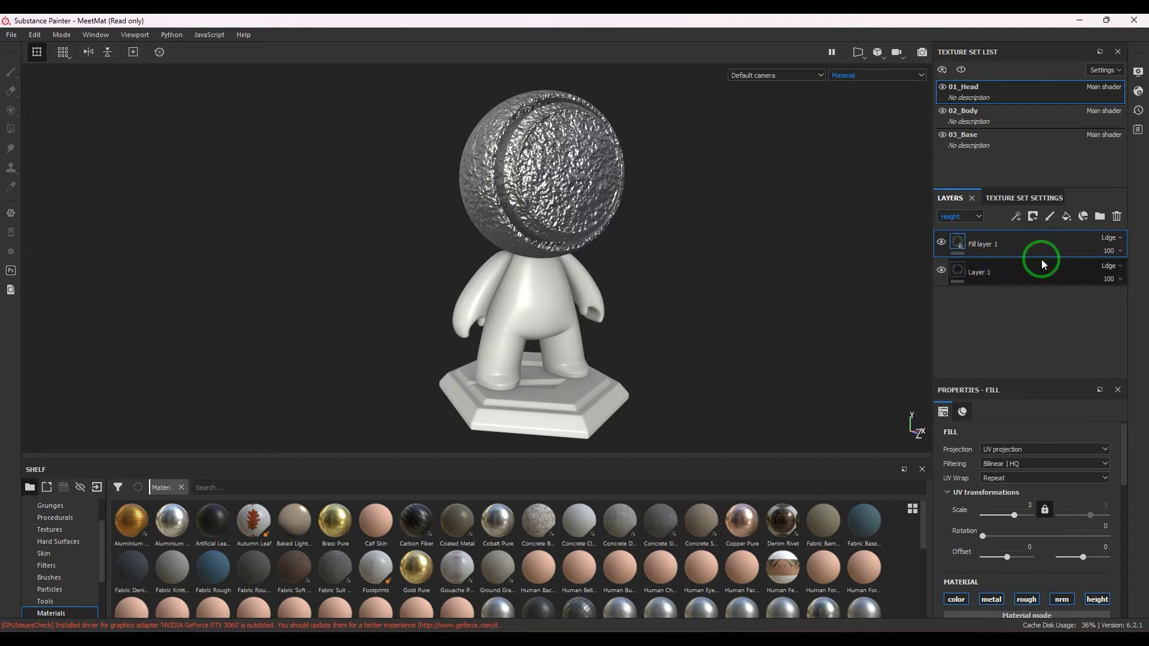
click(1117, 252)
click(1104, 275)
drag(1105, 274, 1097, 279)
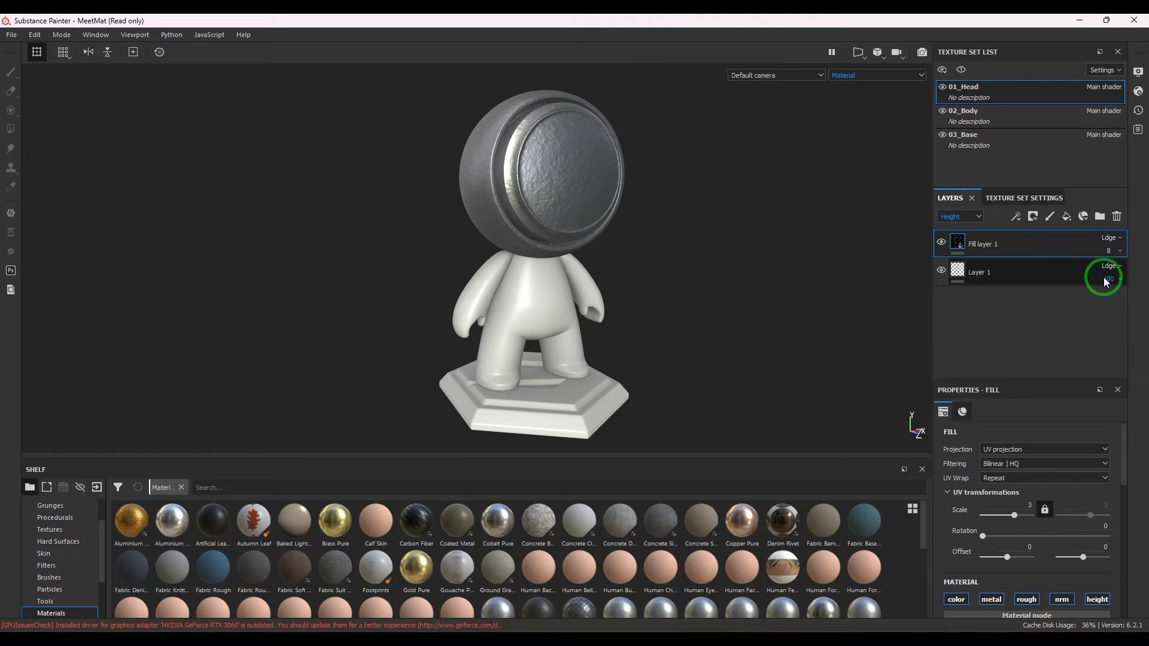
Check the textured head up close, then add a second fill layer above Fill layer 1
scroll(744, 228, up, 5)
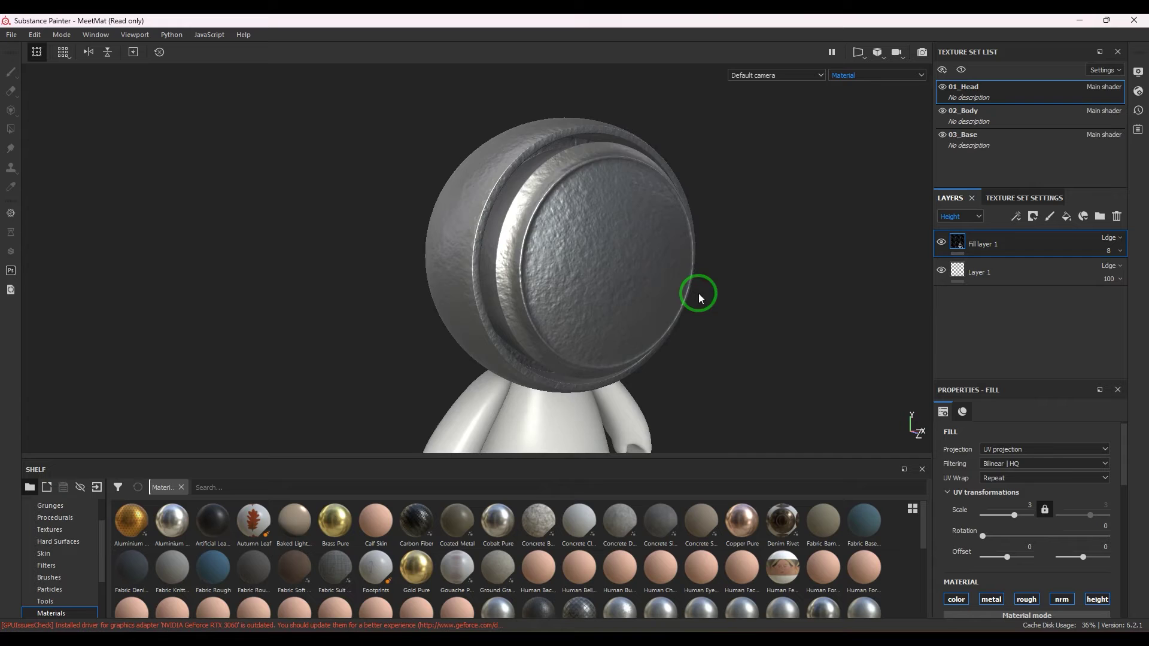
alt+drag(699, 298, 848, 312)
scroll(848, 312, down, 5)
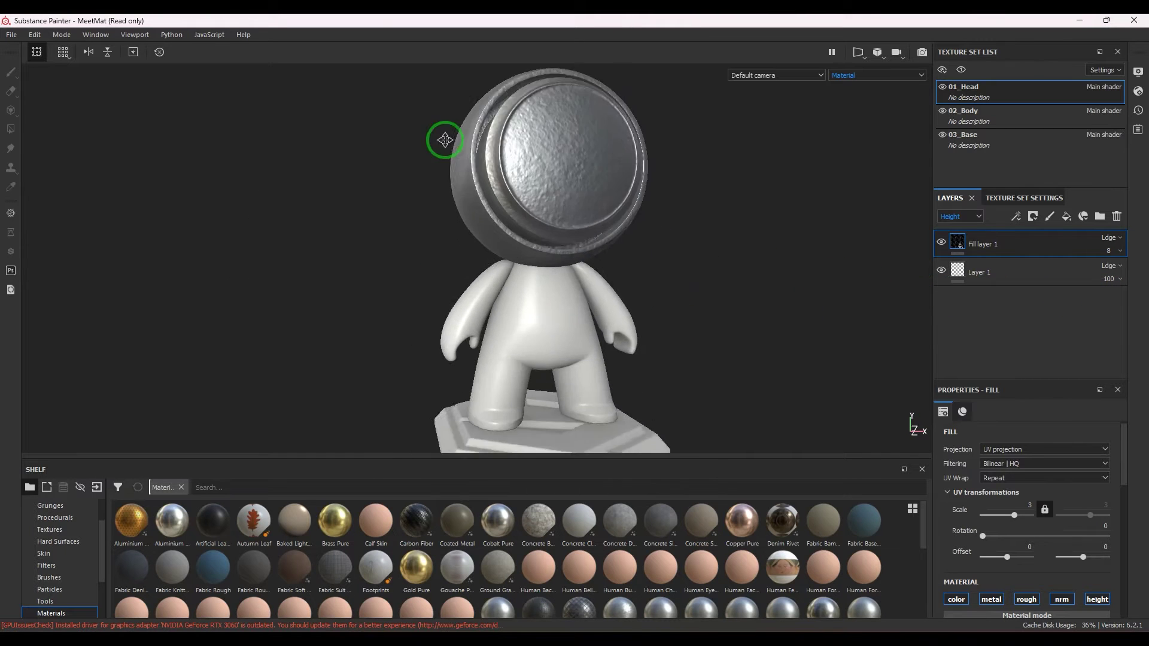
alt+drag(444, 136, 589, 253)
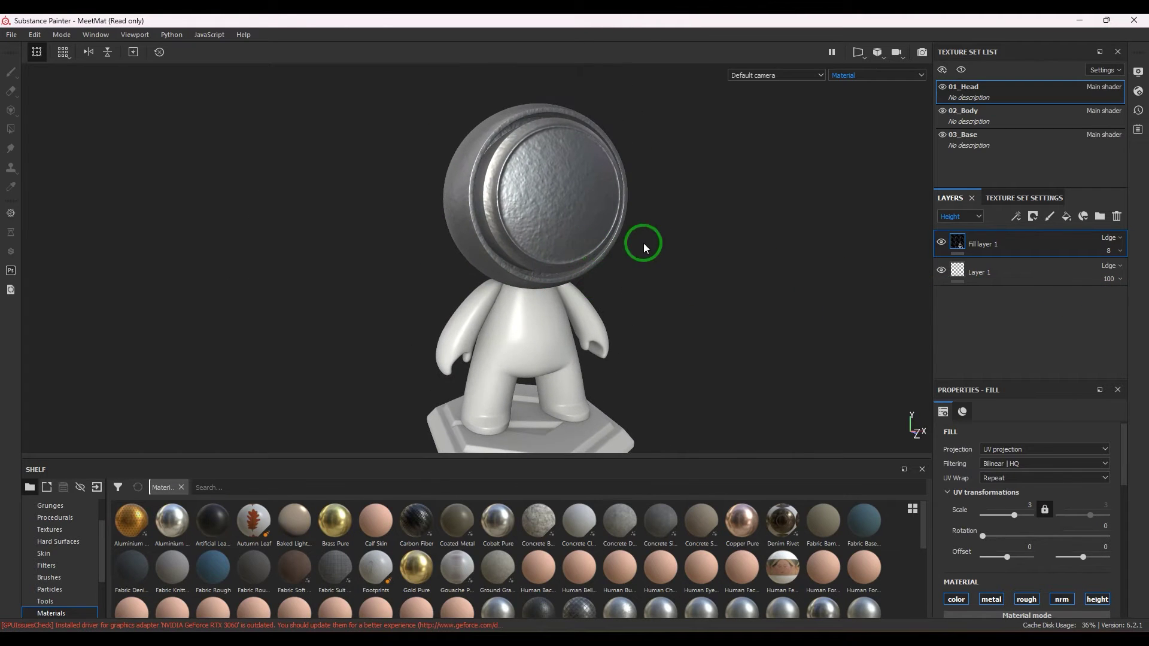
click(1064, 219)
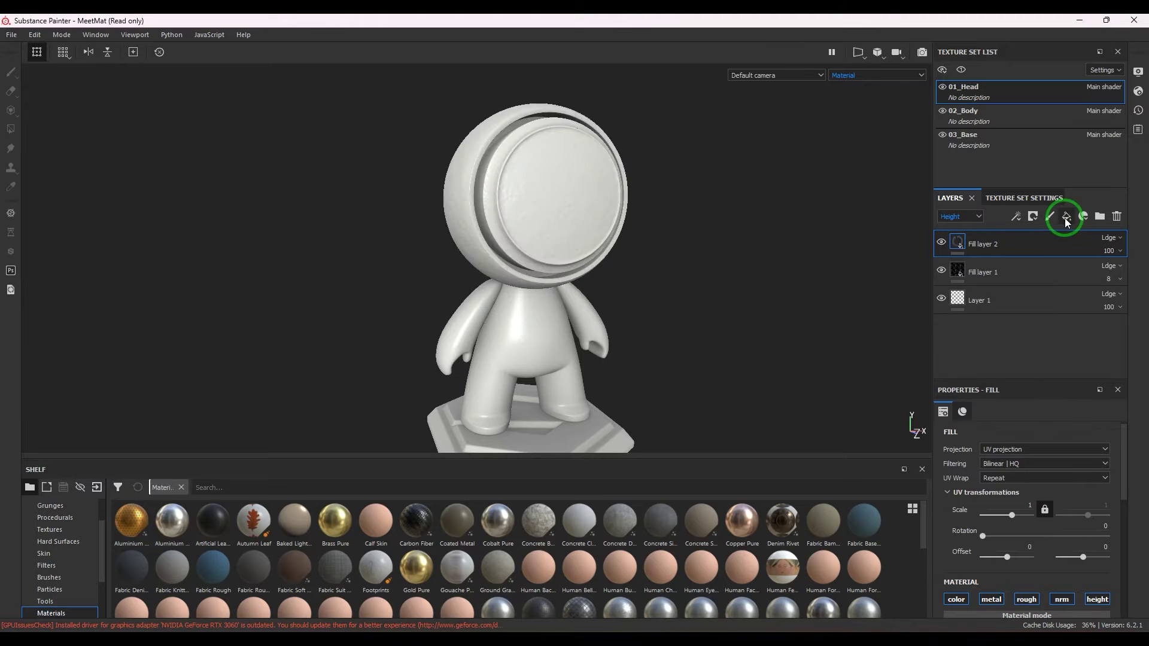
click(996, 242)
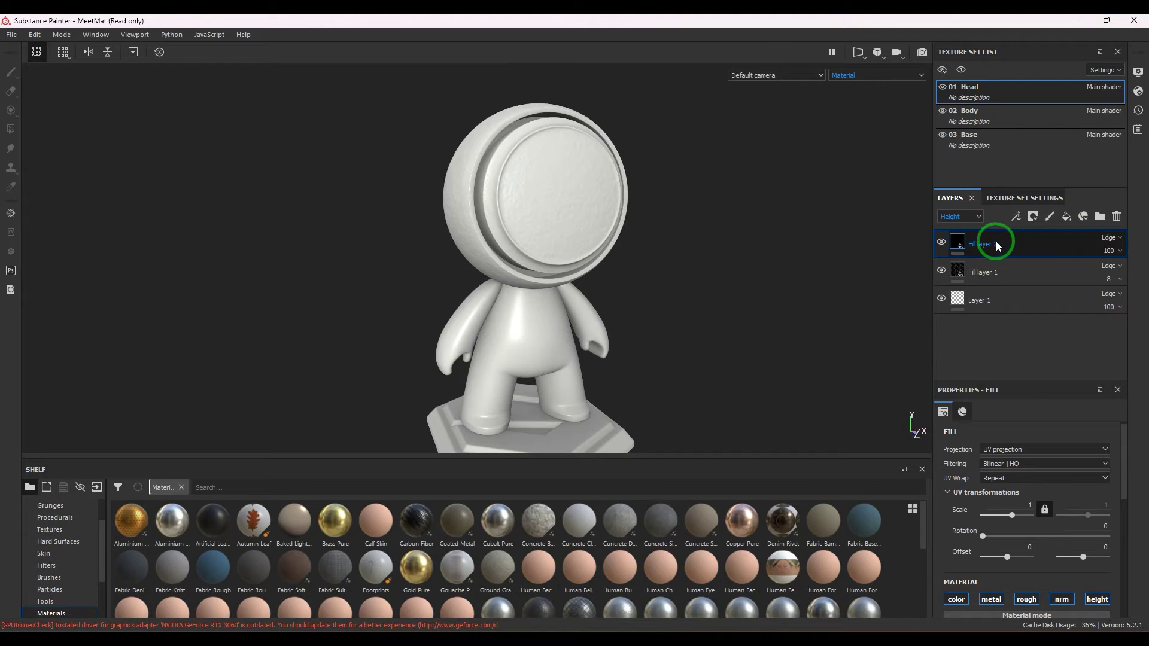
Set Fill layer 2's Height blending mode to Normal and its height value to about 0.097
click(1113, 238)
click(1107, 249)
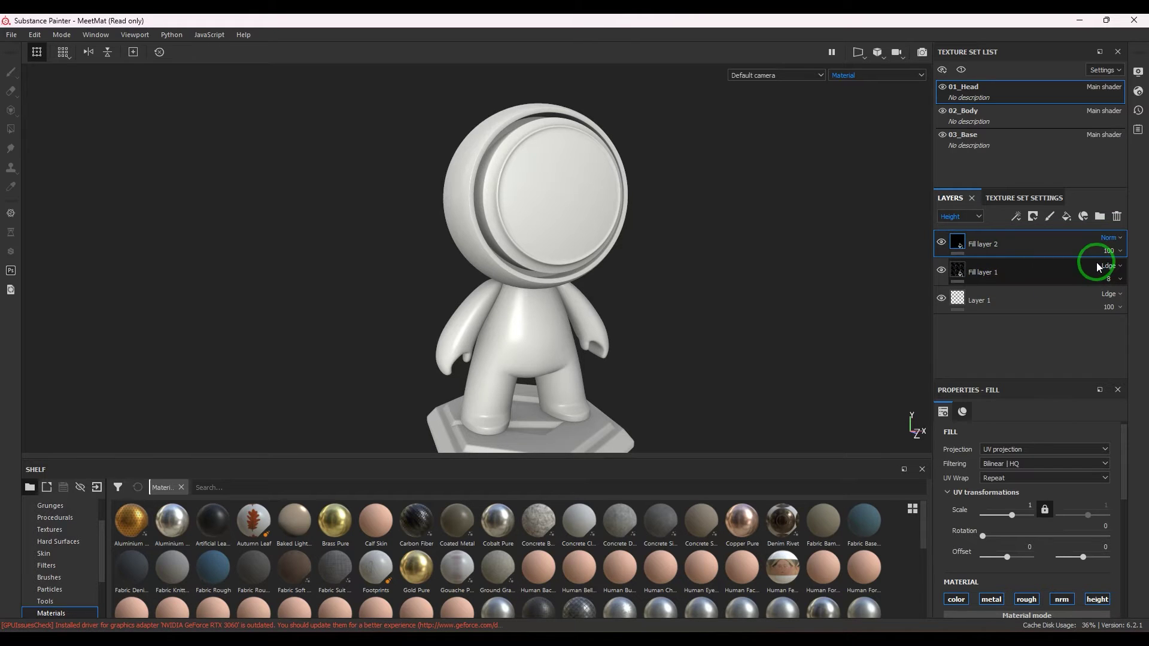
scroll(1023, 565, down, 5)
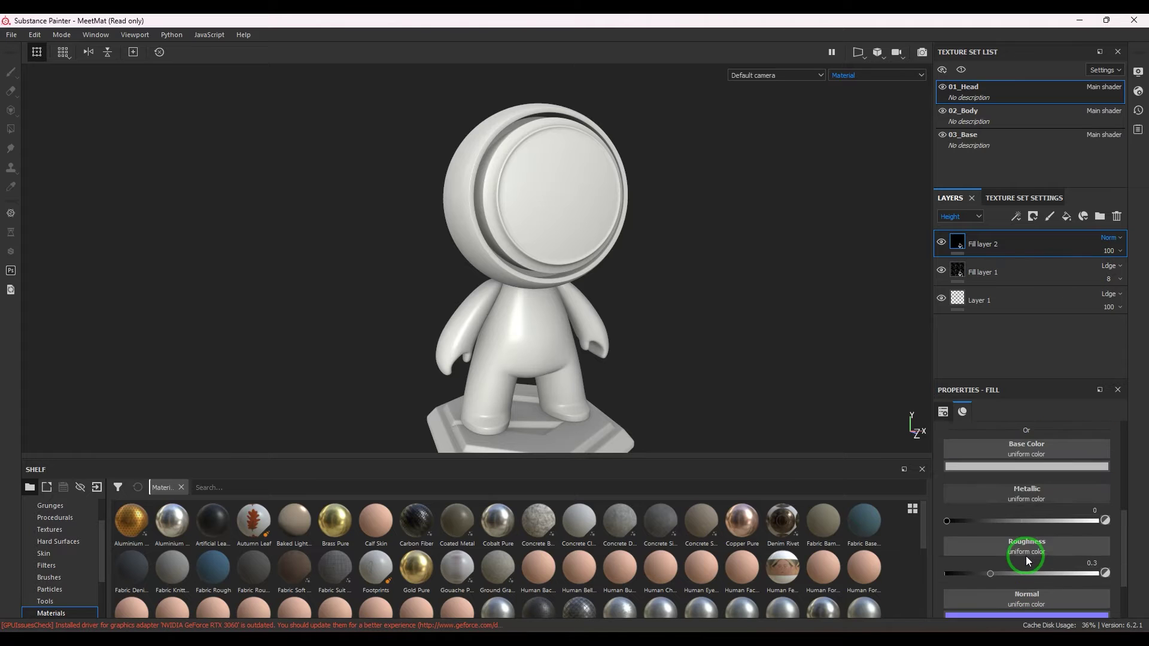
drag(1023, 600, 1029, 600)
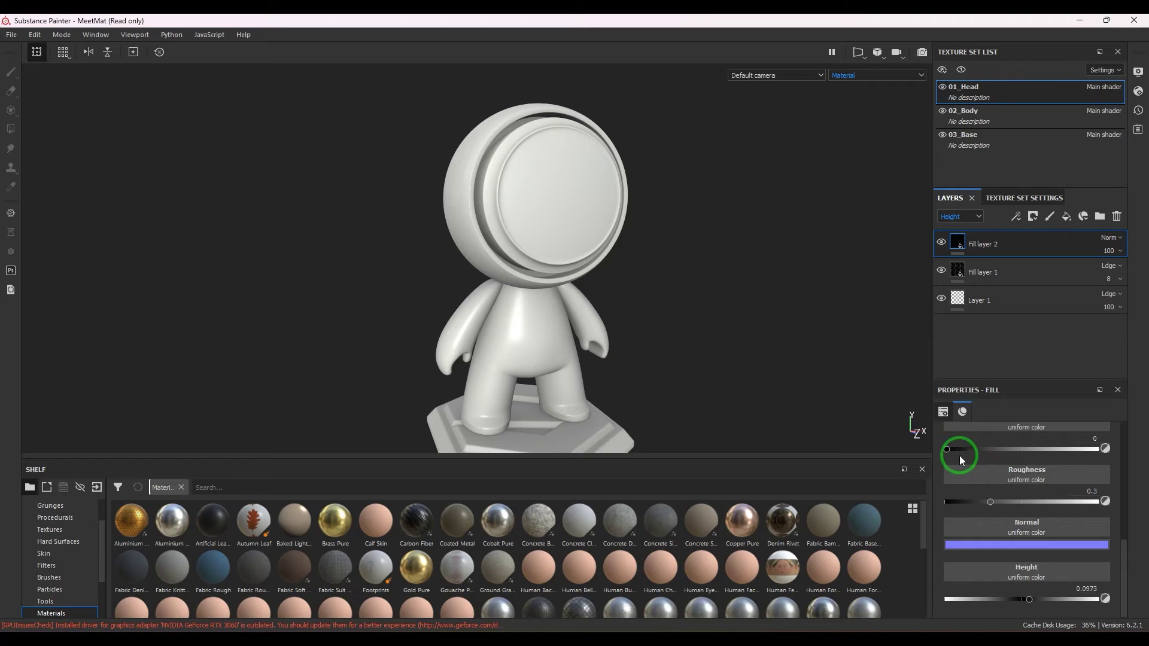
Set Fill layer 2's base color to a dark navy blue, about R 0.021, G 0.026, B 0.085
scroll(969, 458, up, 2)
click(991, 466)
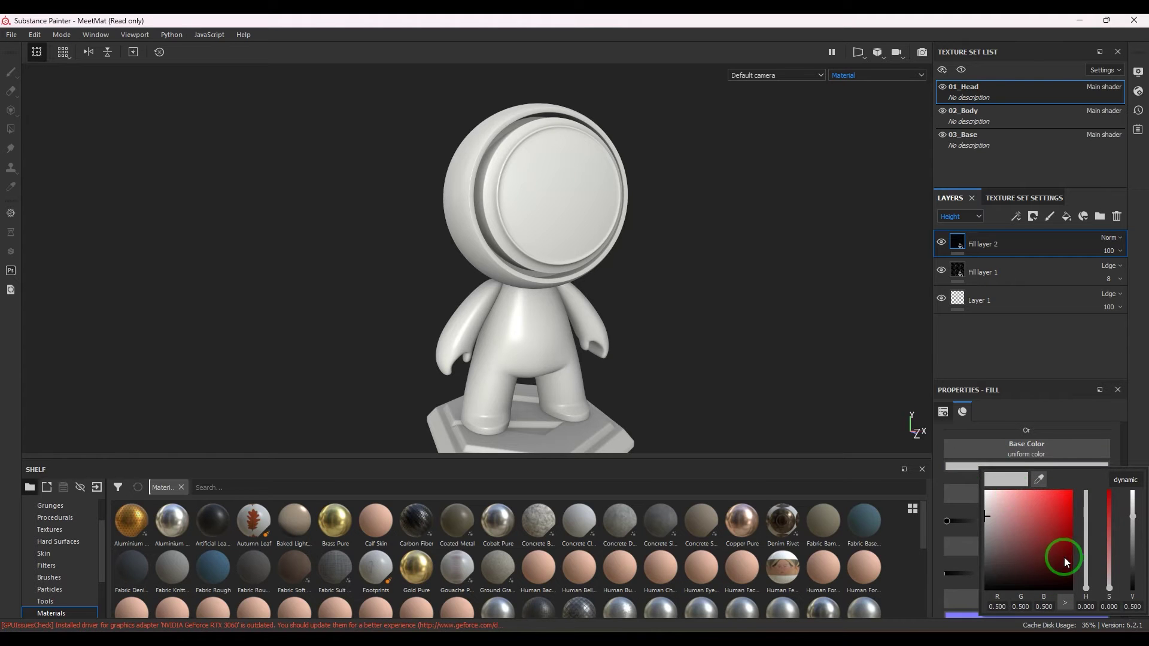
drag(1065, 558, 1037, 526)
drag(1086, 589, 1088, 533)
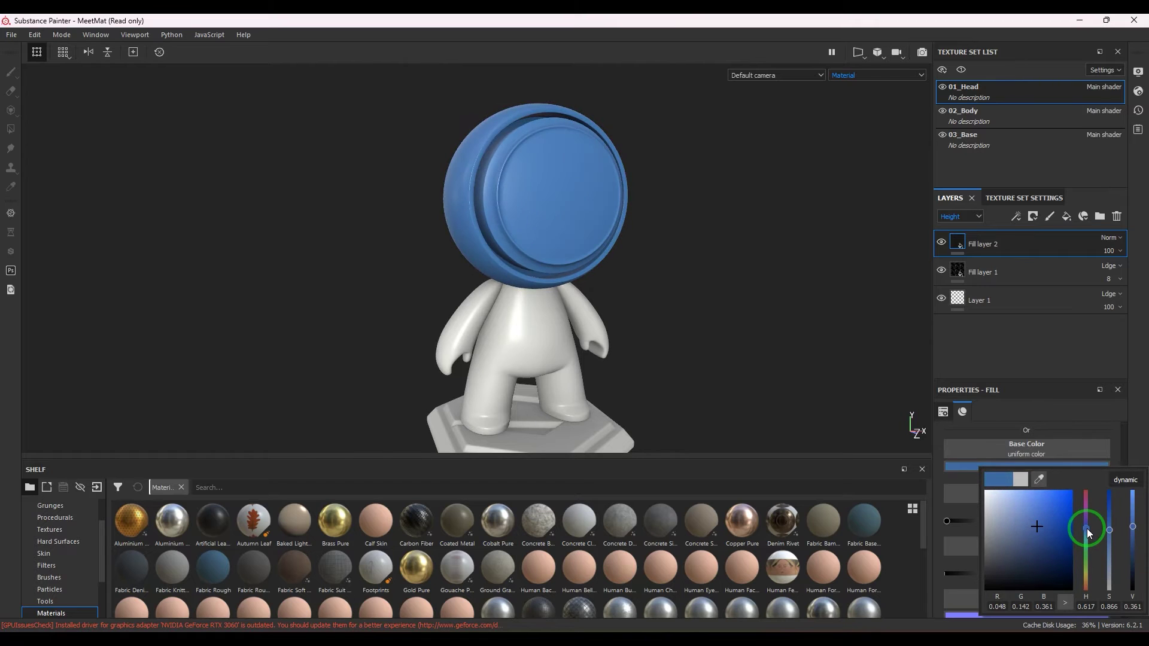
click(1054, 545)
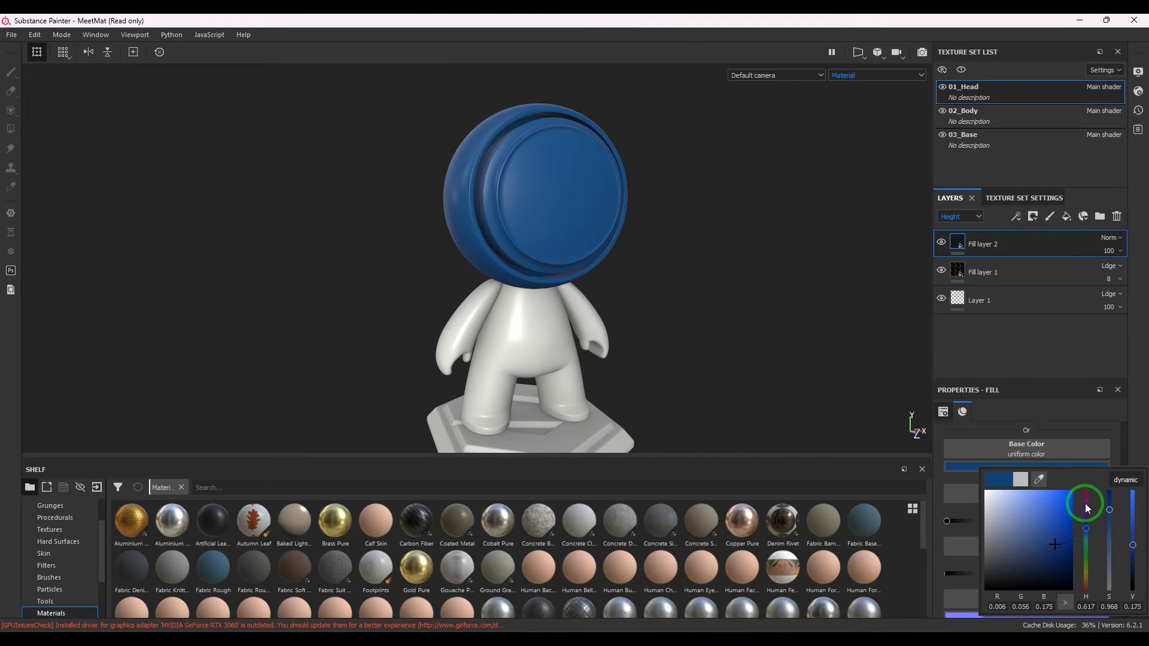
drag(1085, 504, 1087, 493)
mouse_move(1044, 547)
mouse_down()
mouse_move(1037, 564)
mouse_move(1021, 561)
mouse_move(1033, 562)
mouse_up()
click(1087, 526)
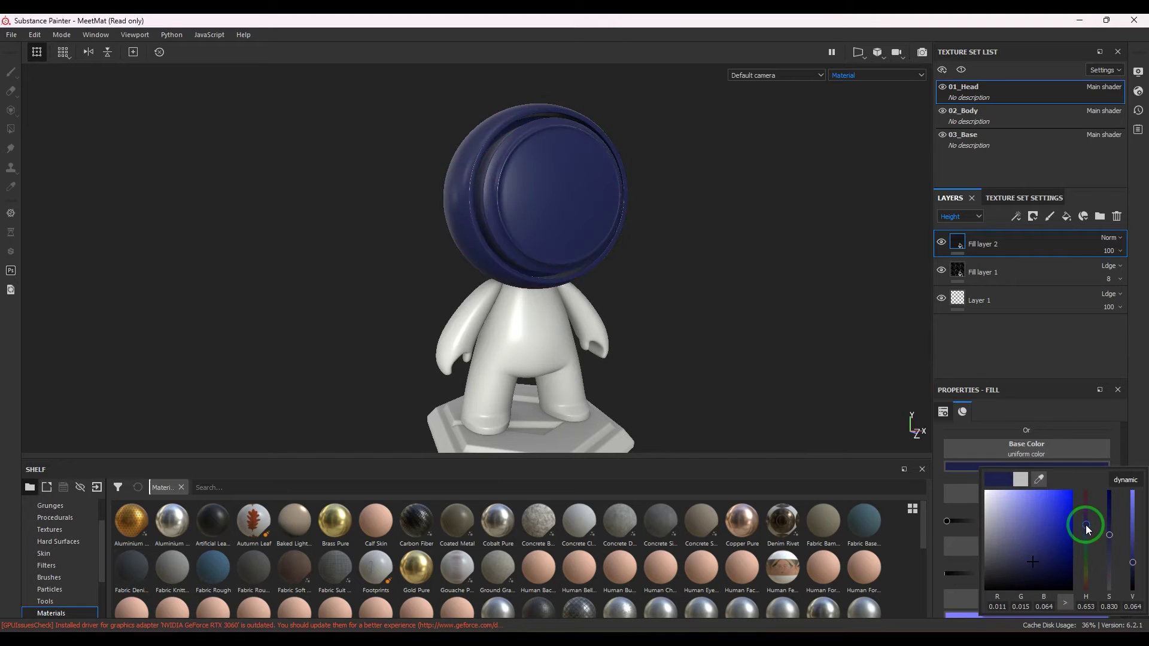
click(1036, 557)
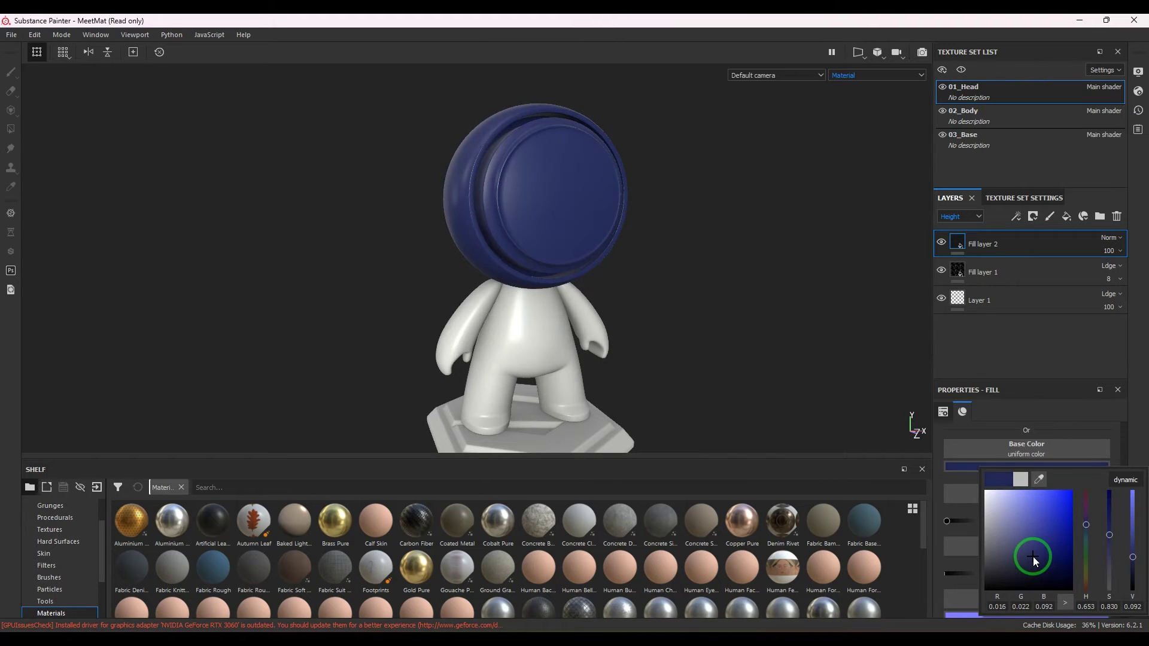
drag(1033, 557, 1025, 556)
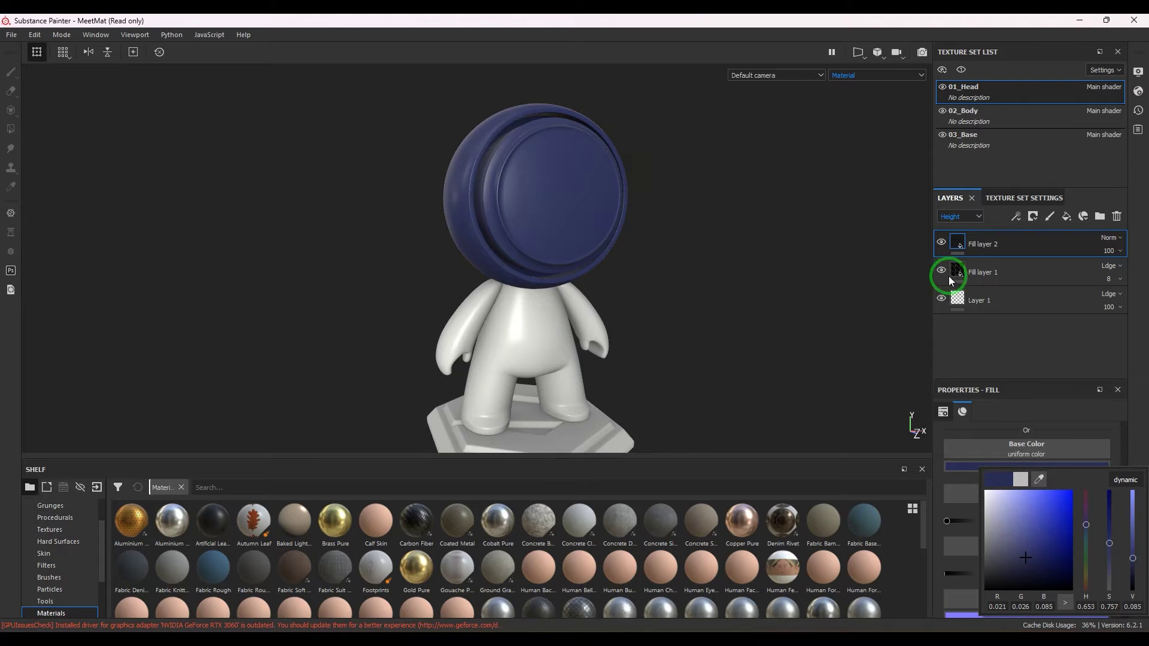
Compare the head with Fill layer 2 hidden and shown, and switch the layer stack to the Base Color channel
click(942, 243)
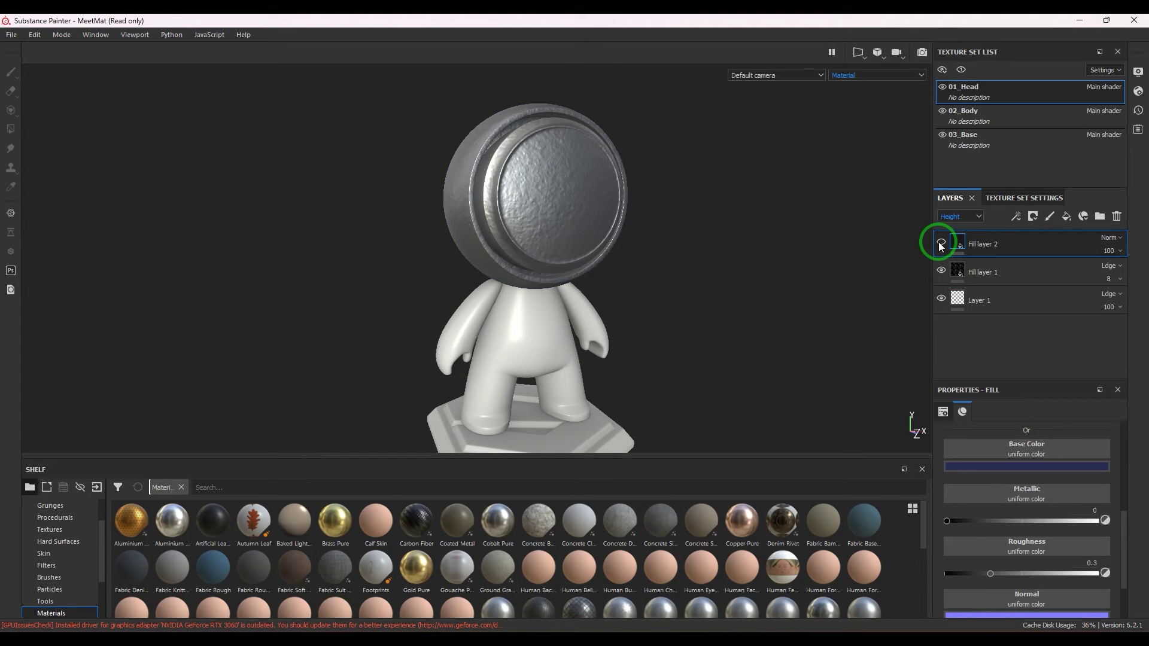
click(942, 243)
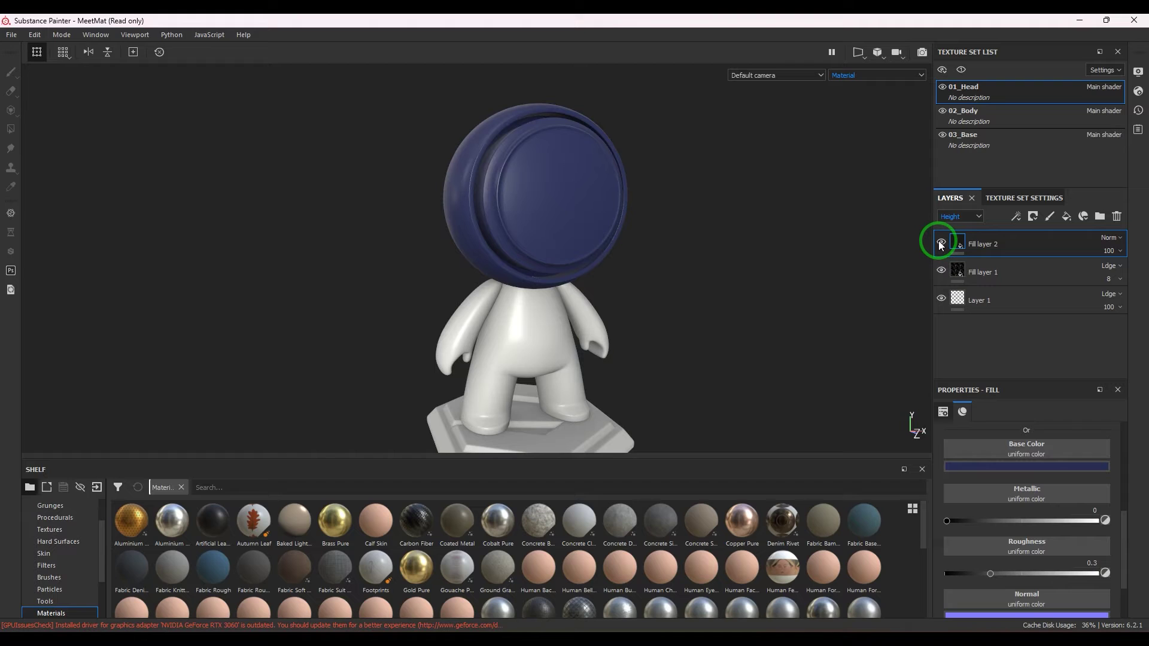
click(960, 217)
click(954, 229)
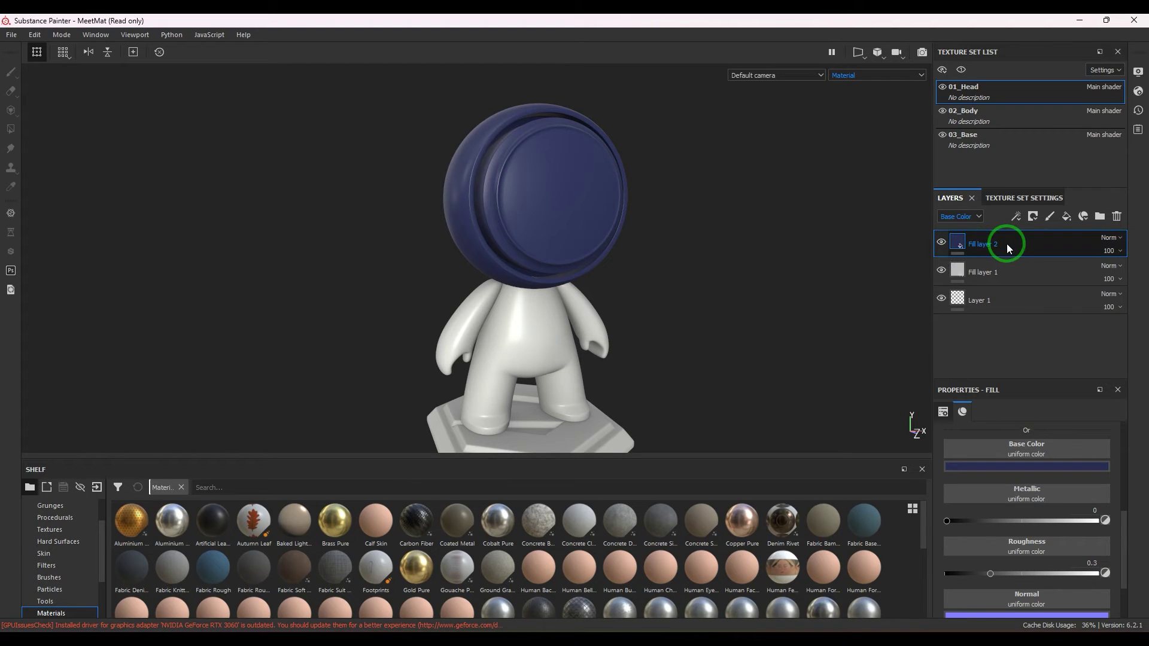
Add a white mask to Fill layer 2 and apply a Metal Edge Wear generator to it
click(1033, 216)
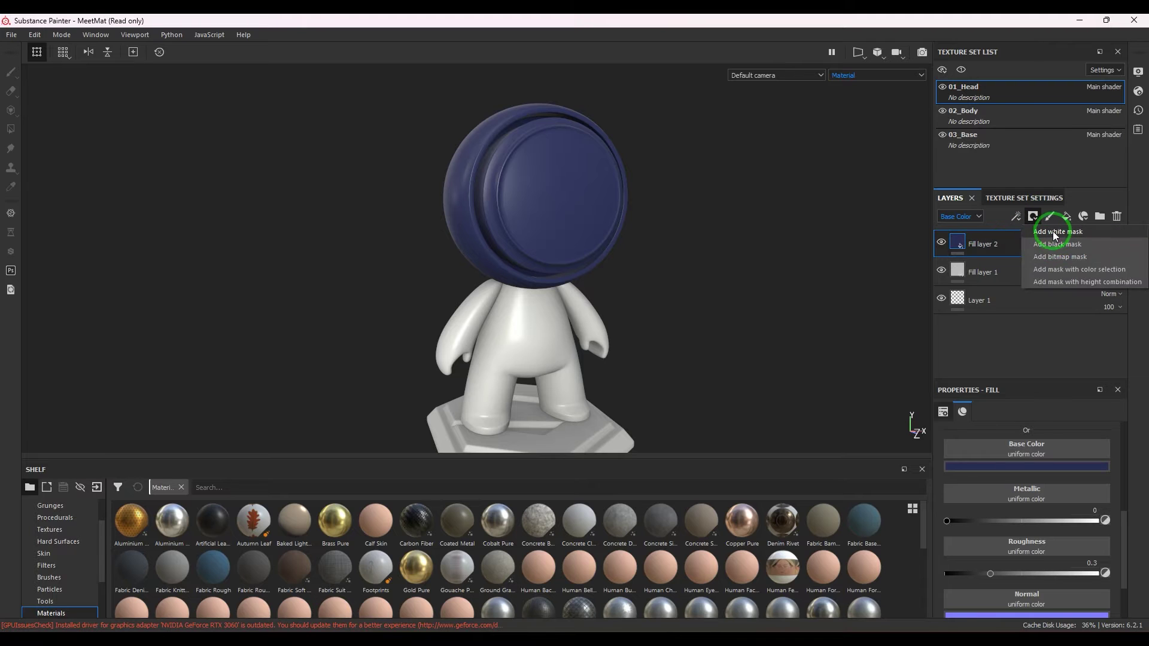
click(1055, 232)
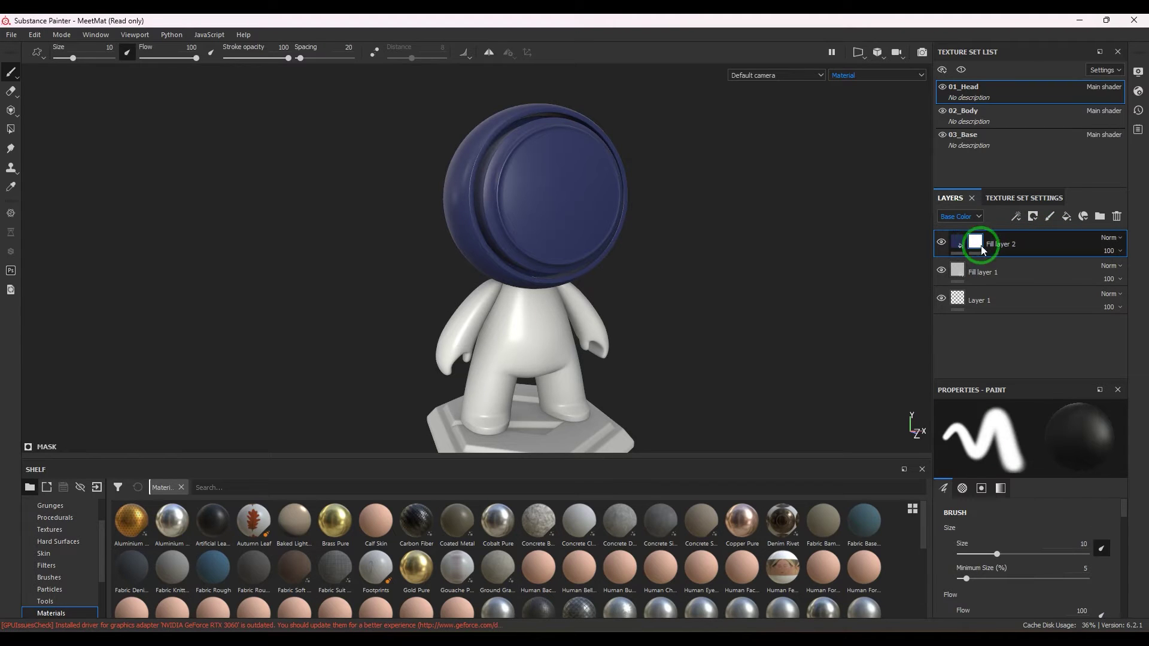
click(1017, 217)
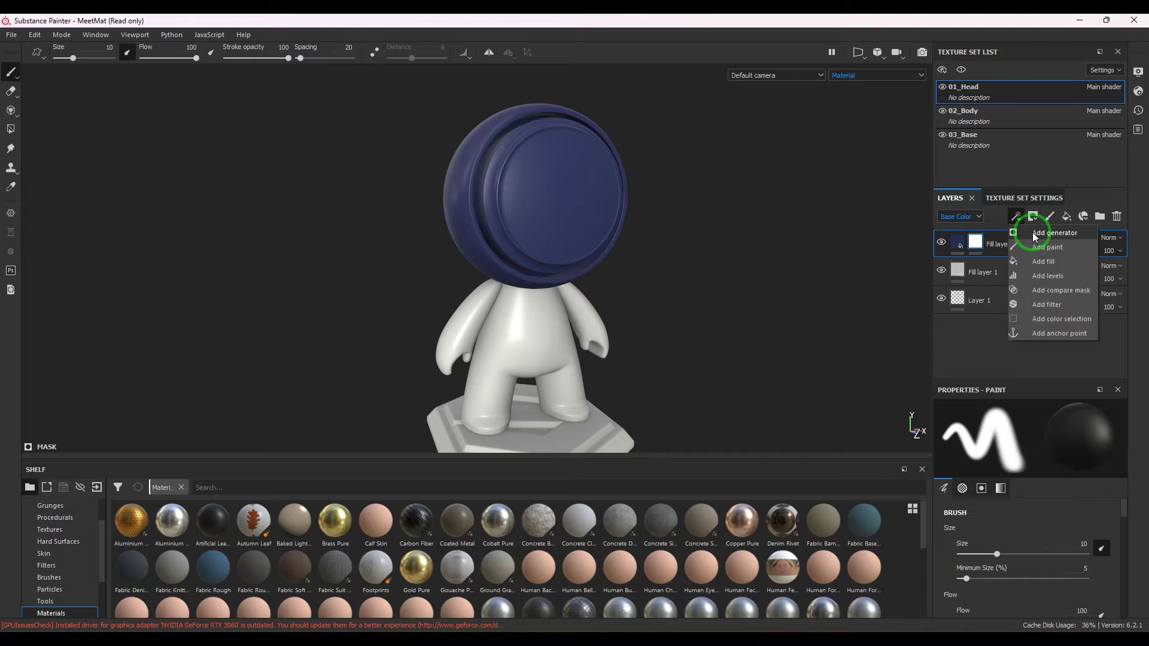
click(1035, 235)
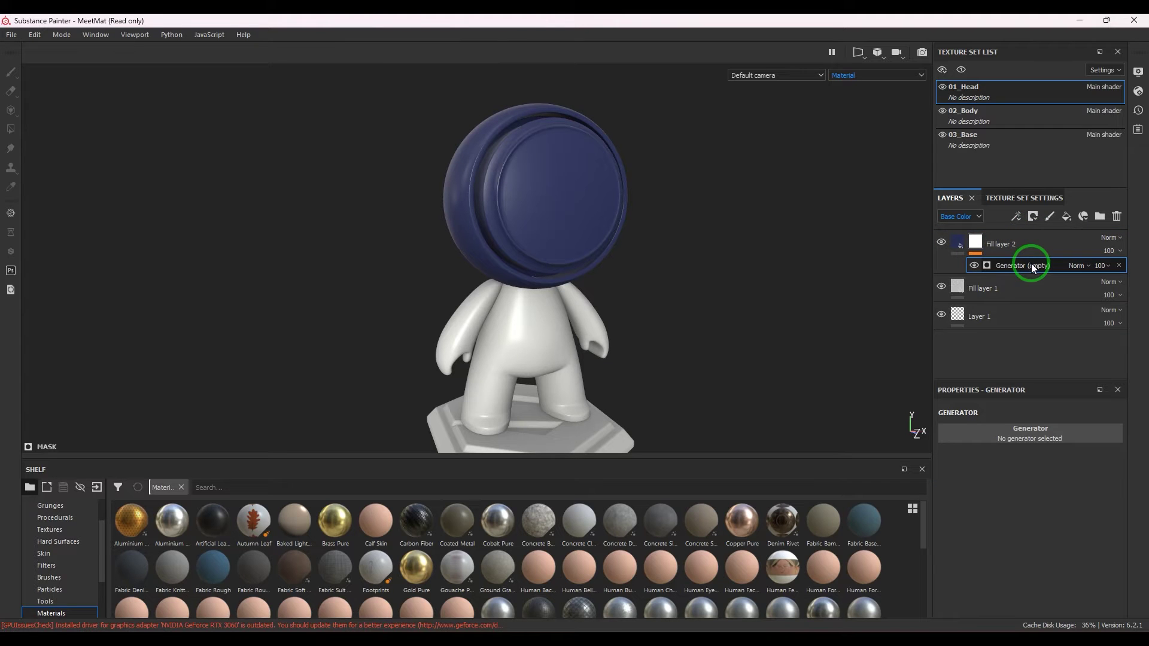
click(1027, 437)
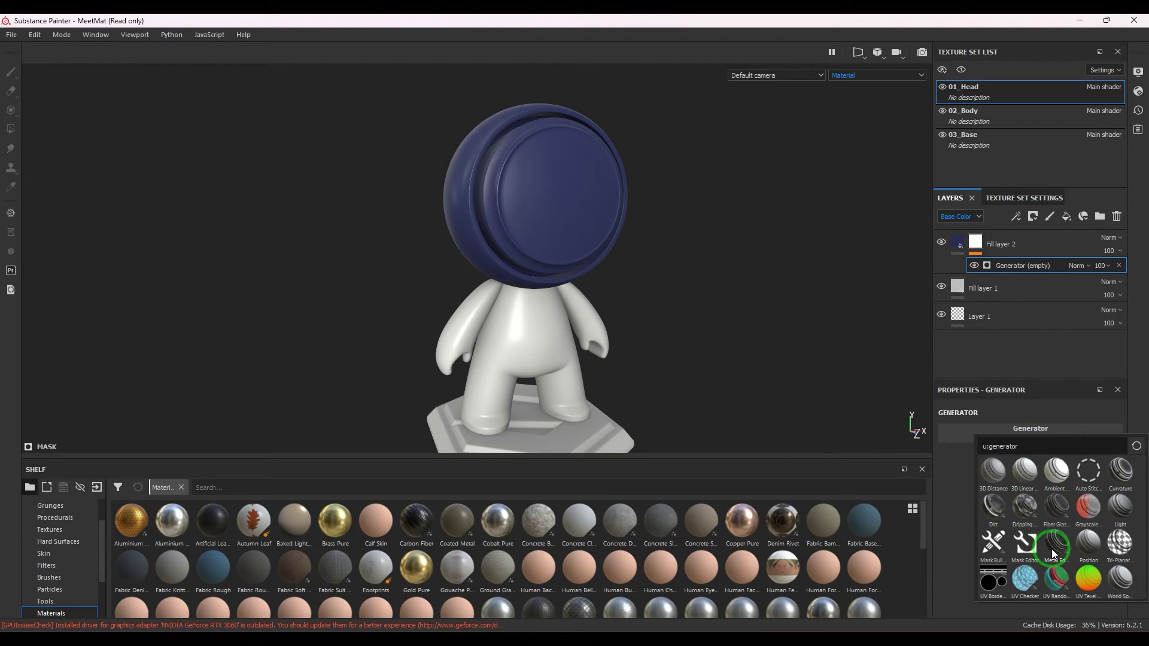
mouse_move(1055, 554)
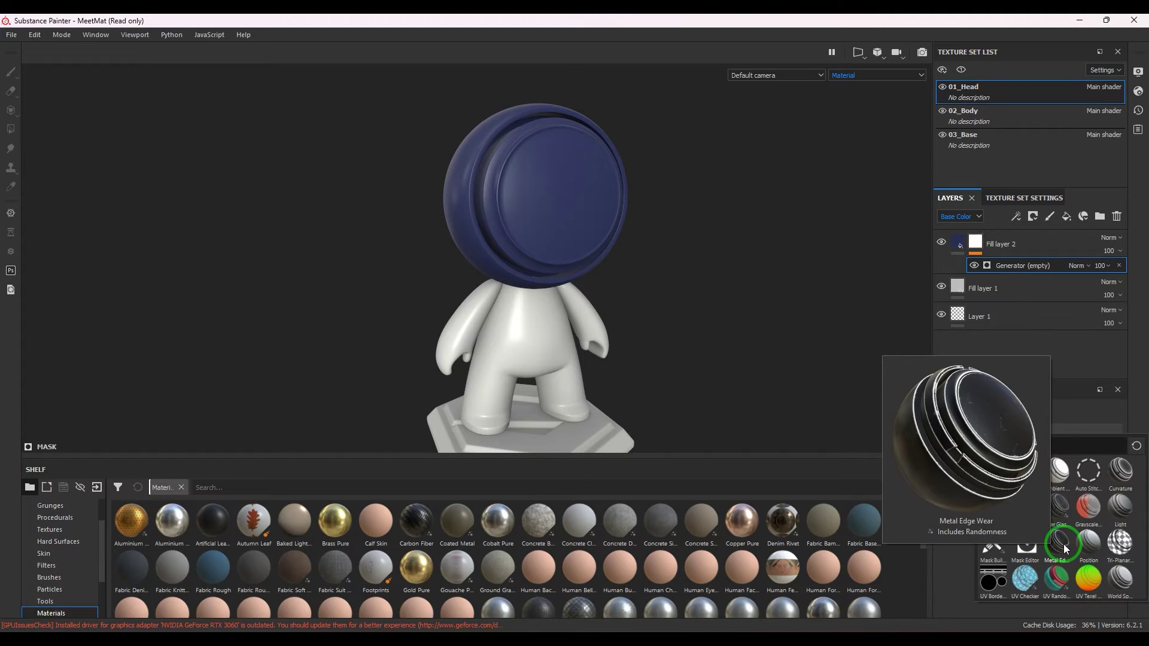
click(1064, 544)
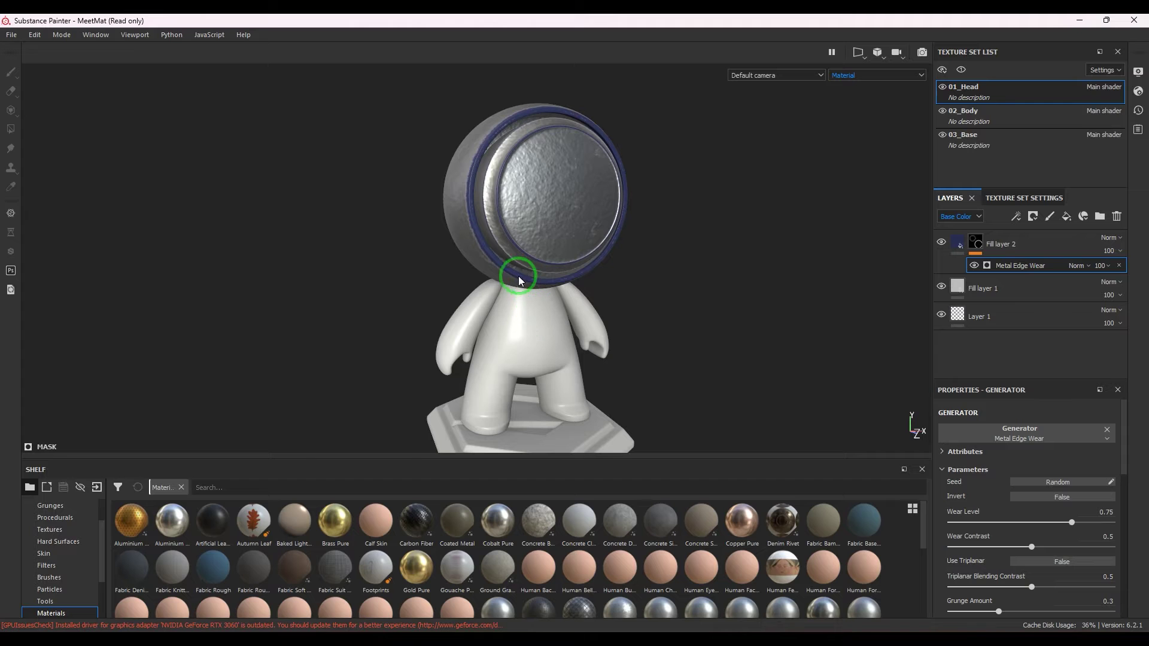
Randomize the Metal Edge Wear generator's seed and set Invert to True
alt+drag(547, 290, 518, 295)
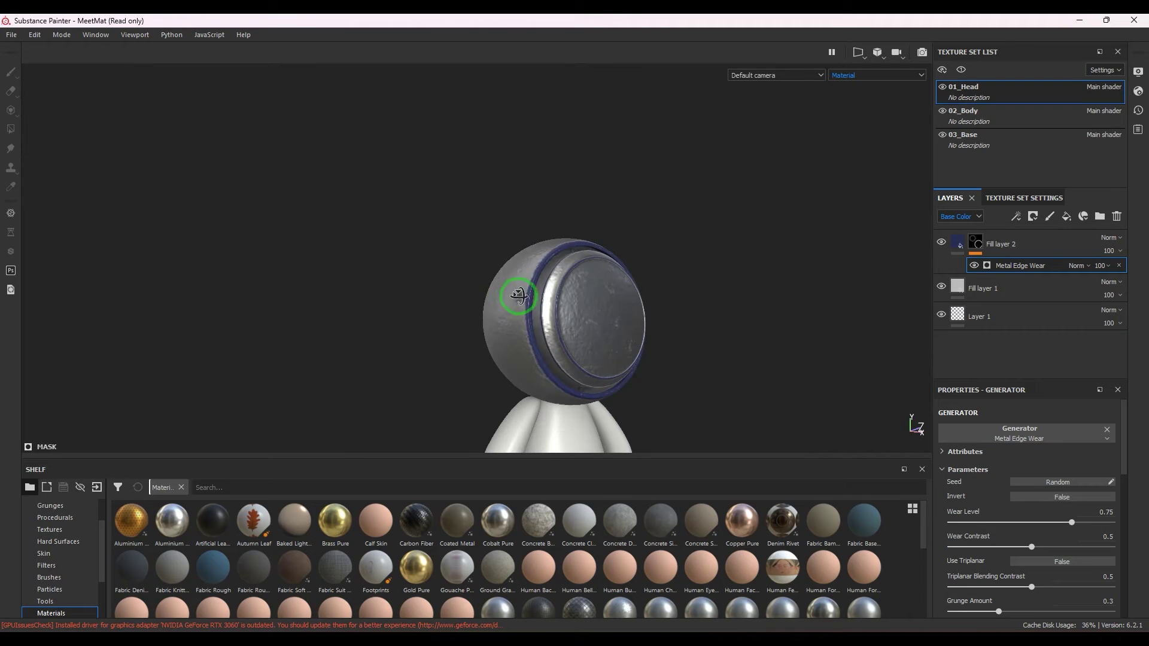
scroll(518, 295, up, 10)
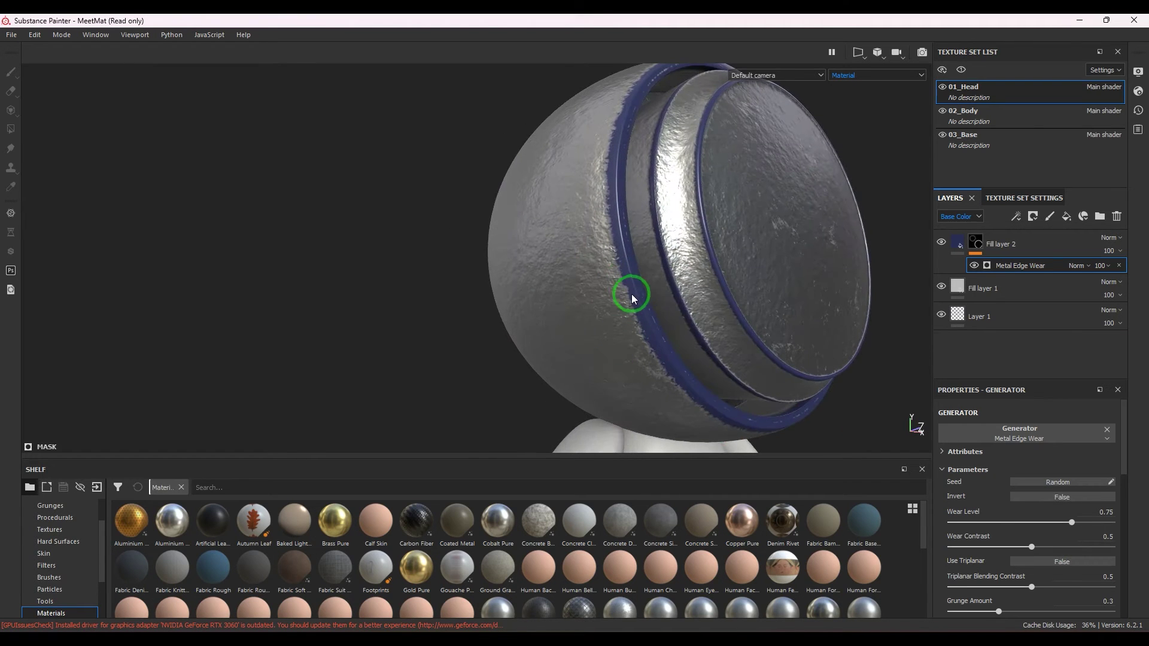
scroll(632, 298, down, 5)
alt+drag(479, 267, 677, 285)
scroll(677, 284, down, 3)
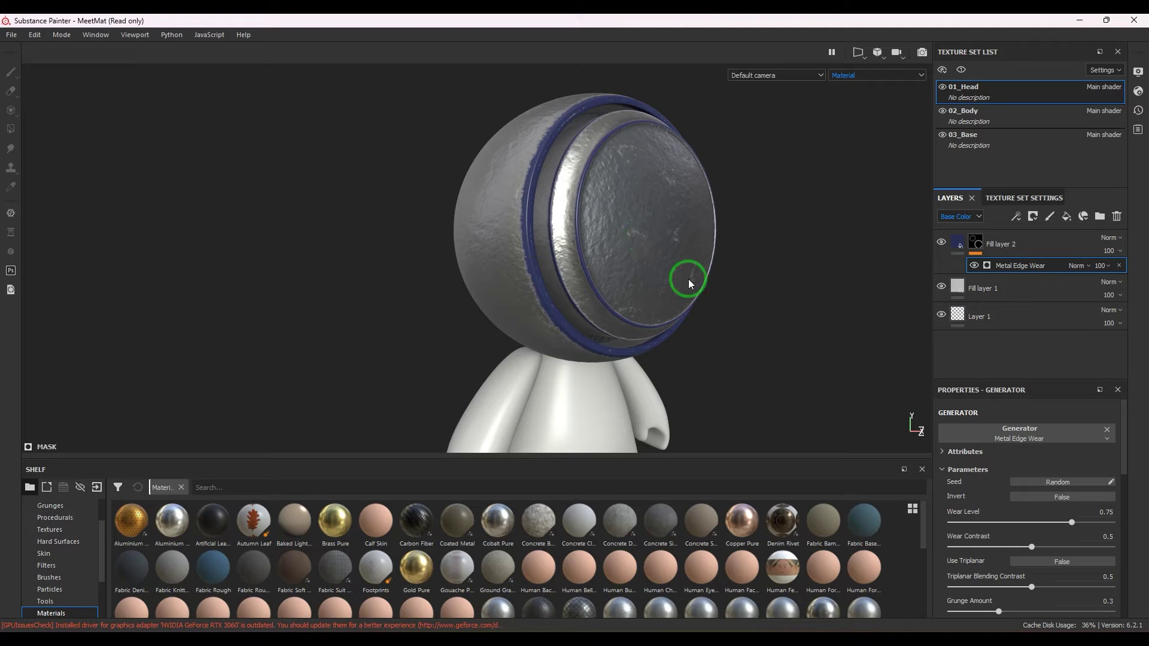
click(1058, 484)
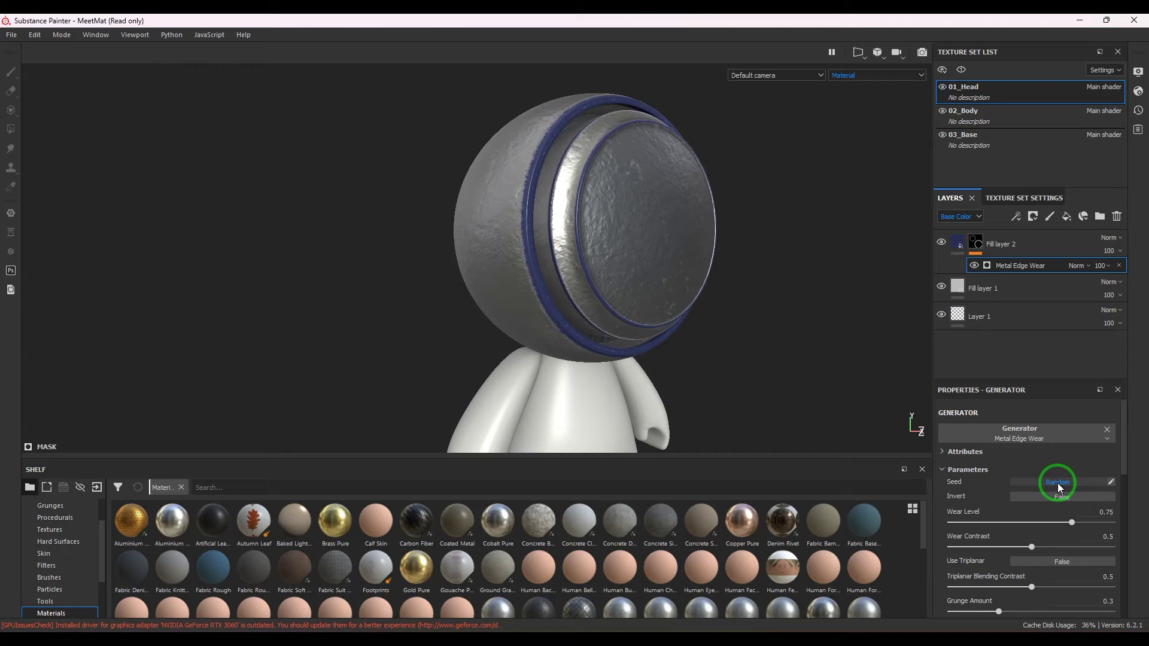
click(1059, 488)
click(1058, 483)
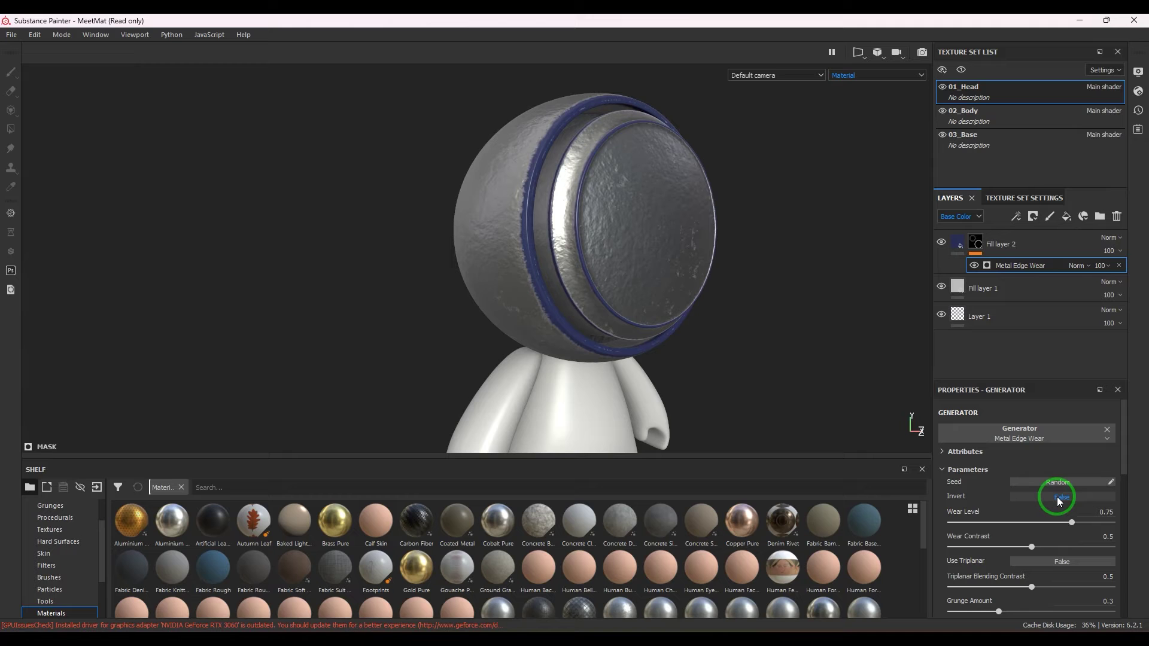
click(1059, 500)
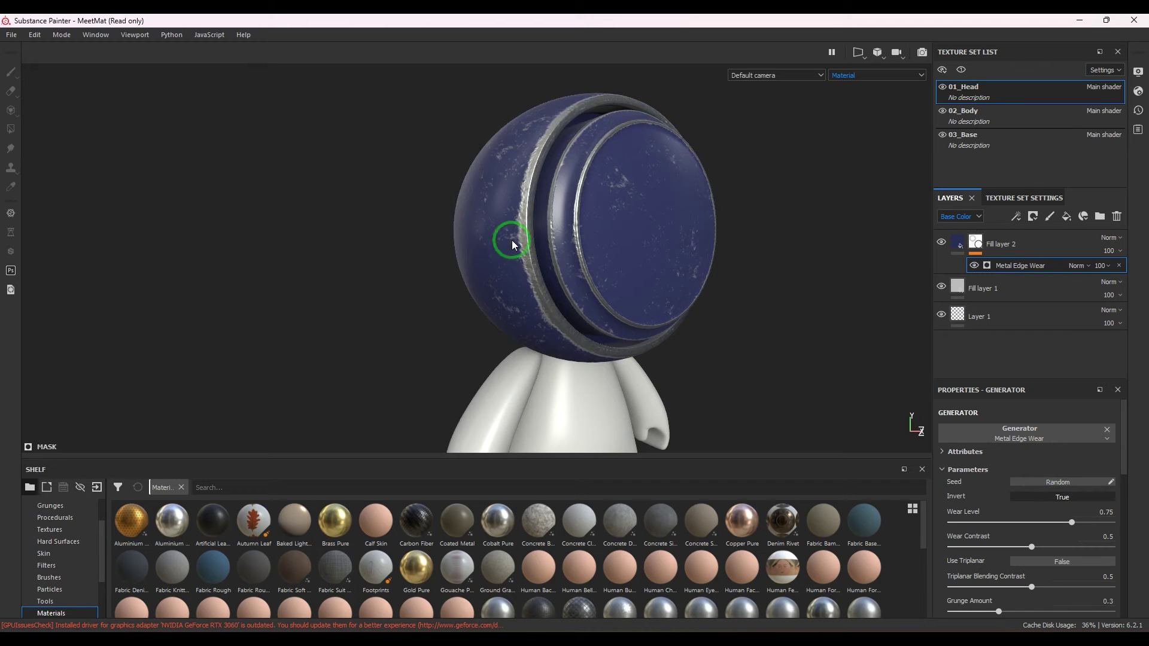
Set the generator's Wear Level to 0.47 and its Wear Contrast to 0.05
alt+drag(485, 233, 431, 243)
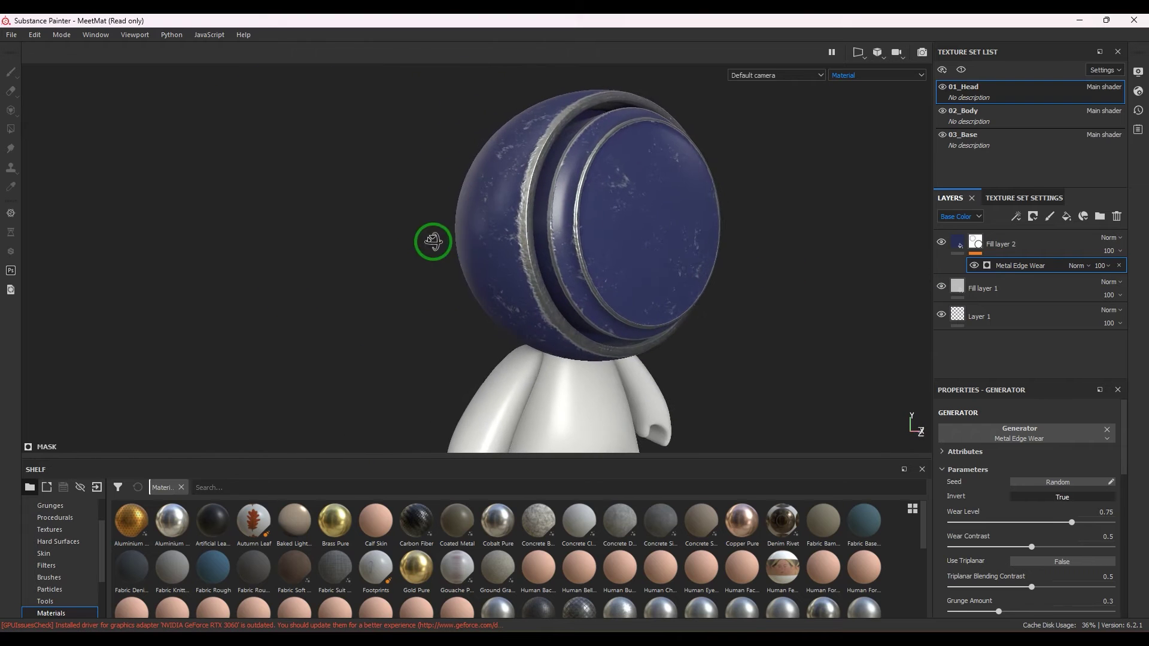
alt+middle_drag(431, 244, 565, 261)
scroll(565, 262, up, 3)
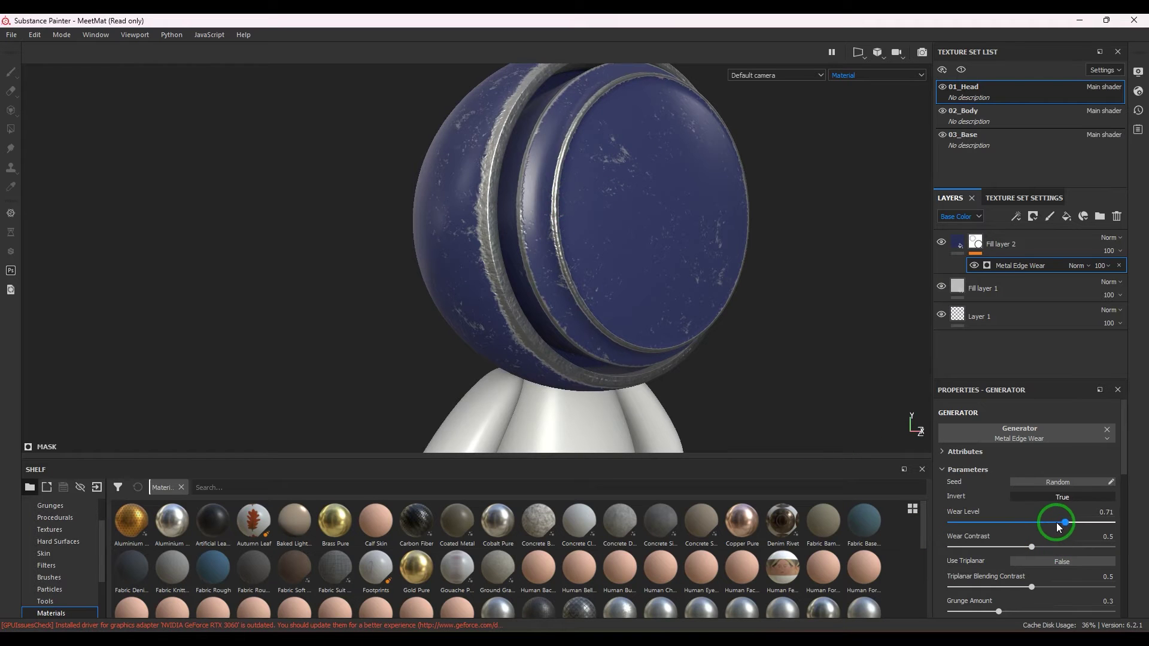
drag(1058, 522, 1145, 548)
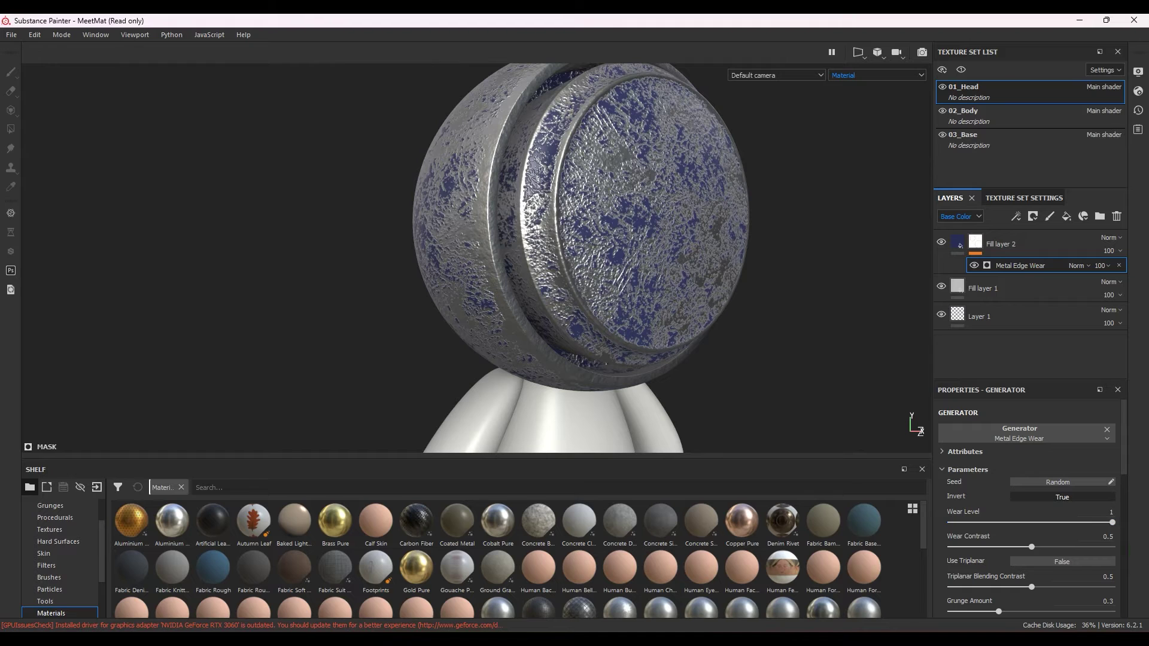
drag(1109, 523, 1042, 540)
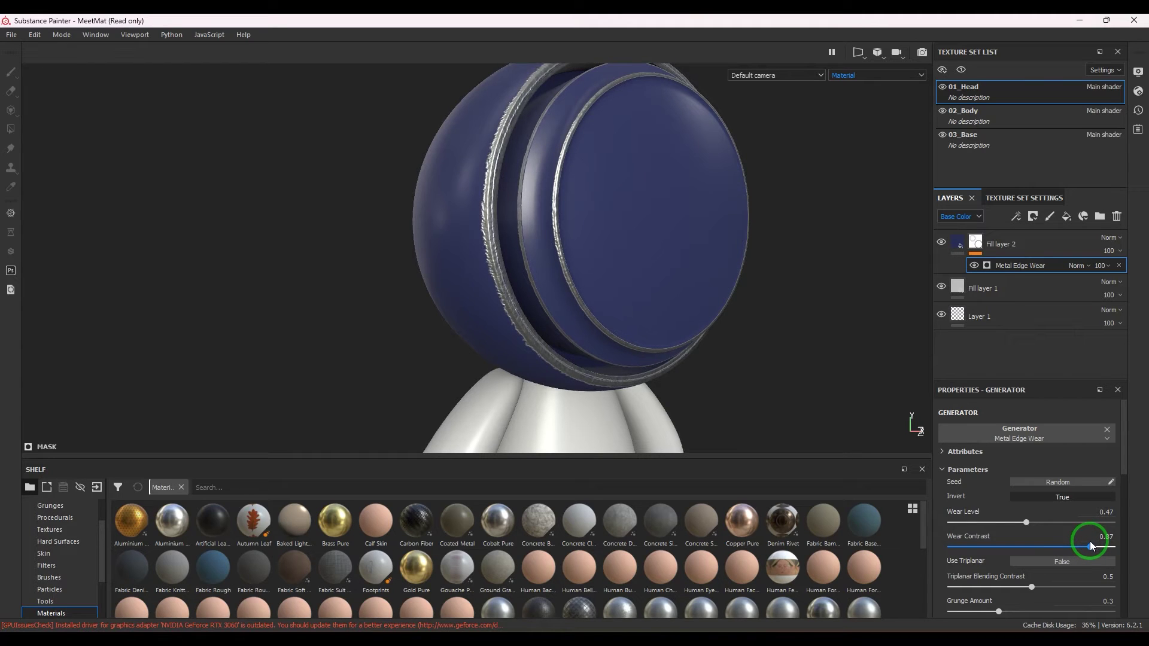
drag(1090, 541, 957, 545)
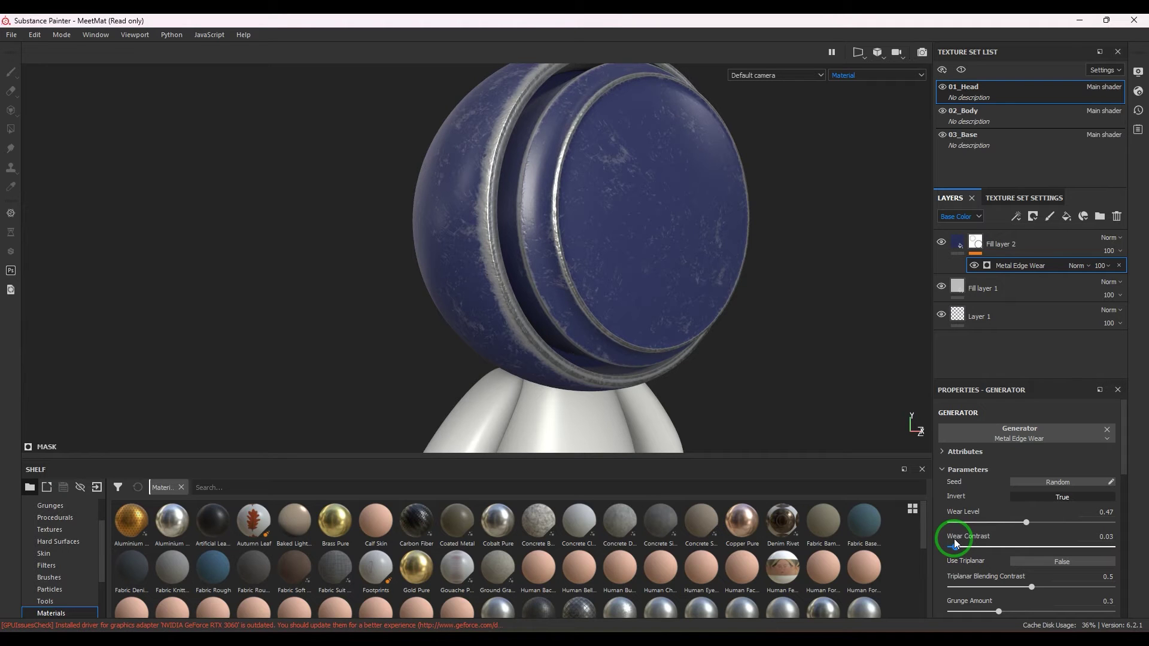
drag(954, 539, 958, 541)
Raise the generator's Grunge Amount to 0.96 and set Use Triplanar to True
alt+drag(475, 343, 530, 354)
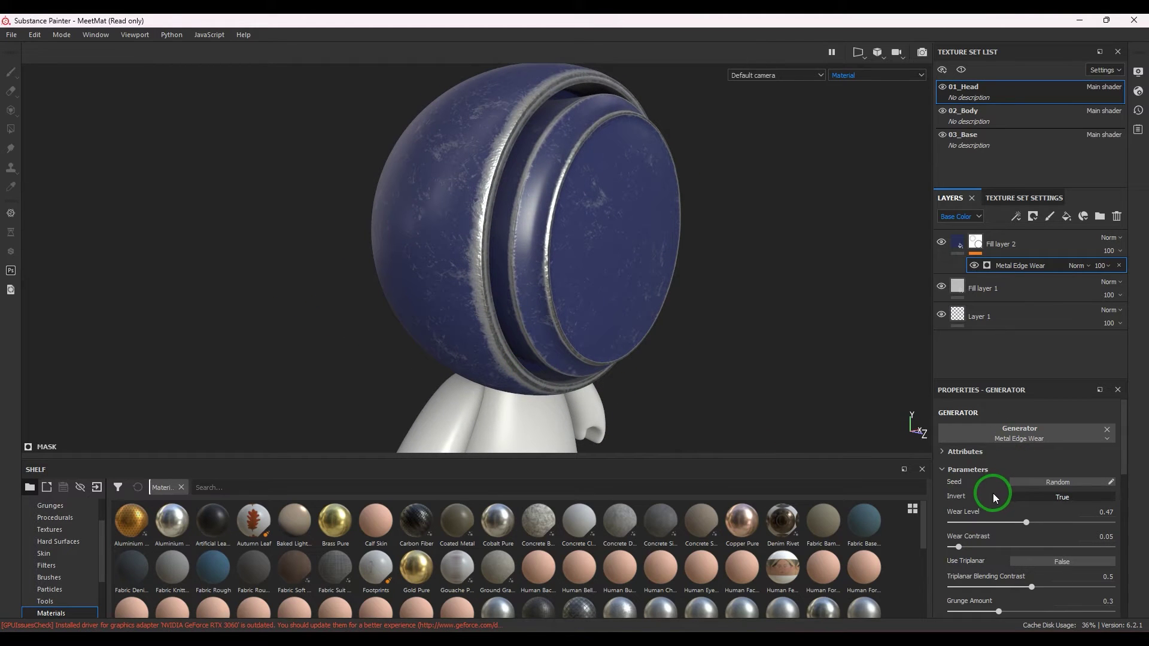
scroll(993, 491, down, 2)
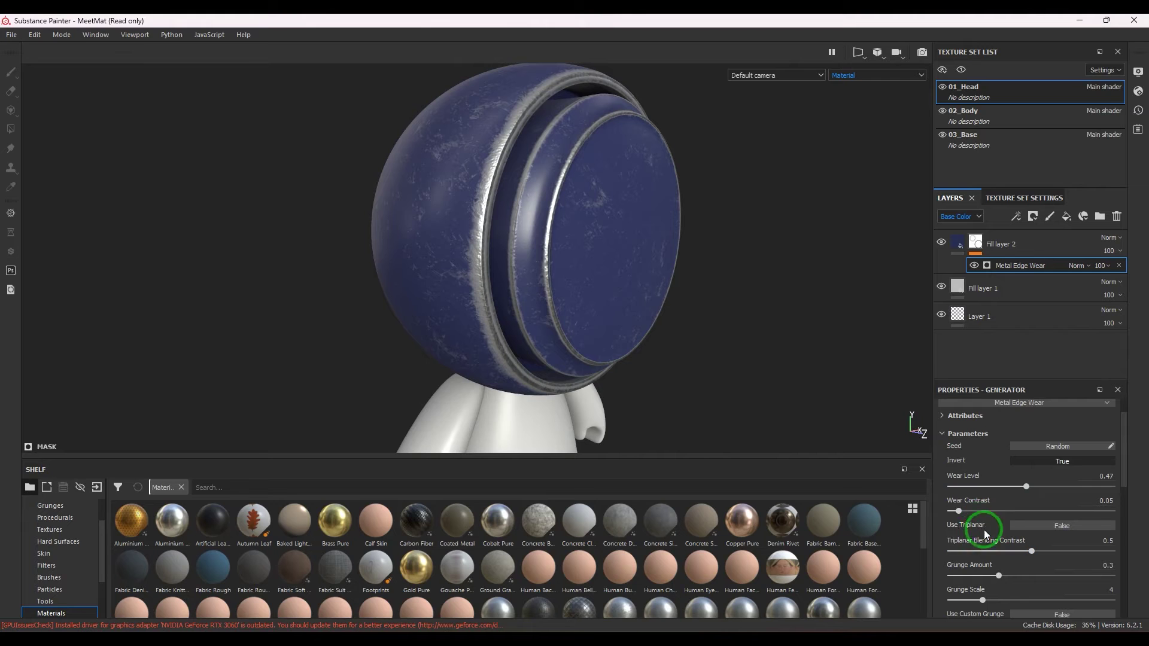
drag(996, 575, 1104, 576)
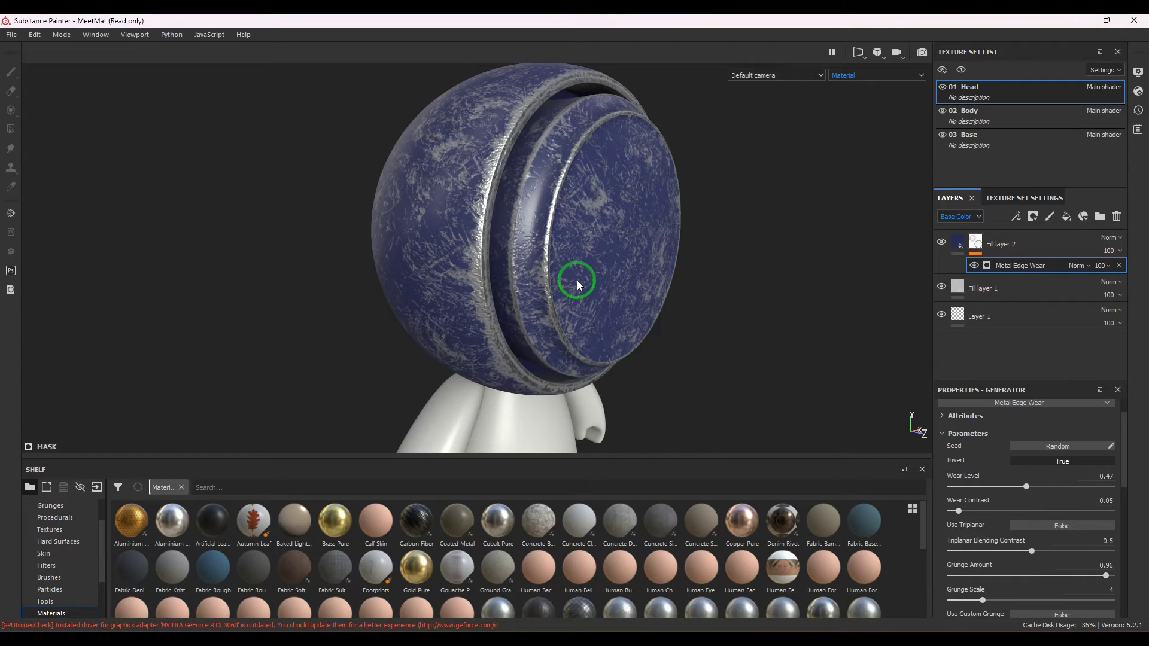
click(1058, 524)
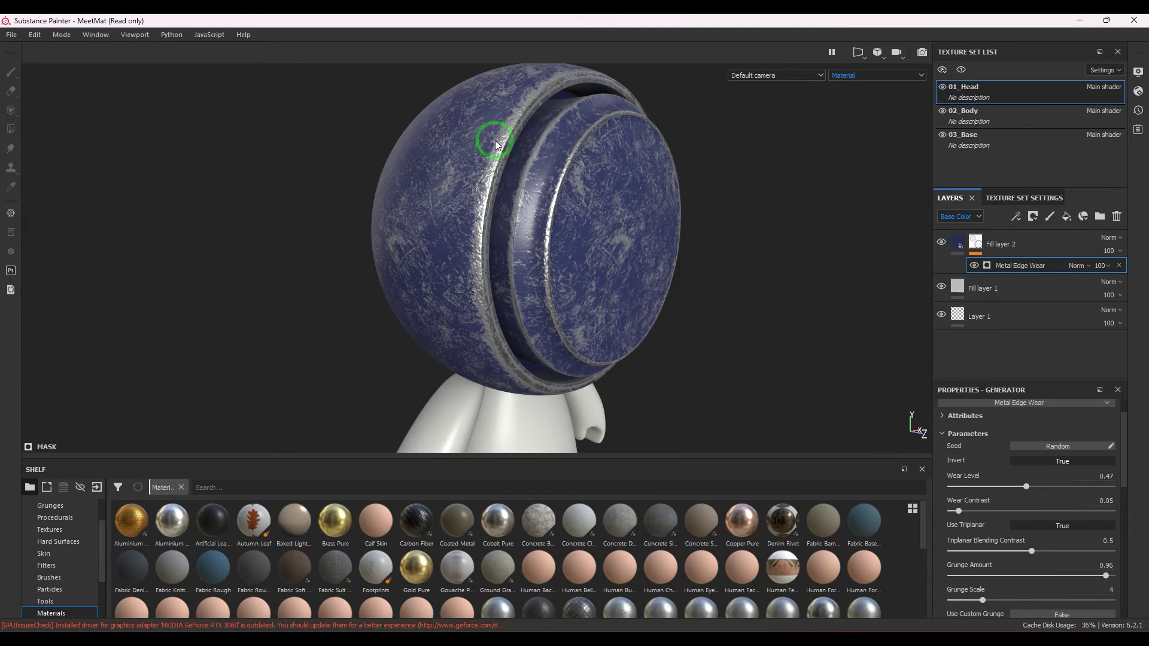
Set the generator's Triplanar Blending Contrast to 1 and Grunge Scale to 1, checking the back of the head
alt+drag(488, 133, 711, 351)
drag(1030, 556, 1108, 524)
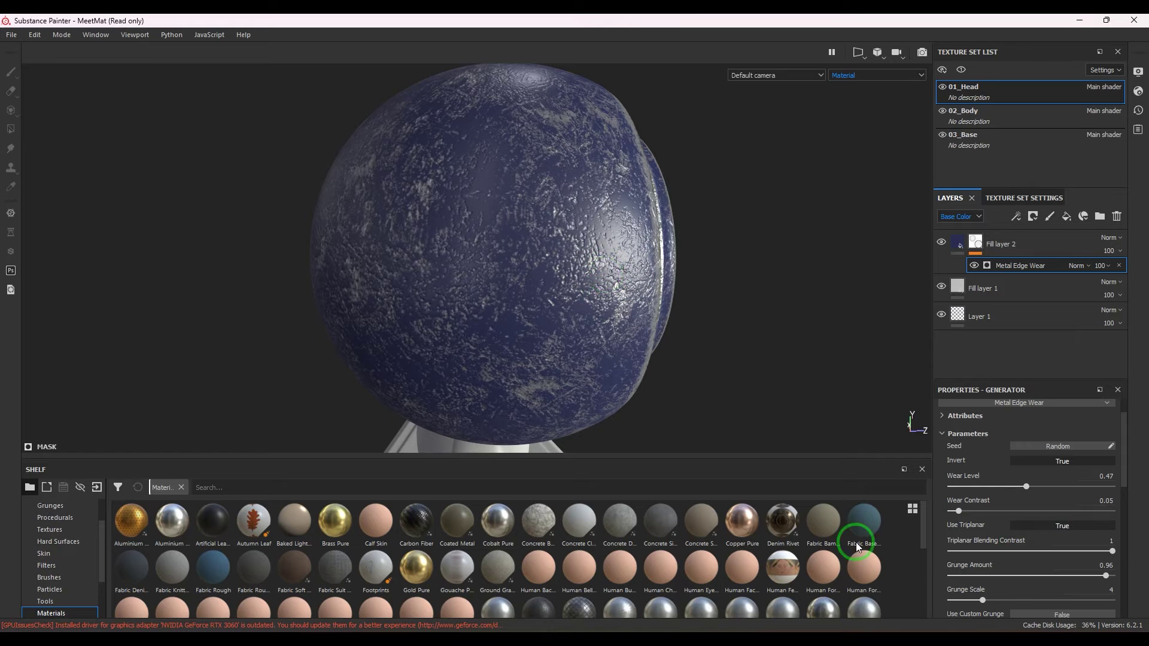
drag(980, 599, 956, 601)
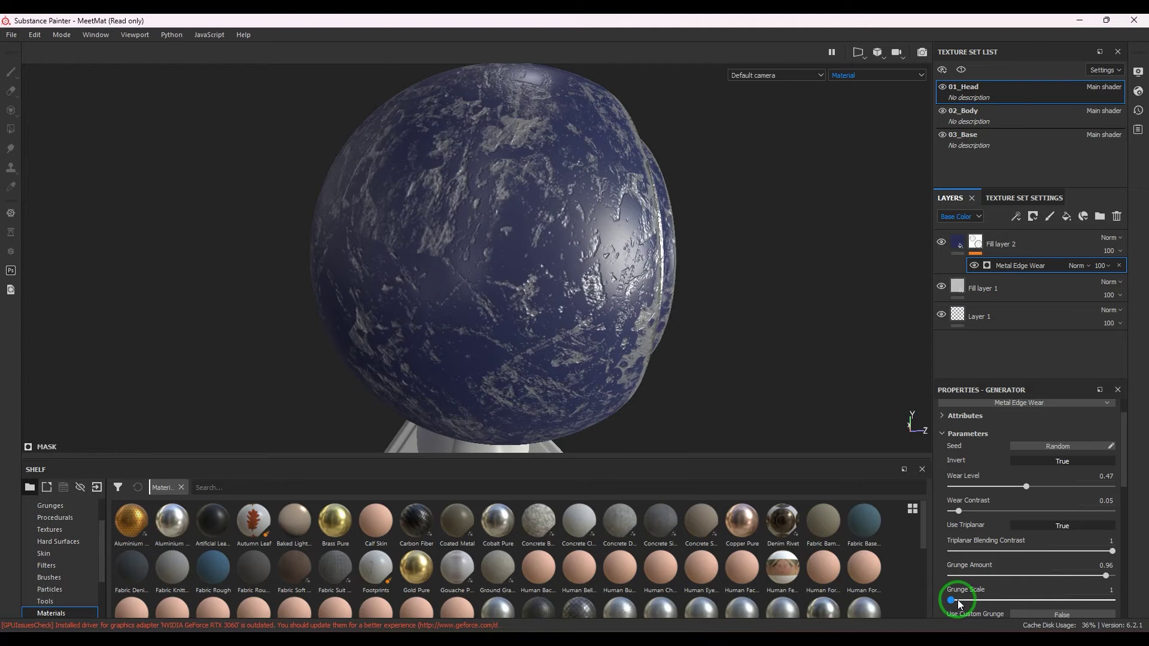
drag(1104, 552, 1134, 552)
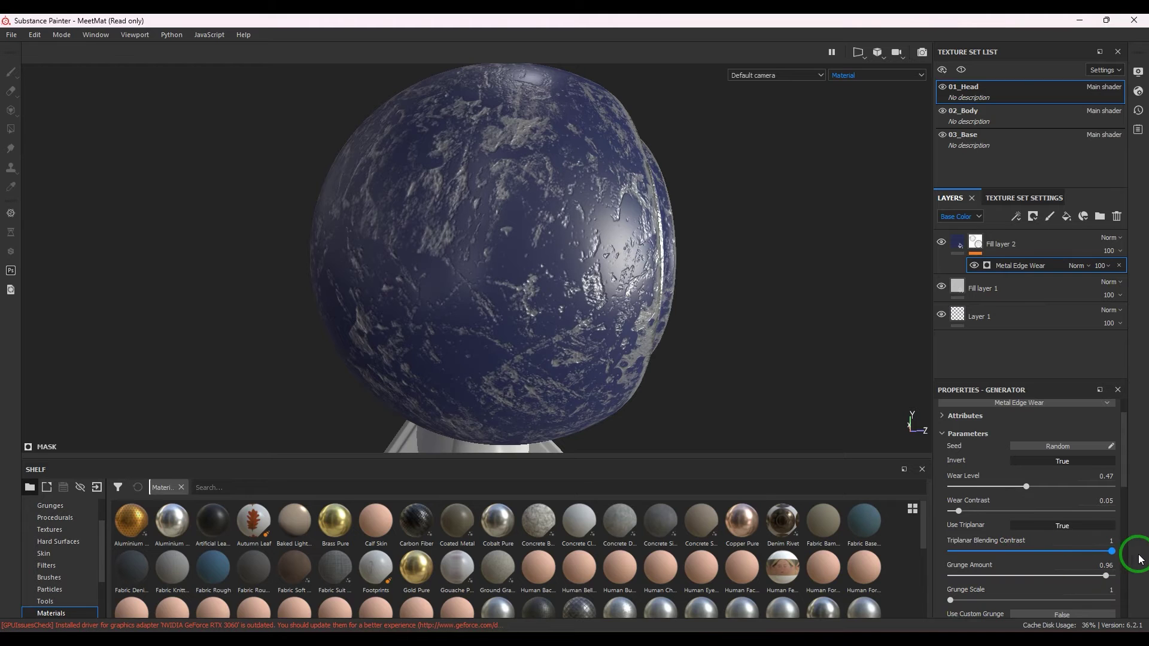
alt+drag(437, 300, 626, 387)
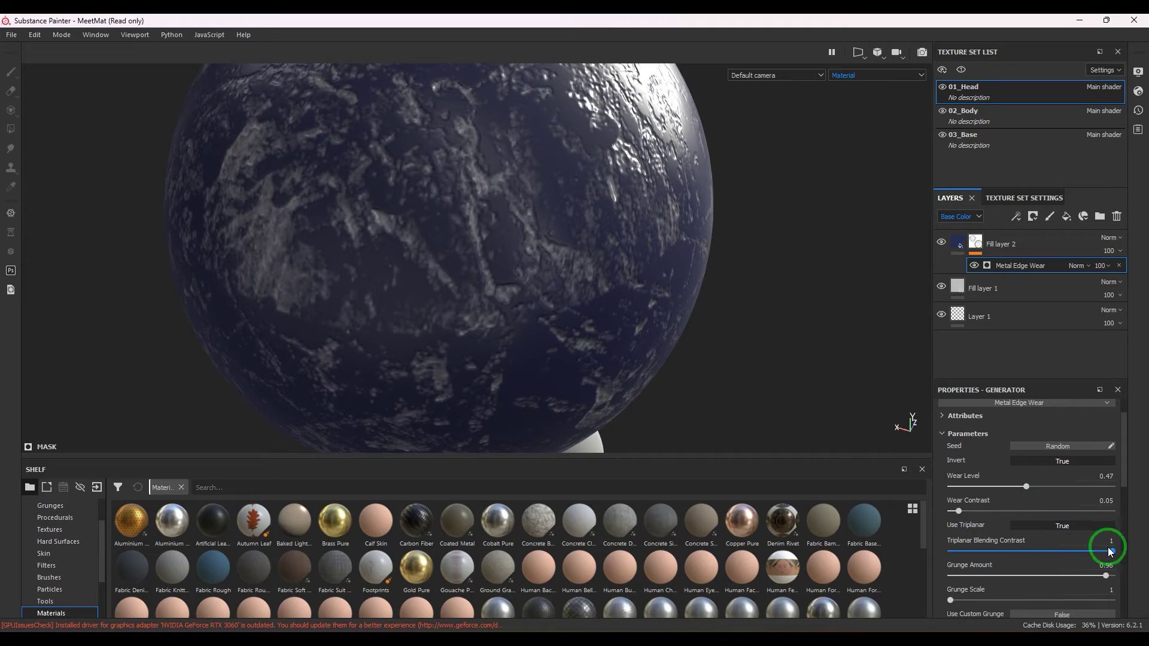
Lower the Metal Edge Wear generator's Triplanar Blending Contrast to 0.53 and check the side of the head
drag(1108, 547, 1147, 551)
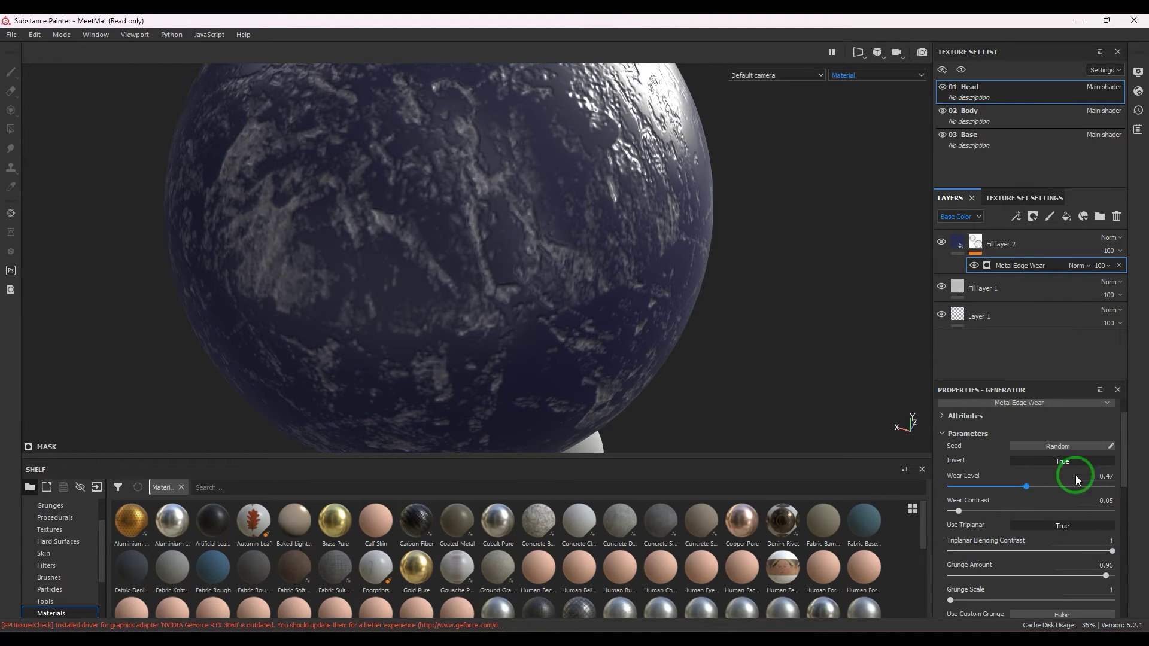
drag(1105, 551, 1037, 551)
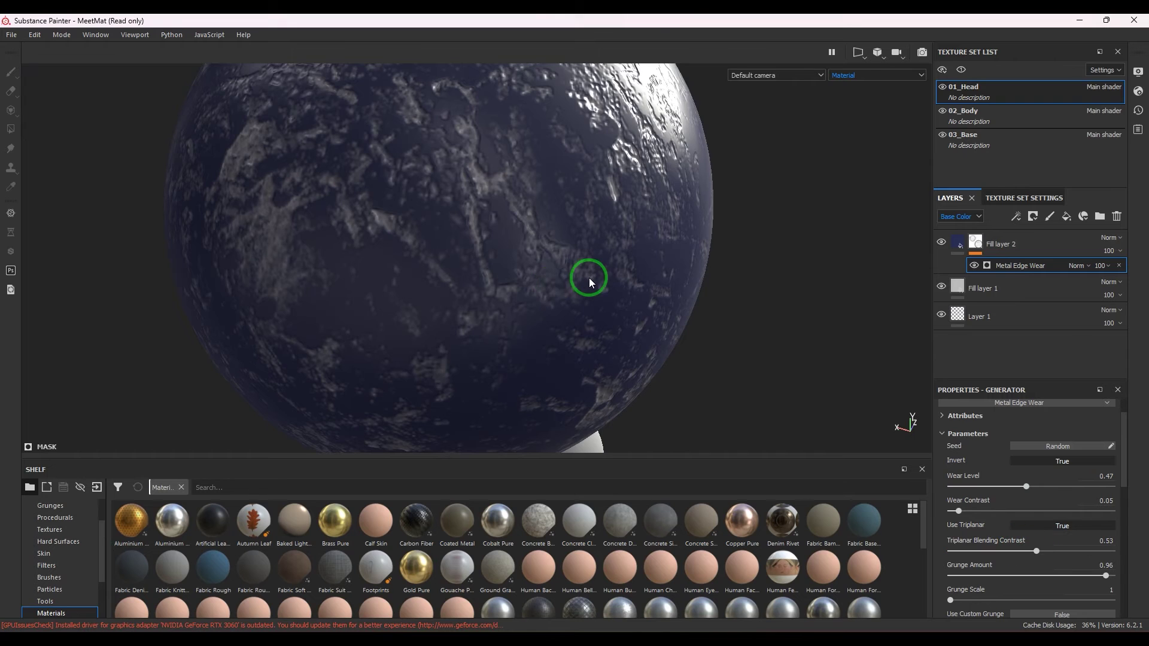
alt+drag(588, 275, 495, 246)
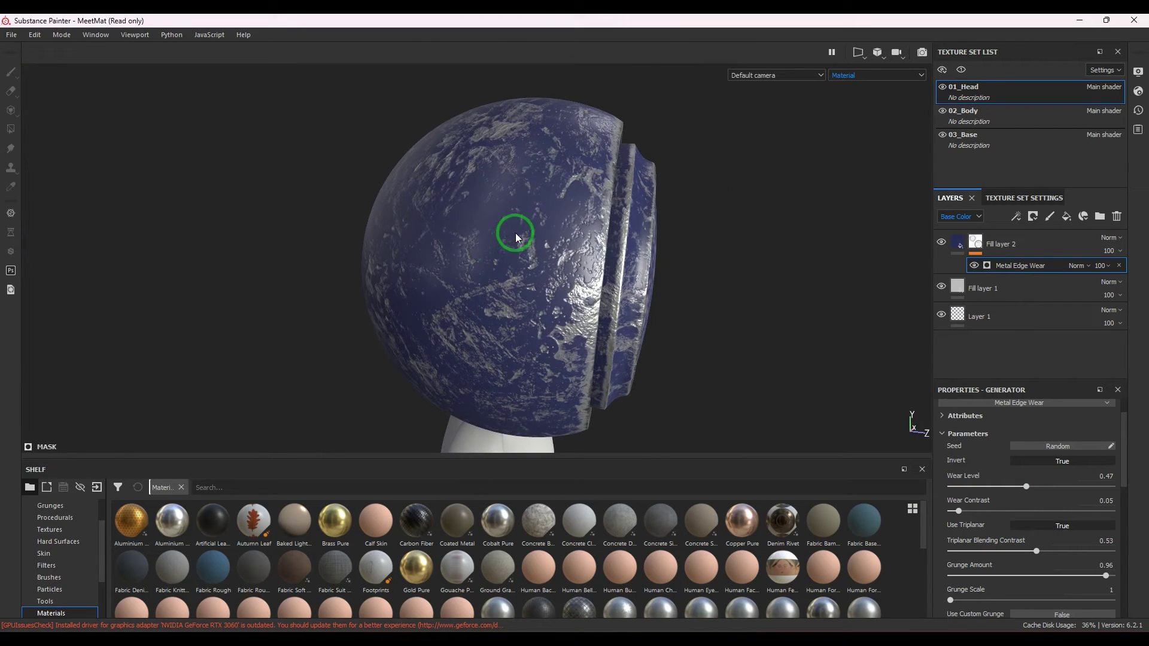
Set the generator's Grunge Amount to 0.4 and its Grunge Scale to 3, checking the wear on the head
drag(1091, 576, 1001, 572)
scroll(640, 396, up, 3)
scroll(639, 389, down, 5)
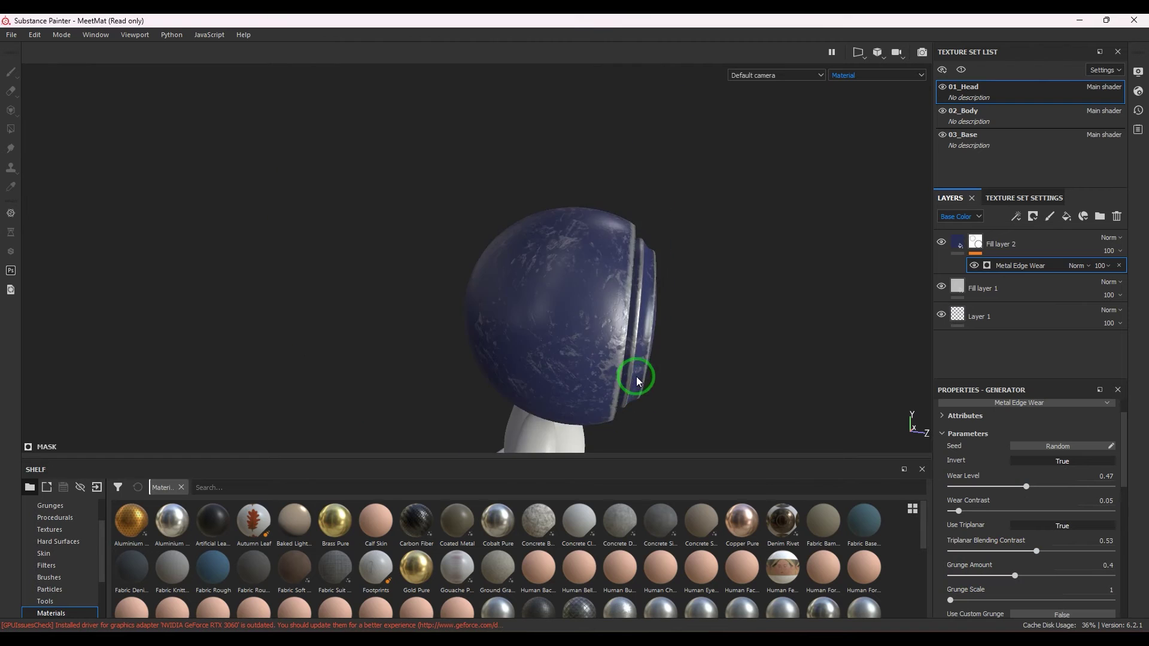
alt+drag(637, 379, 633, 334)
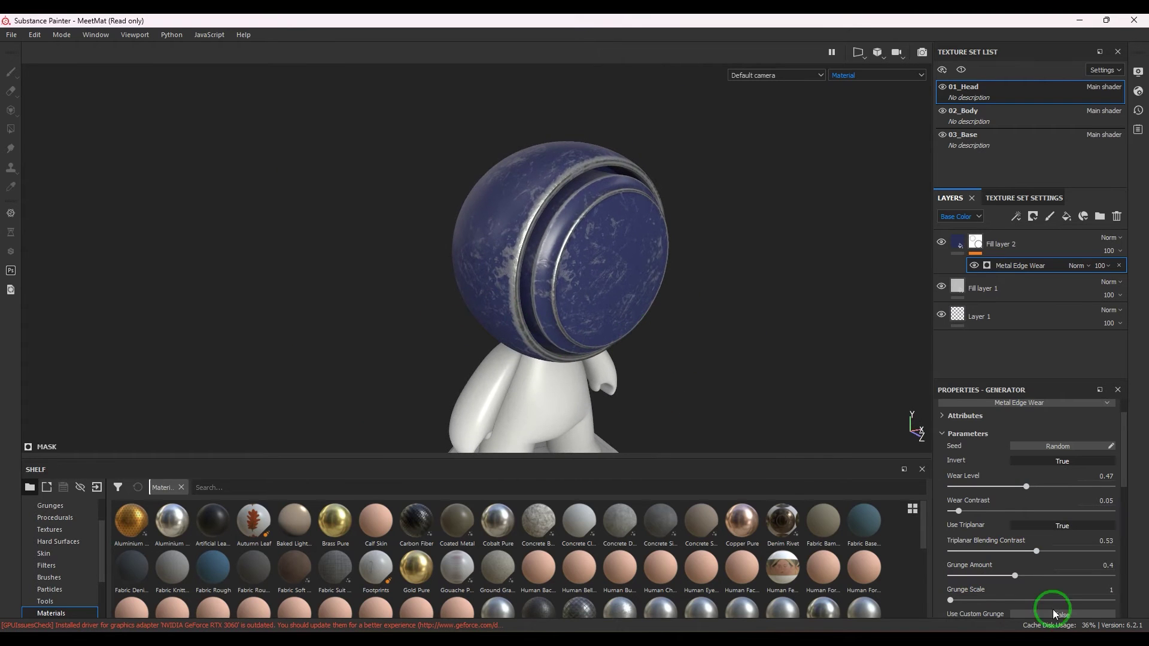
drag(953, 601, 978, 609)
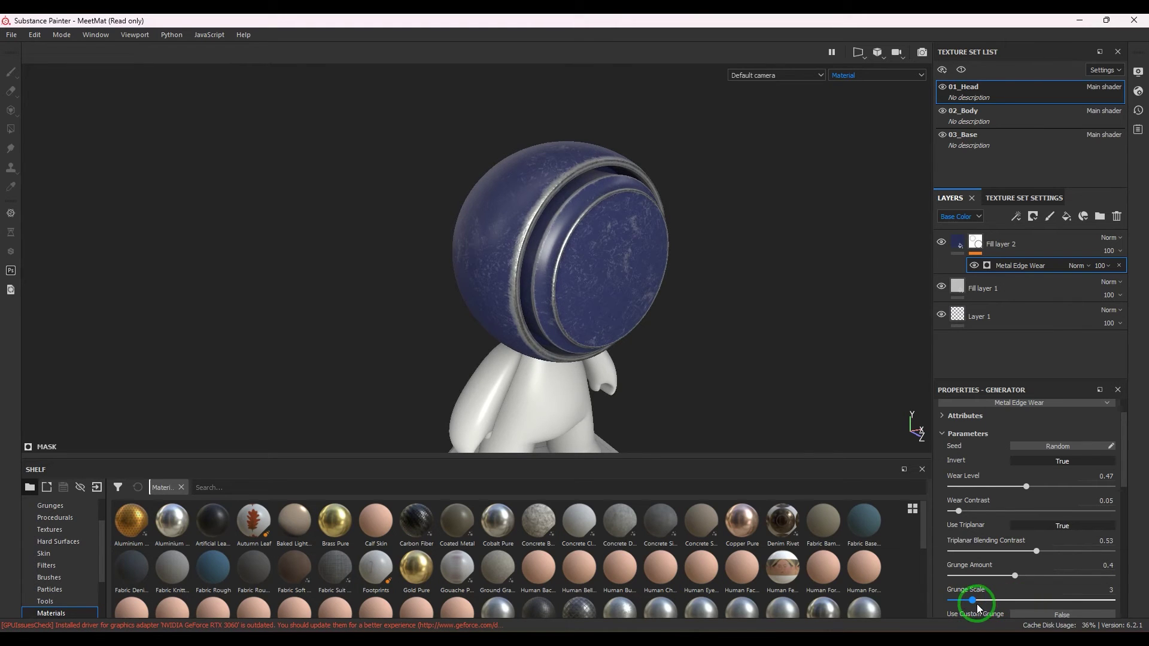
alt+drag(546, 274, 657, 343)
scroll(588, 334, up, 3)
Set Use Custom Grunge to True and assign the Fabric Medieval Cross Angled texture as the custom grunge image input
scroll(1103, 518, down, 2)
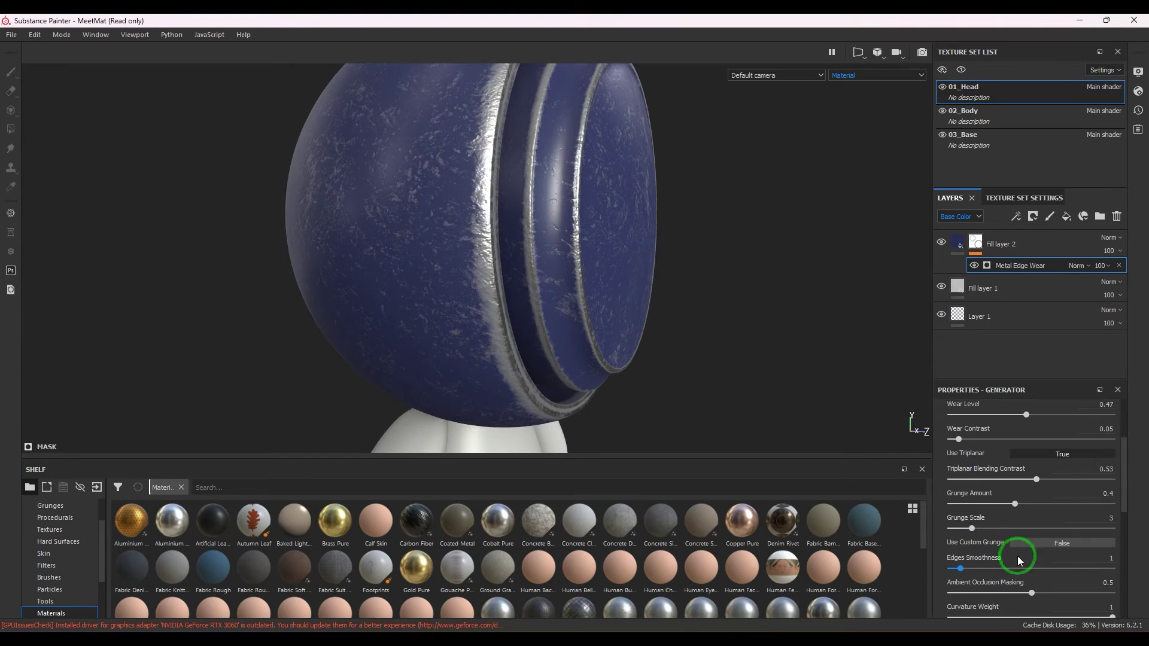
click(1045, 543)
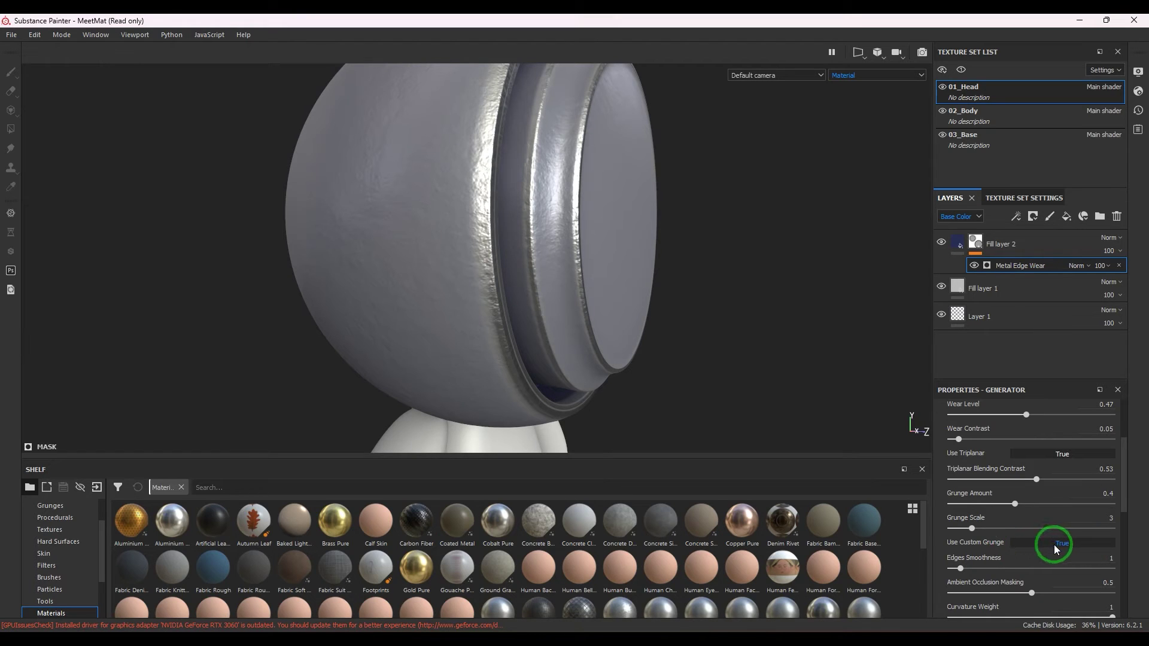
scroll(1054, 544, down, 5)
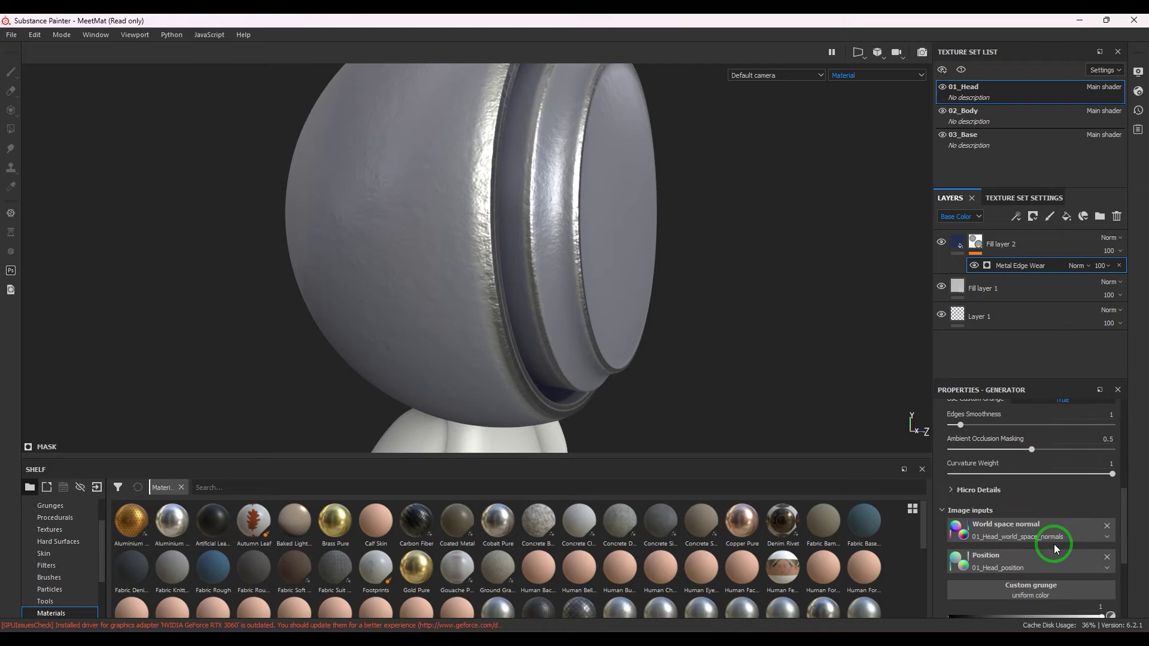
scroll(1054, 544, down, 2)
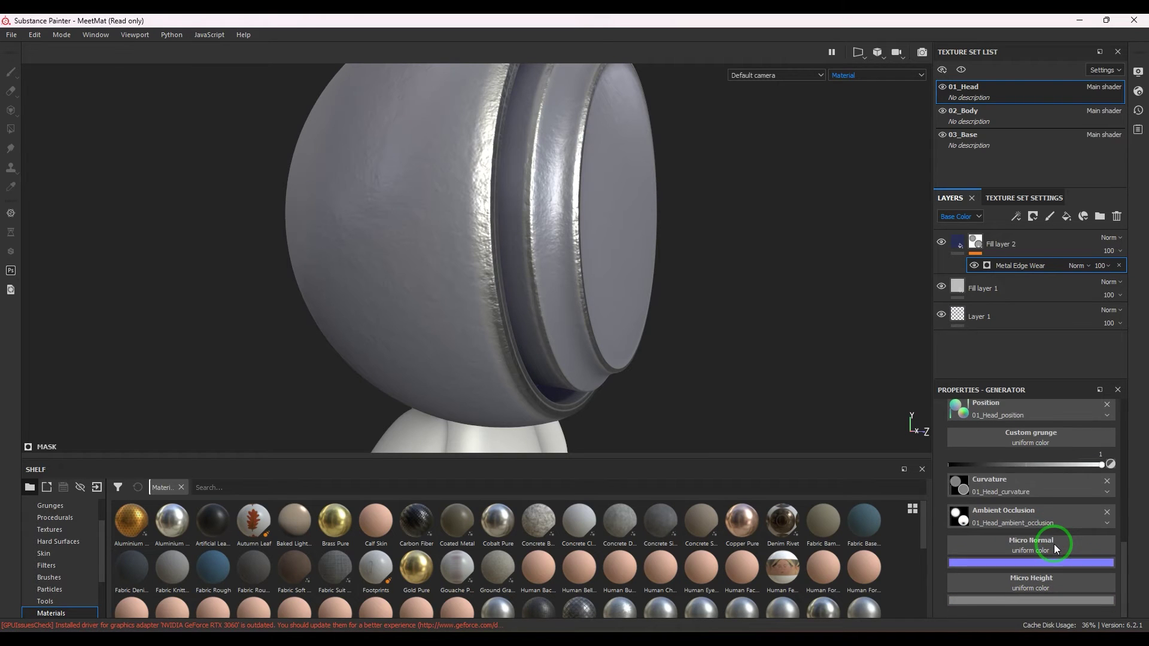
scroll(1054, 544, up, 1)
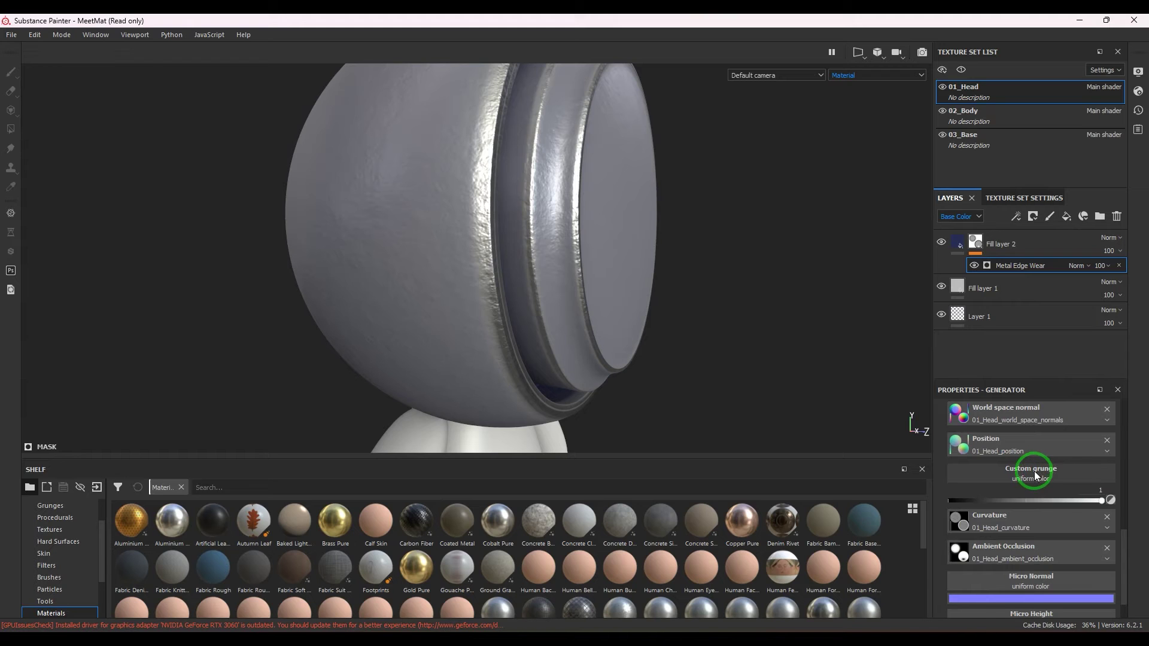
click(1040, 476)
scroll(1087, 569, down, 15)
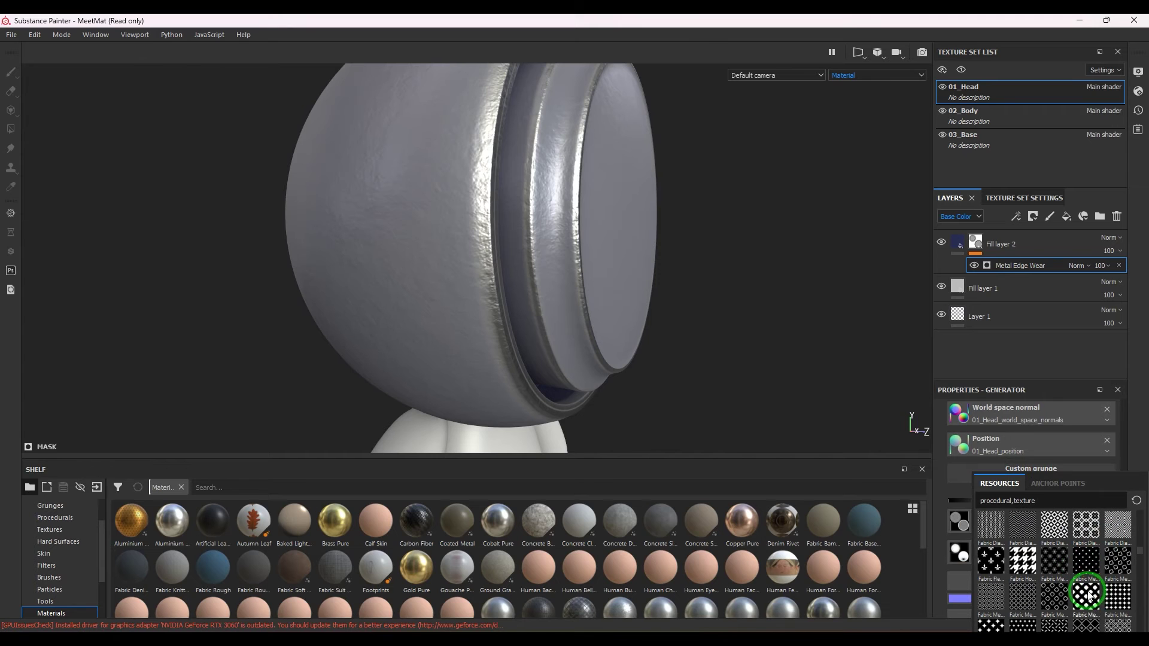
click(1115, 560)
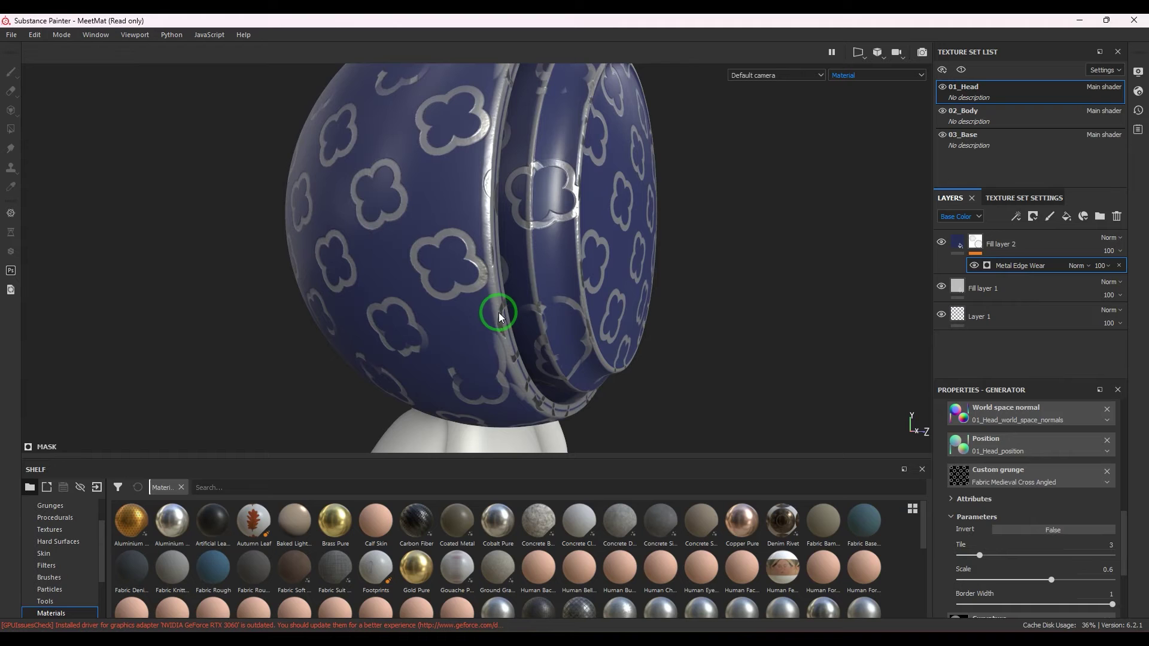
Set the custom grunge pattern's Tile to 6 and its Scale to 0.96
drag(979, 555, 1112, 604)
click(1040, 579)
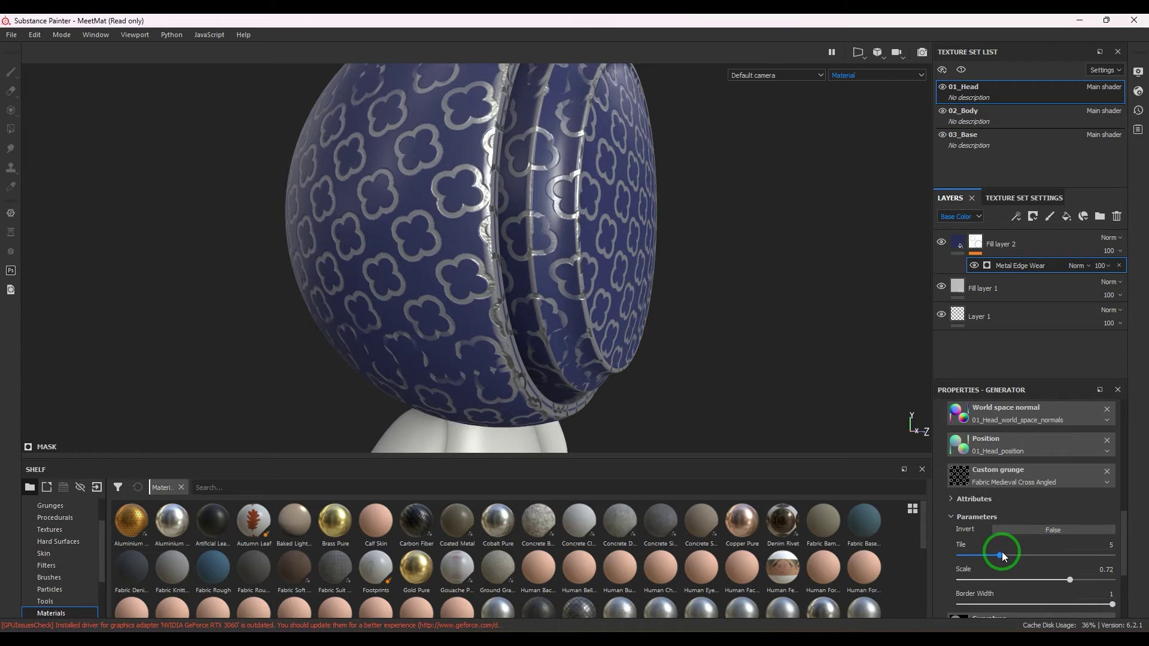
drag(1002, 556, 1105, 581)
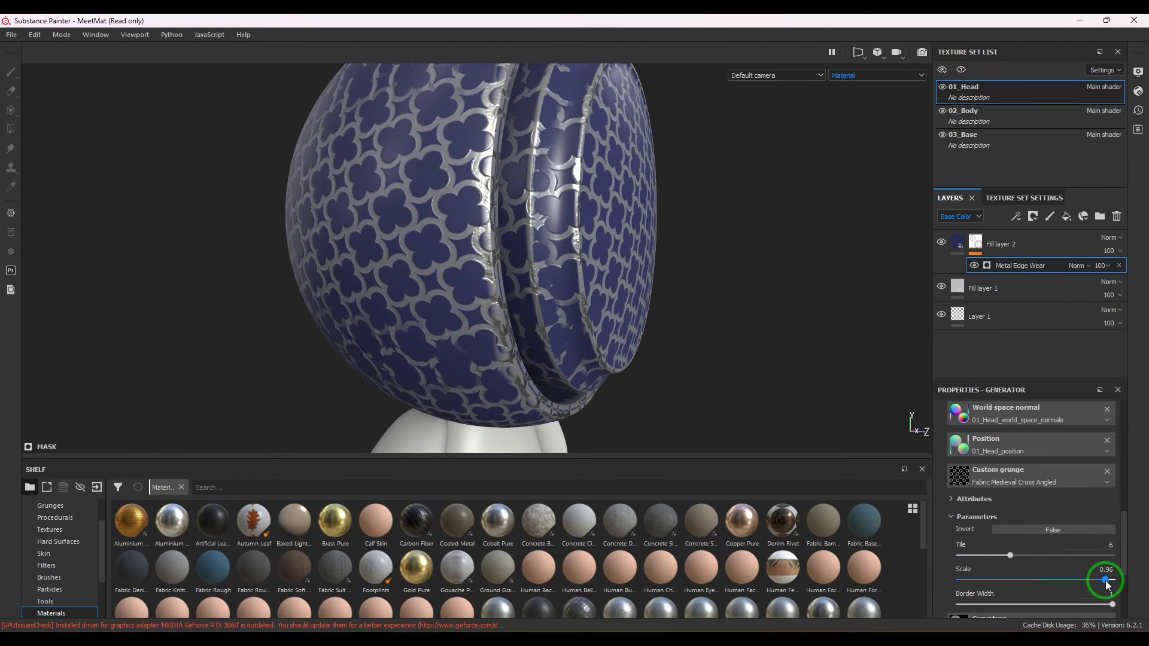
Set Use Custom Grunge back to False and raise the generator's Edges Smoothness to 9.75, inspecting the worn rims up close
scroll(1026, 576, up, 3)
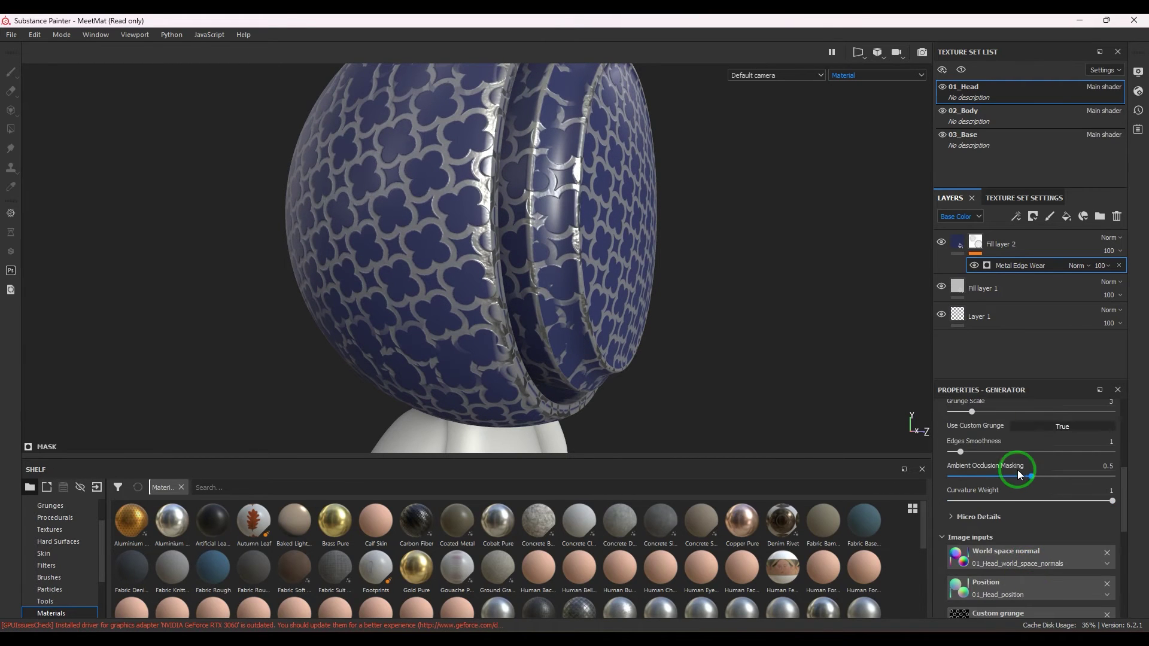
scroll(1036, 502, up, 1)
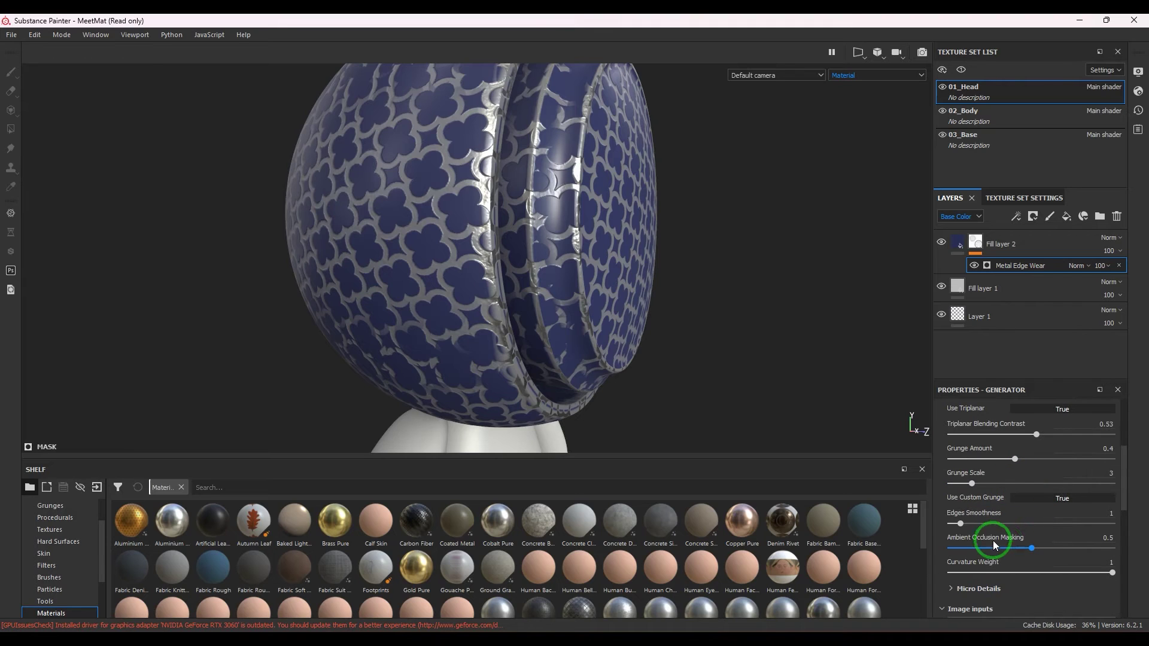
drag(962, 527, 1005, 532)
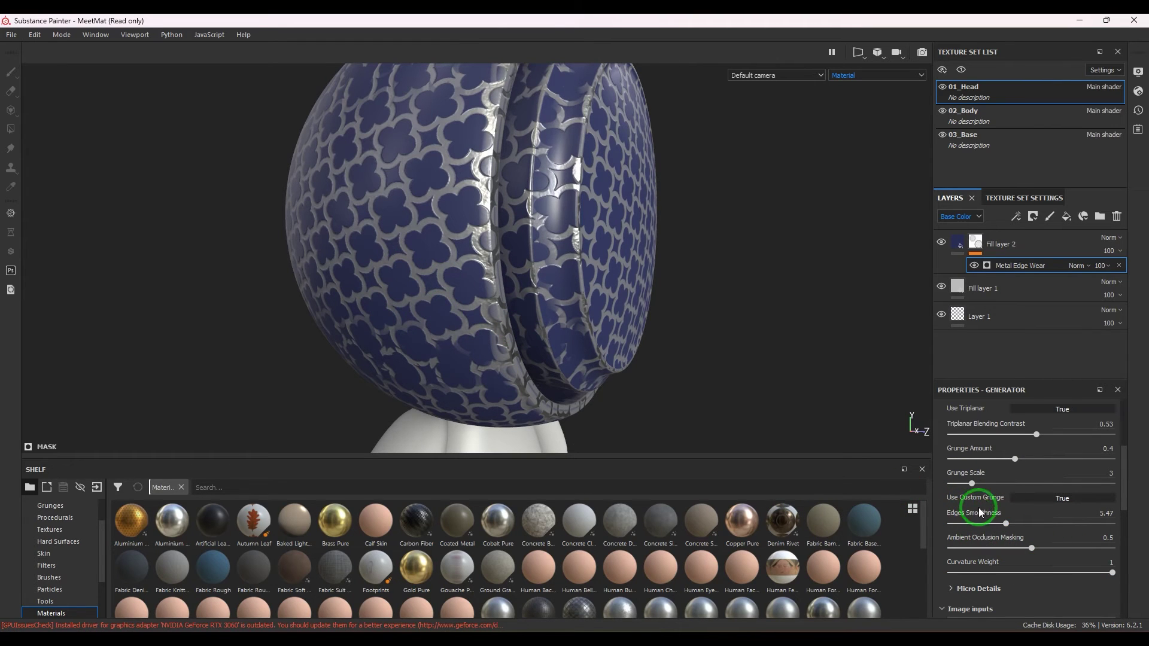
click(1077, 498)
click(1006, 524)
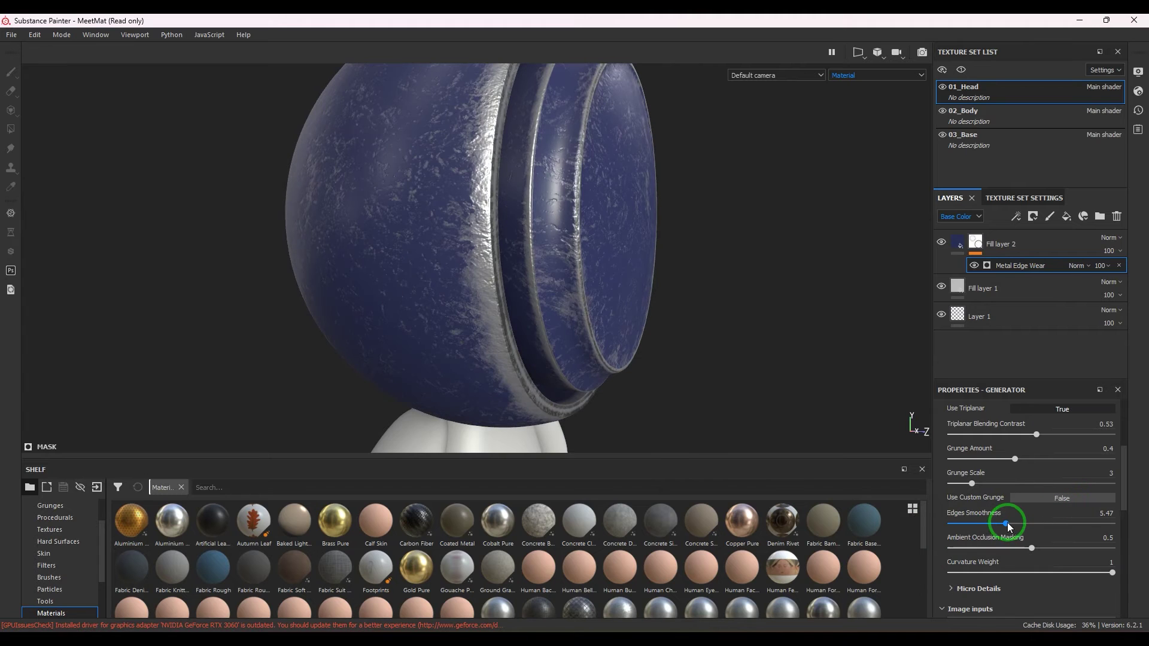
drag(985, 526, 1047, 534)
alt+drag(616, 296, 469, 211)
scroll(491, 216, up, 2)
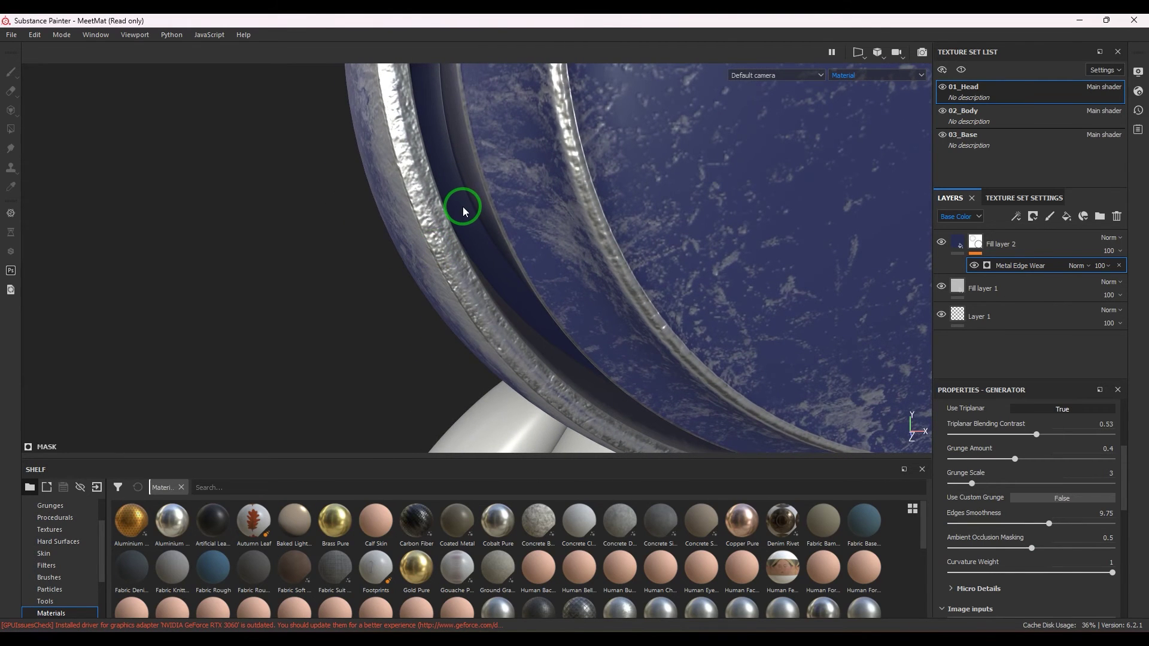
key(f)
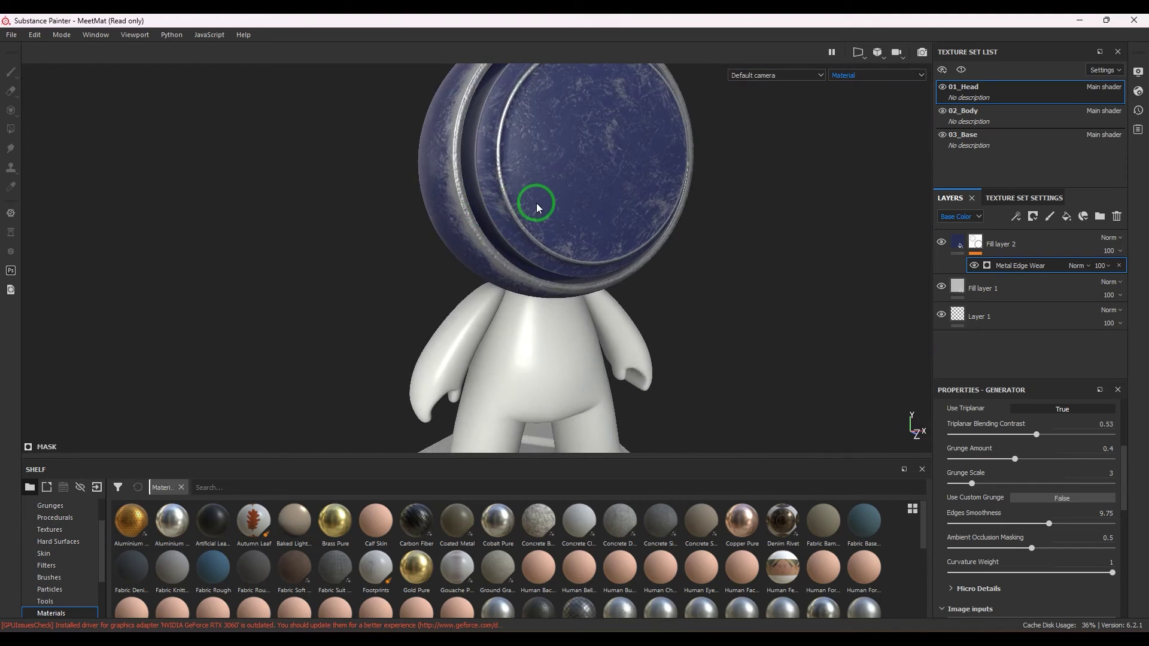
scroll(545, 289, up, 3)
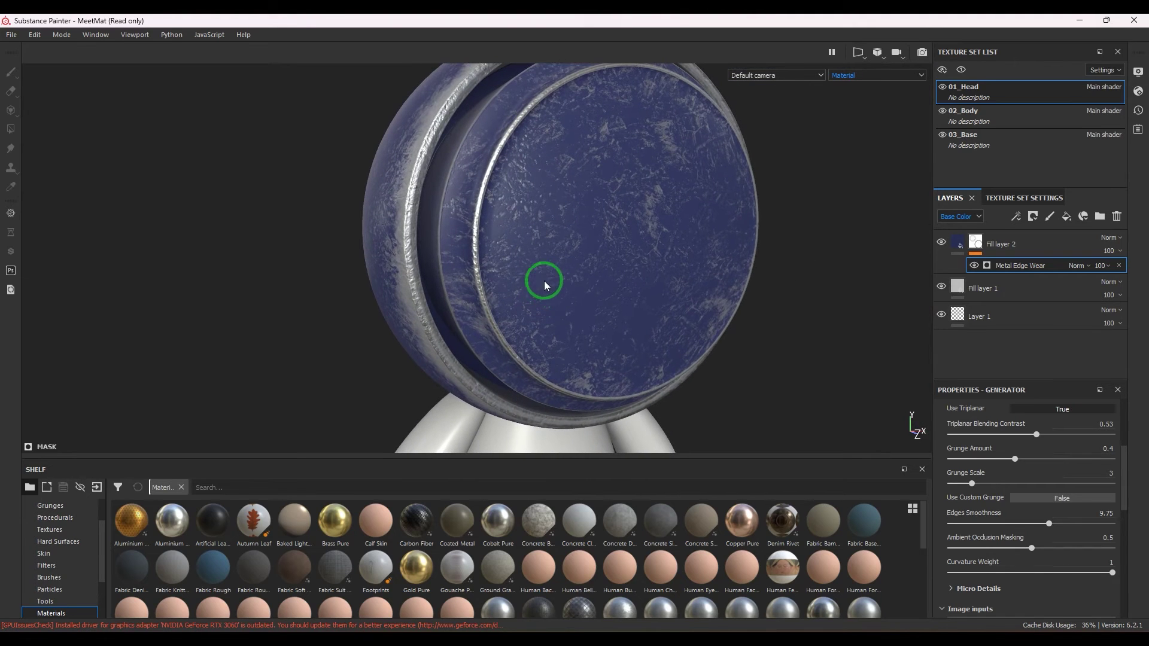
Display the Ambient occlusion mesh map to examine the model's crevices, and return the viewport to the Material view
click(877, 76)
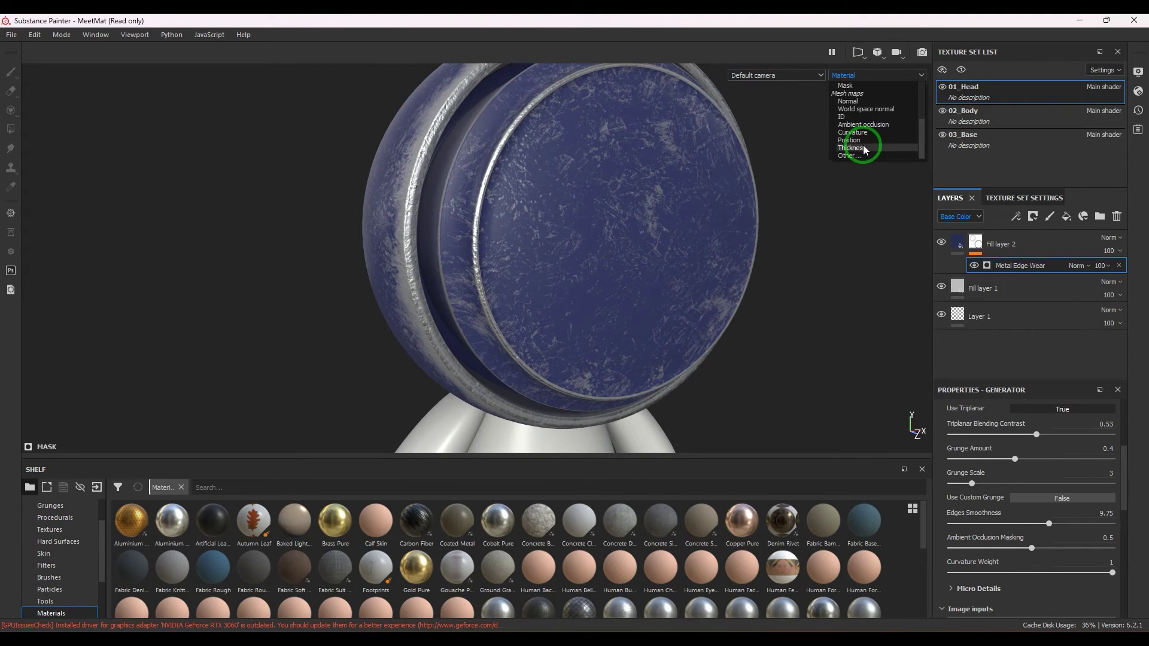
click(862, 125)
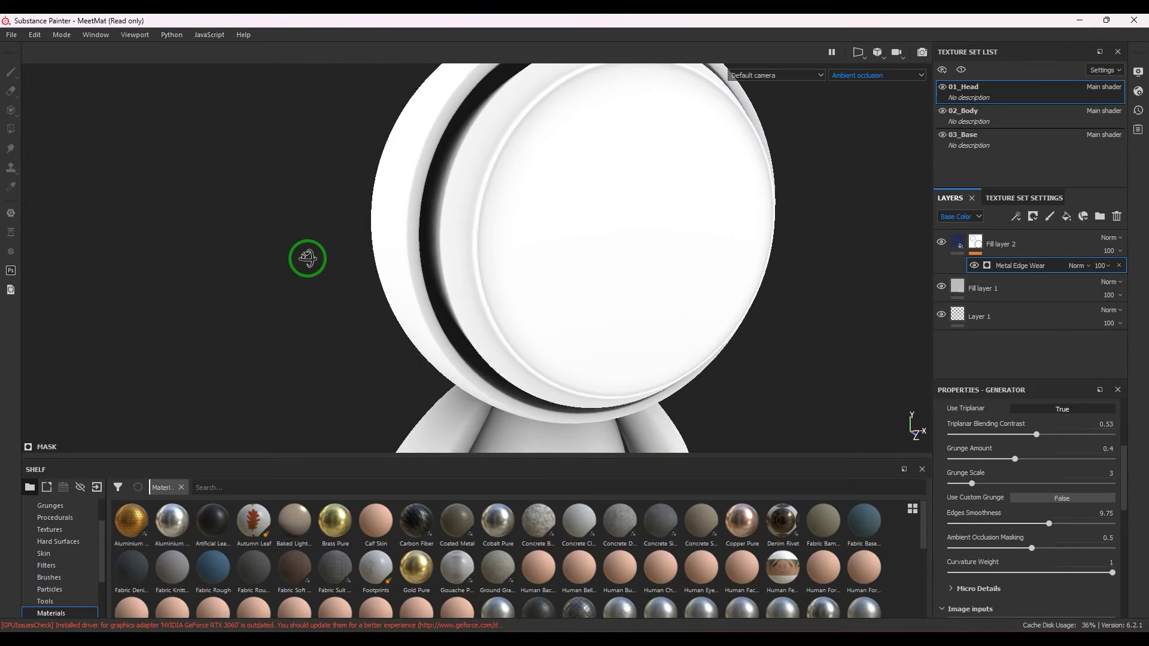
alt+drag(307, 259, 643, 24)
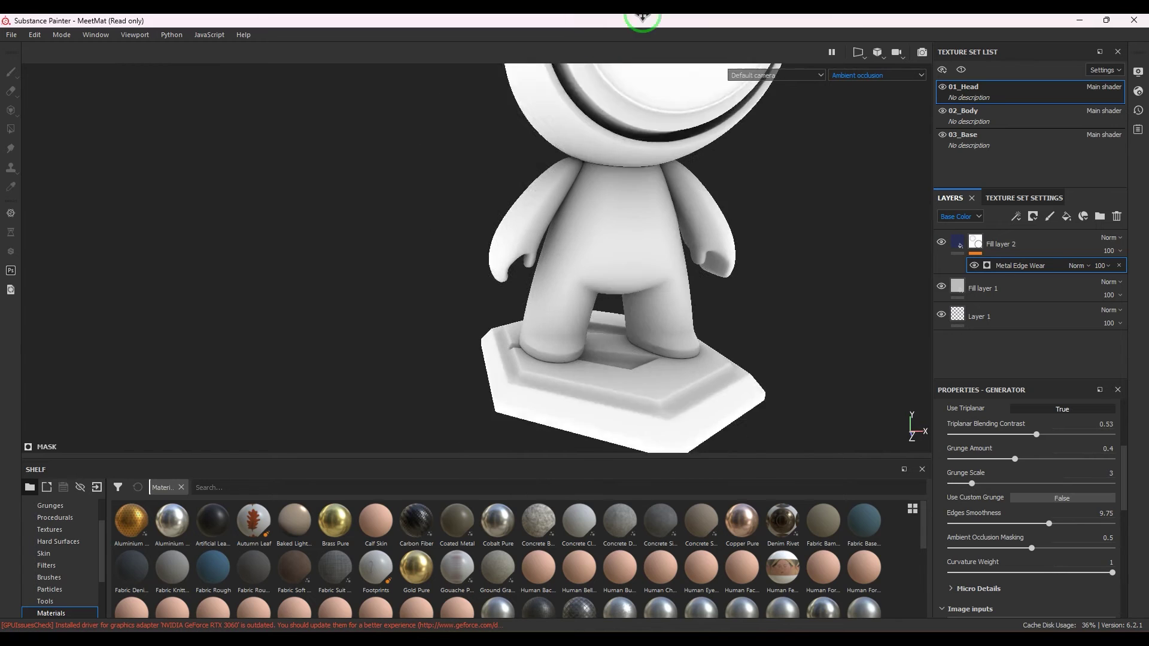
alt+drag(605, 313, 608, 246)
click(846, 76)
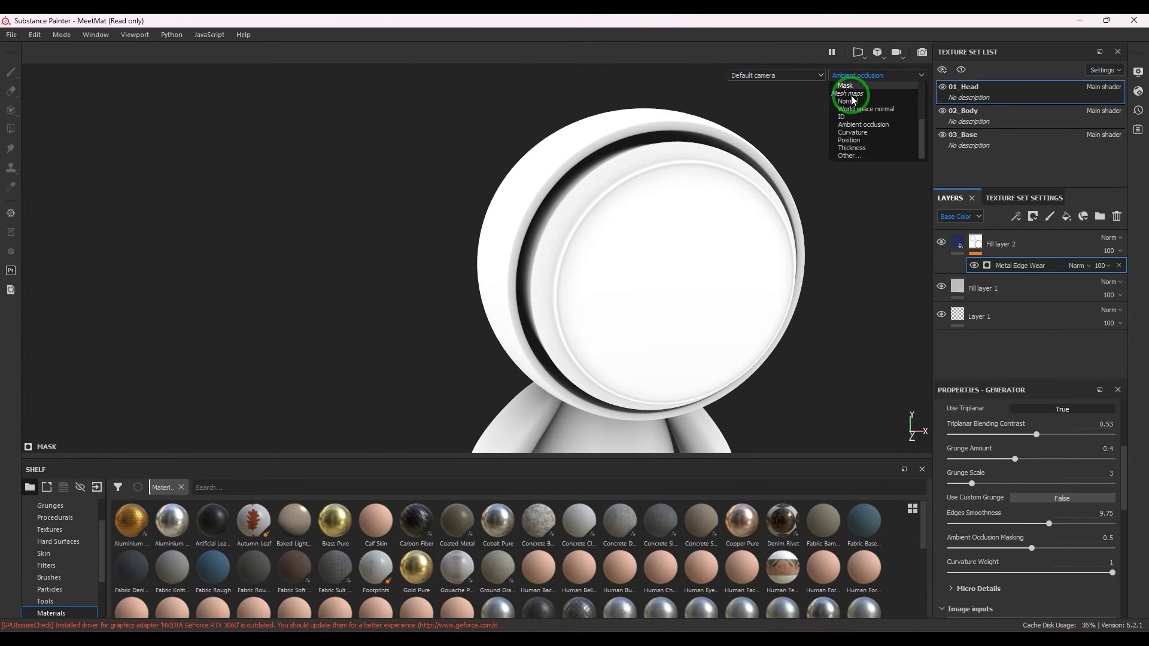
click(845, 86)
alt+drag(702, 225, 595, 251)
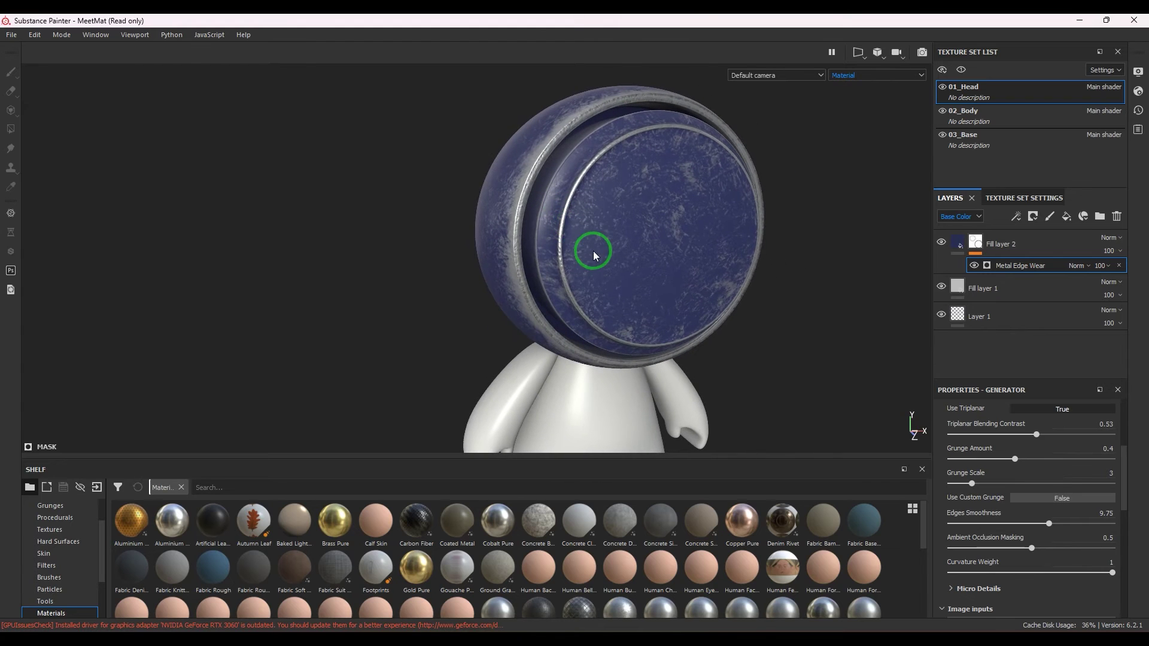
Set the generator's Ambient Occlusion Masking to 0.68 and its Curvature Weight to 1
drag(1047, 542, 1080, 554)
scroll(605, 287, up, 4)
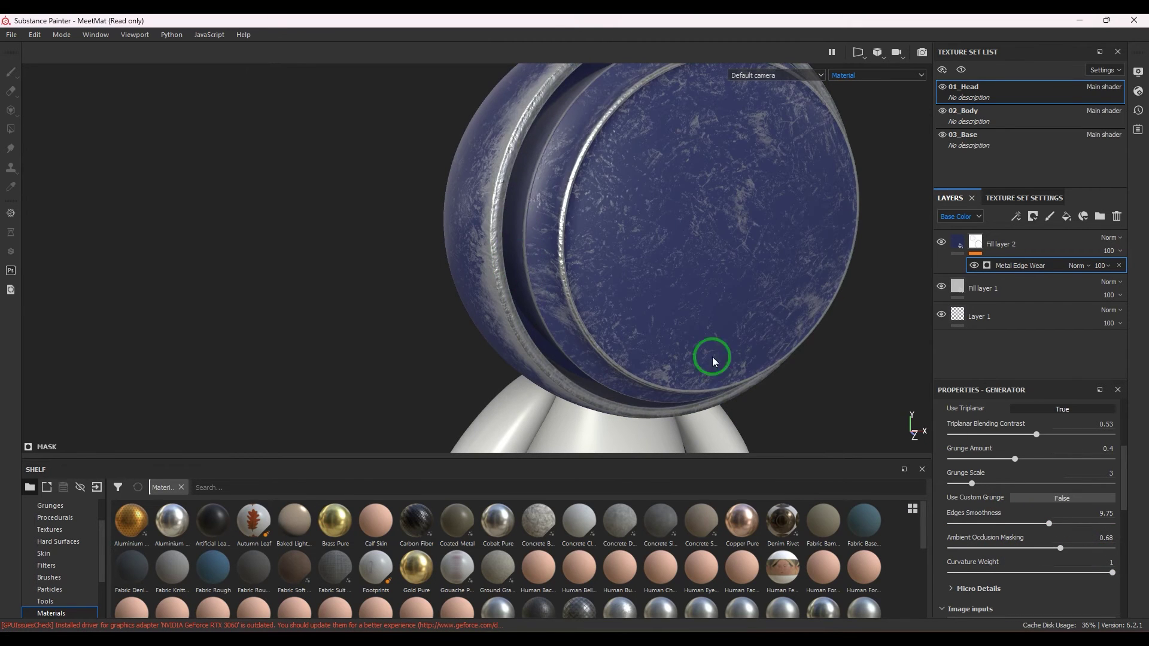
click(1060, 548)
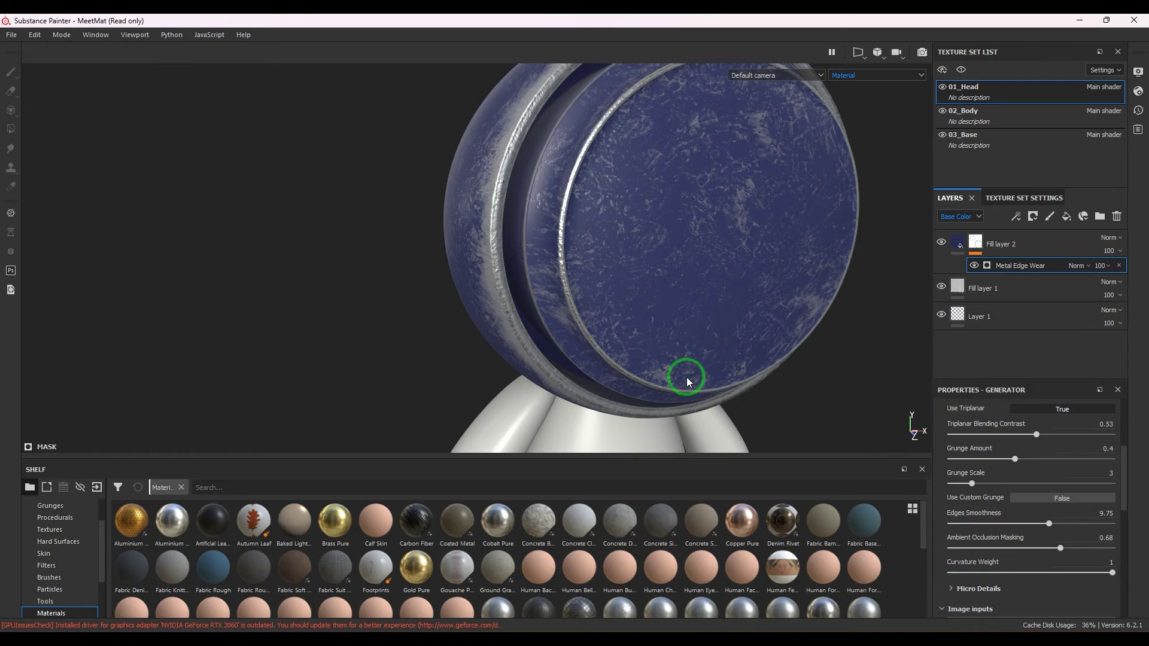
alt+drag(683, 377, 748, 356)
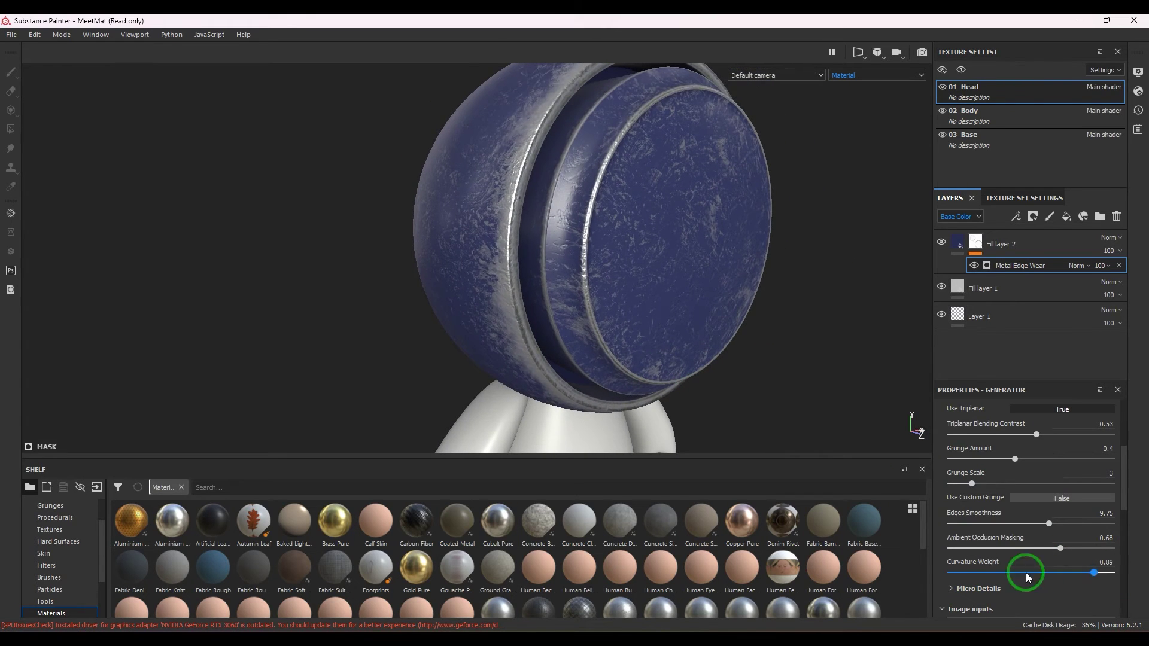
drag(1026, 572, 1118, 559)
Expand the generator's Micro Details, set Micro Height to True and leave Micro Normal at False
scroll(1046, 555, down, 3)
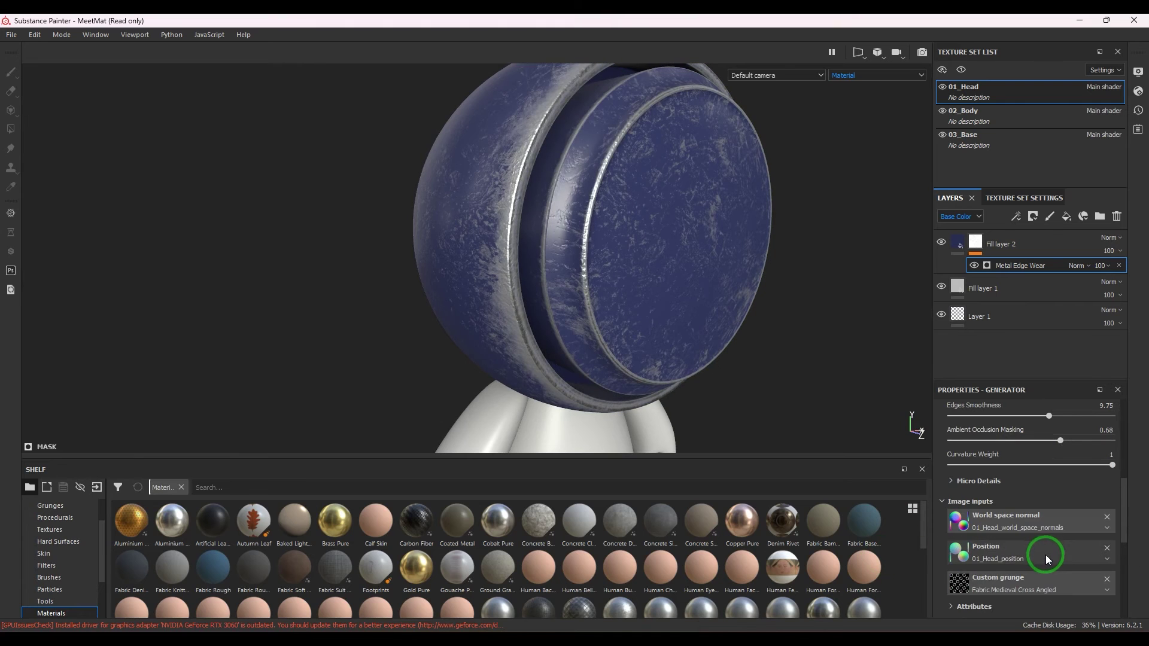
click(977, 484)
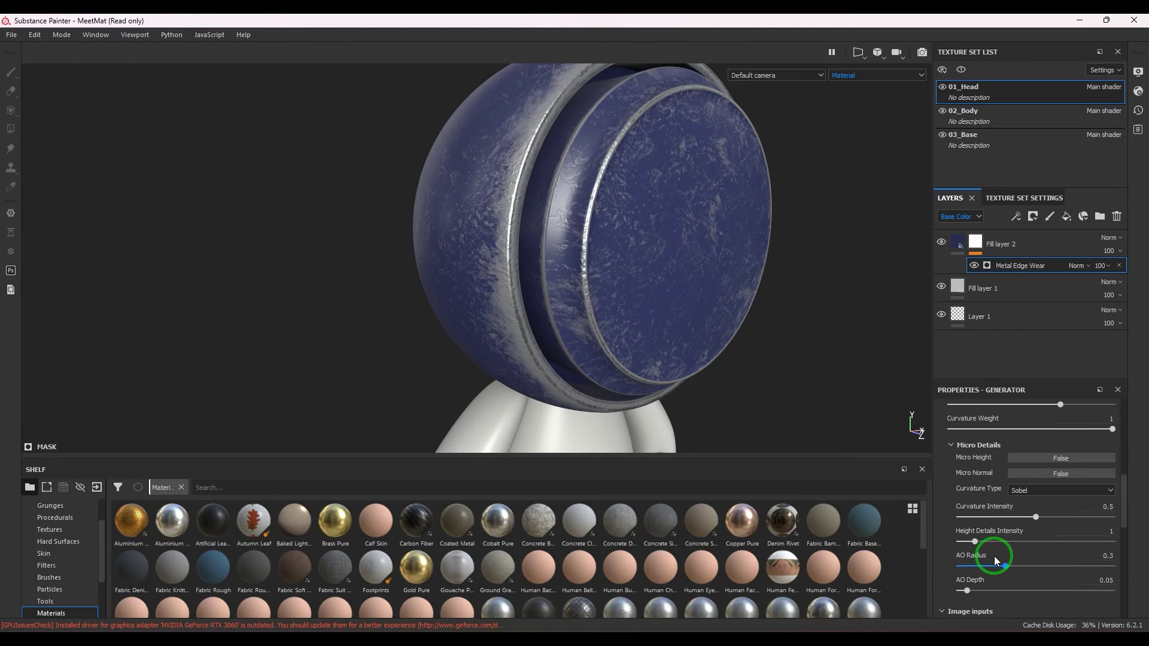
mouse_move(546, 352)
alt+mouse_down()
mouse_move(672, 311)
mouse_move(551, 335)
alt+mouse_up()
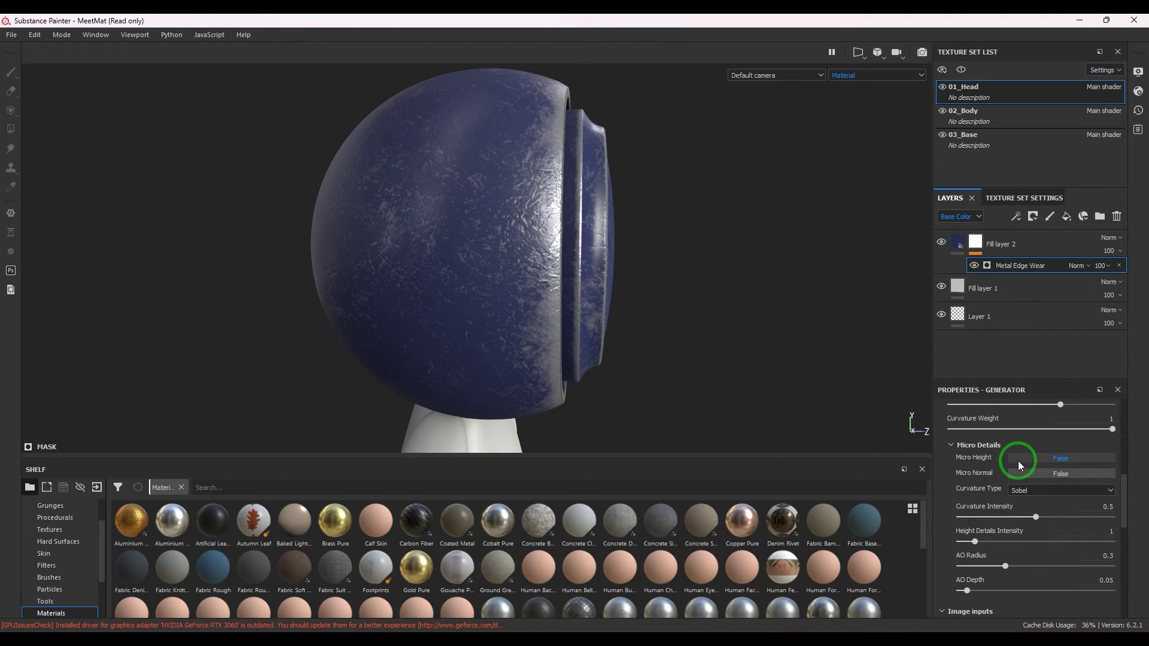
click(1029, 479)
click(1046, 460)
click(1051, 475)
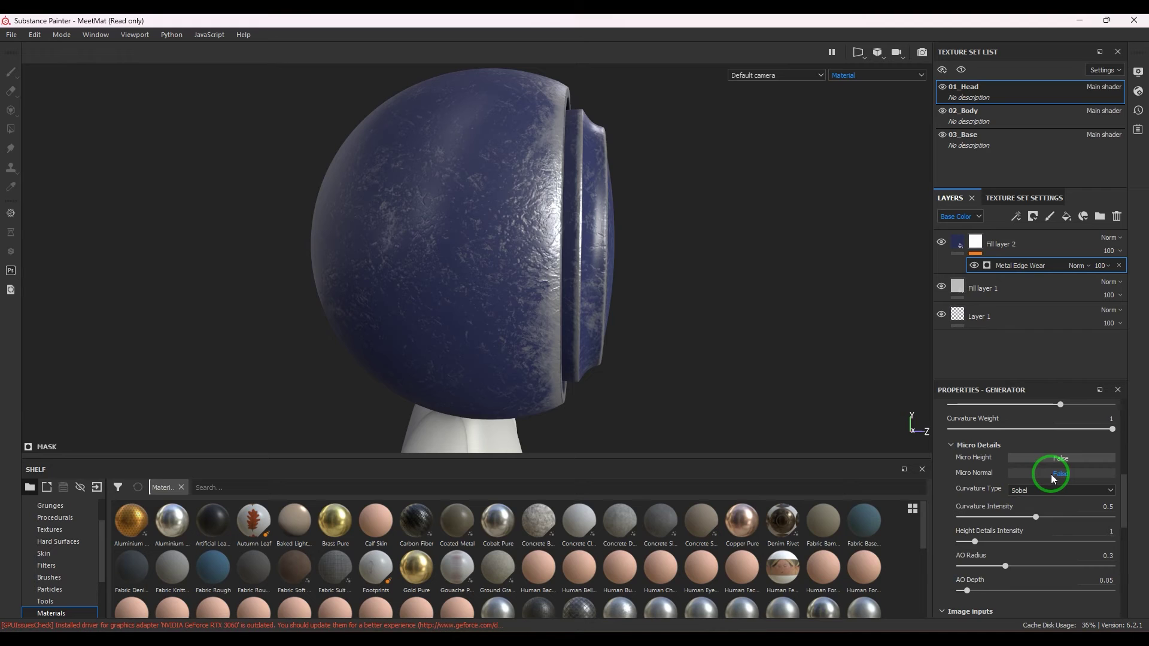
click(1052, 462)
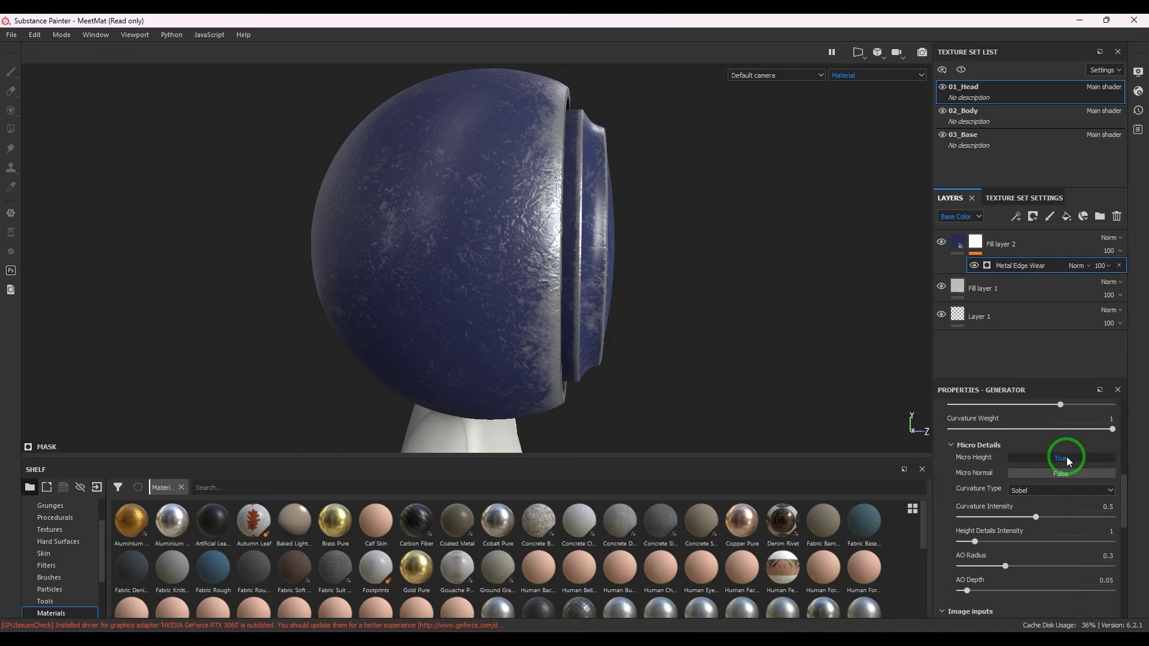
Assign the Fabric Circular G pattern to the generator's Micro Height image input
scroll(1075, 561, down, 3)
scroll(1075, 554, down, 9)
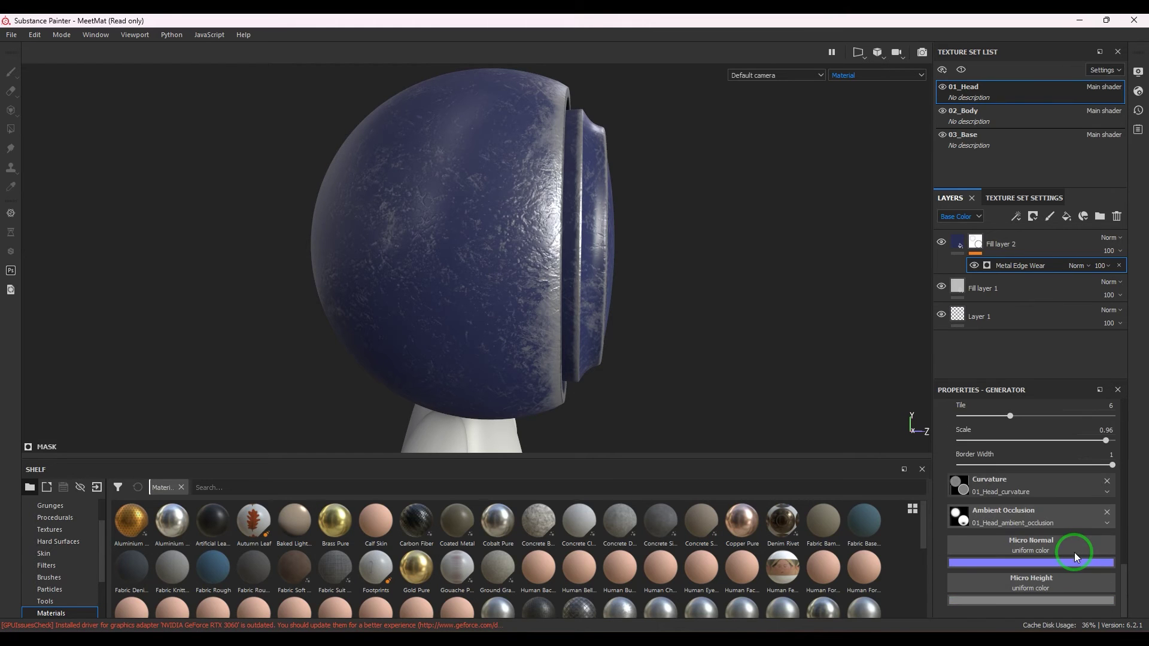
click(1032, 582)
scroll(1054, 537, down, 10)
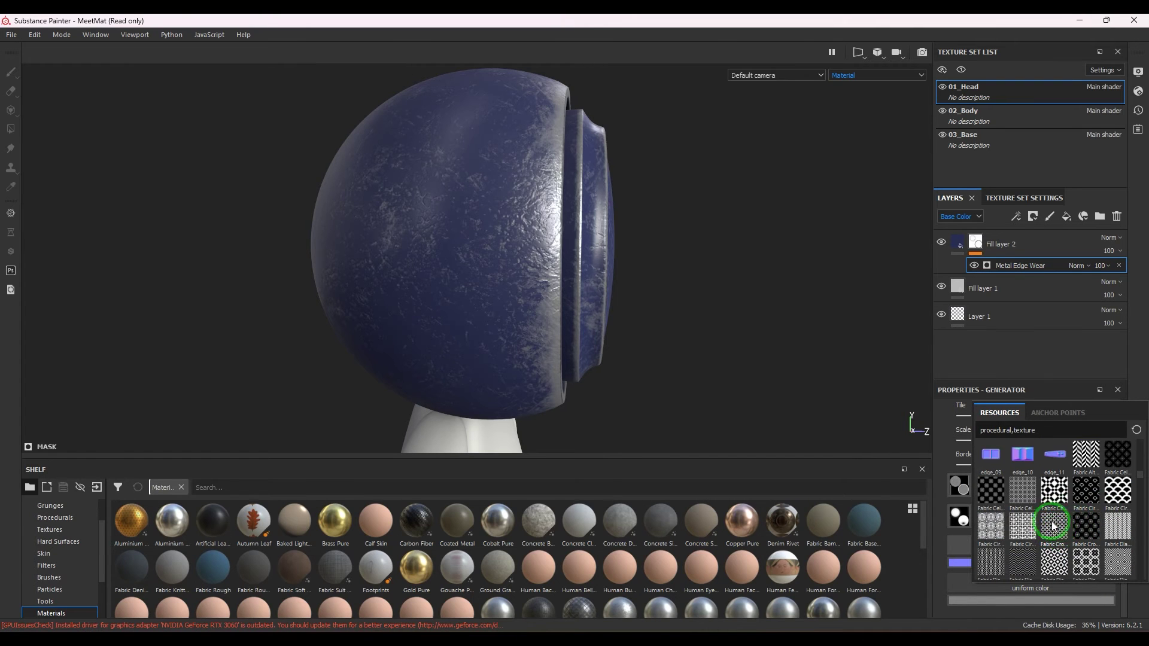
click(1024, 527)
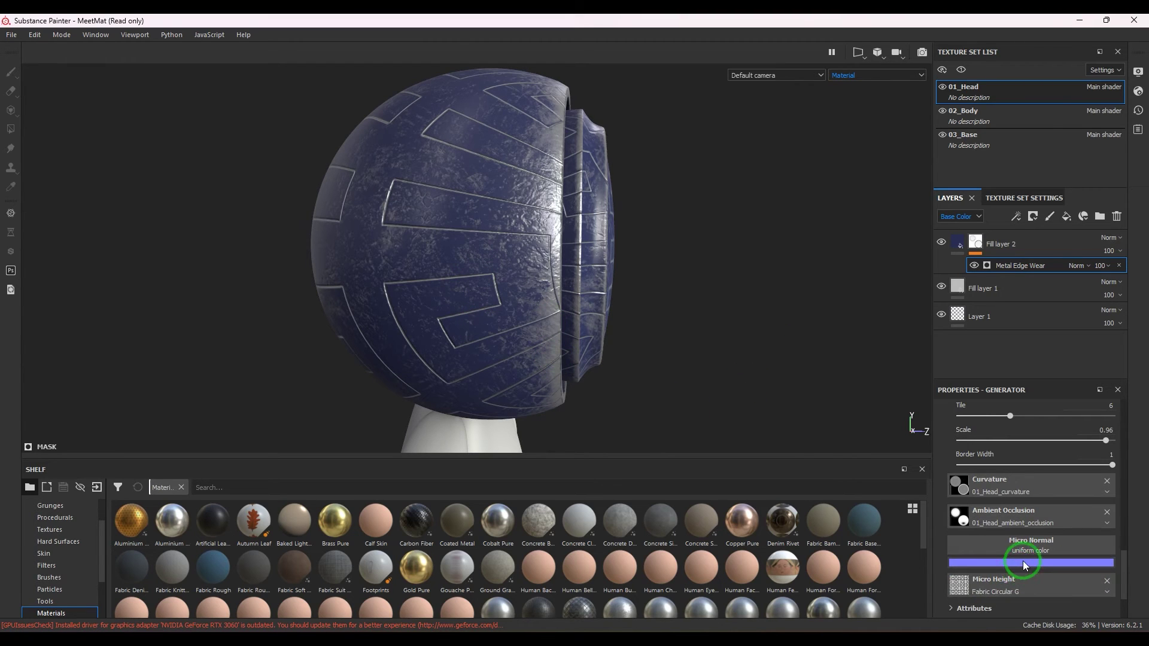
Set the Micro Height pattern's Tile to 12 and its Rotate By 45 Degrees option to True
scroll(1023, 561, up, 1)
scroll(1025, 563, up, 1)
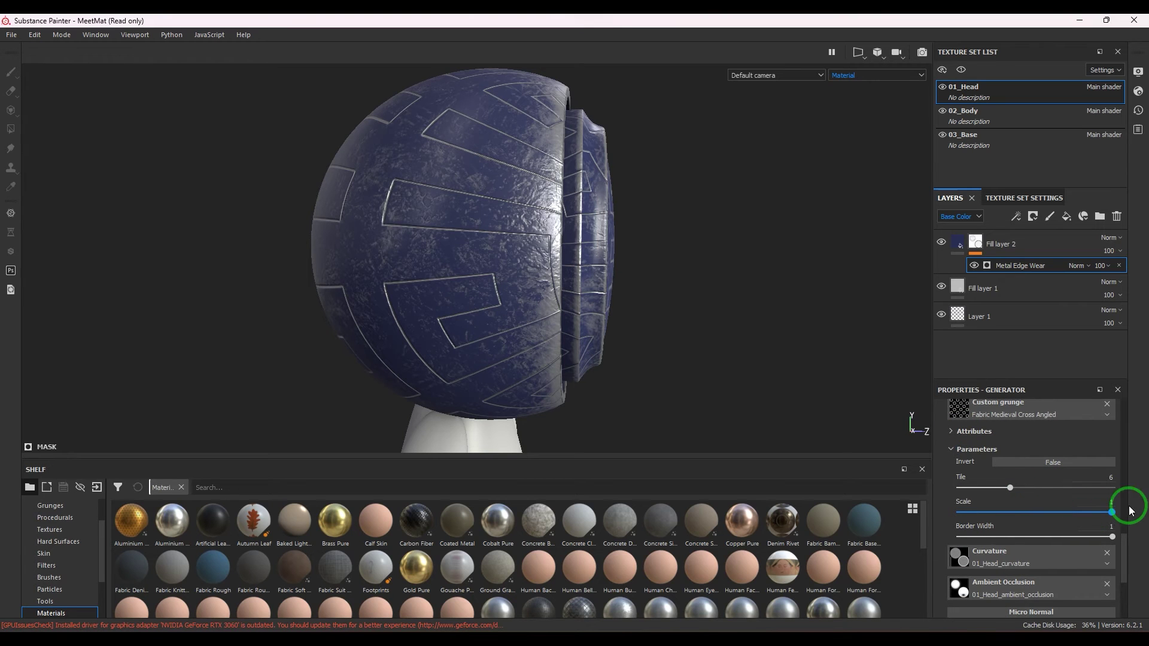
scroll(1001, 525, down, 4)
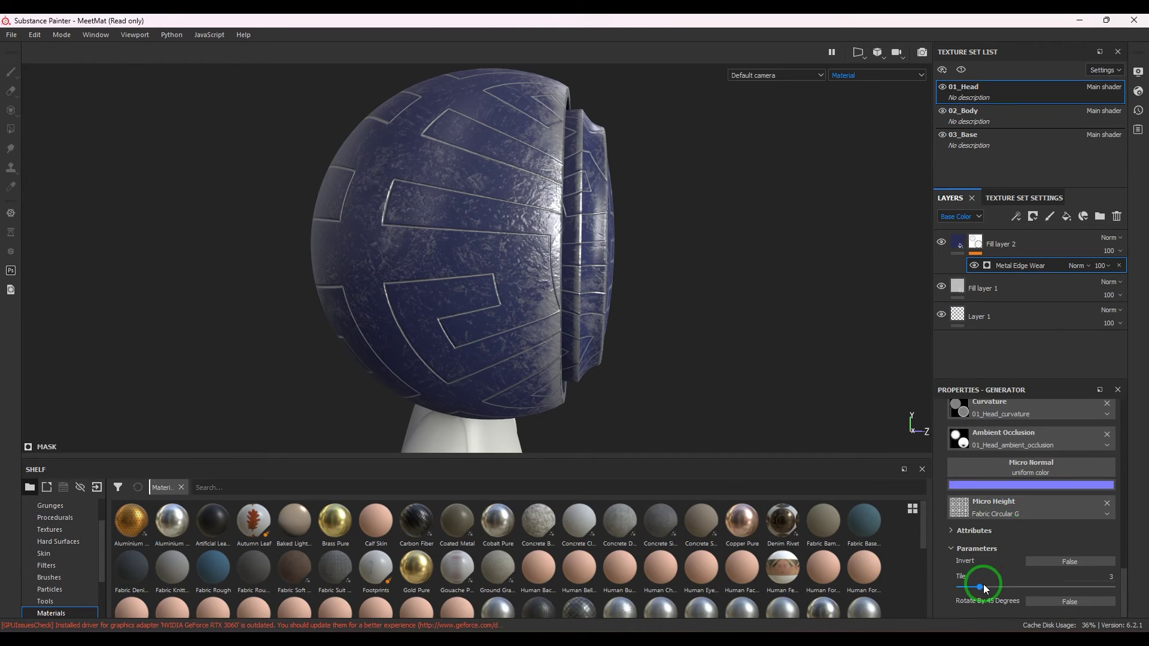
drag(982, 586, 1084, 603)
click(1082, 602)
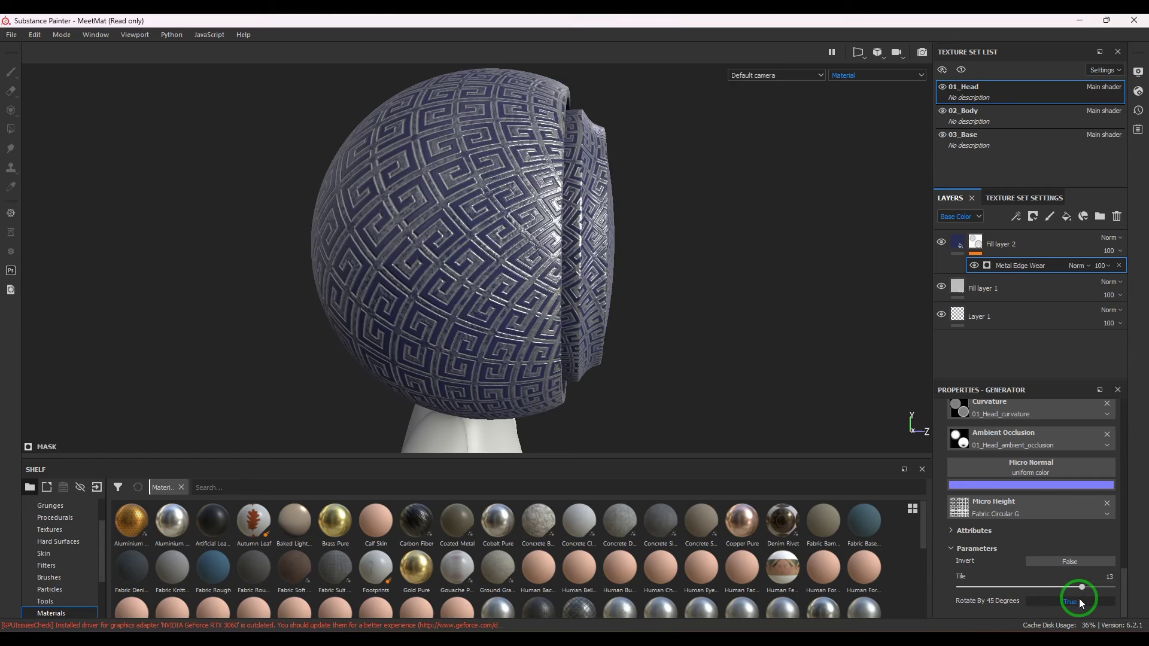
click(1082, 602)
click(1082, 602)
mouse_move(1083, 589)
mouse_down()
mouse_move(1053, 592)
mouse_move(1081, 593)
mouse_up()
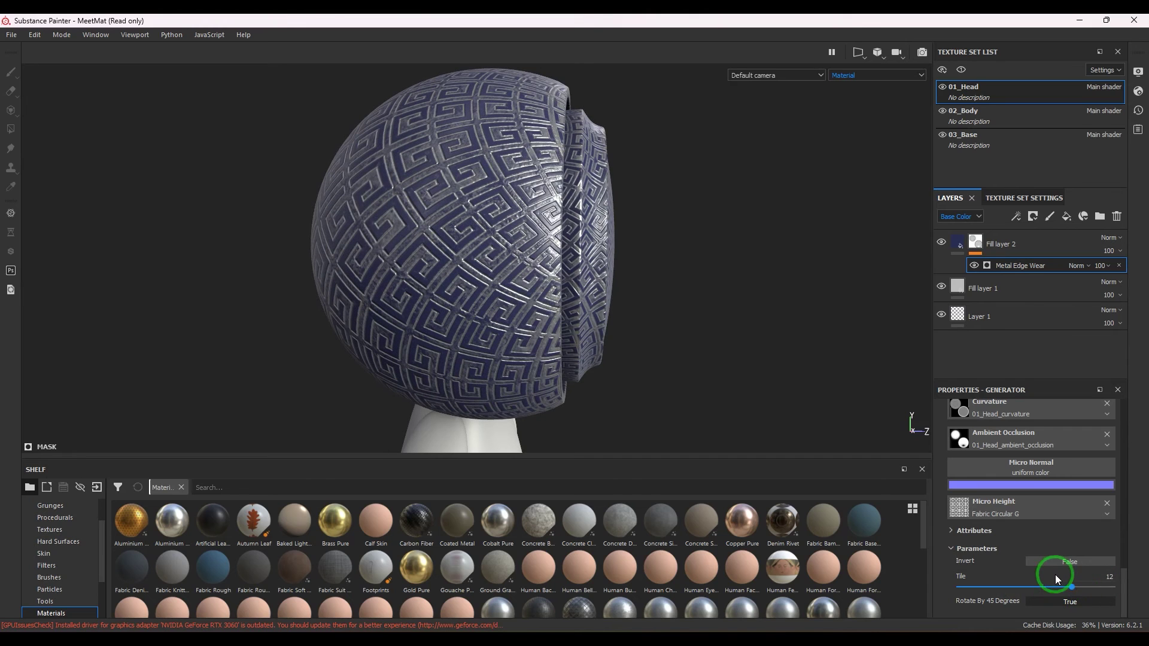
Try the Standard, Sobel and Smooth options for Curvature Type in the generator's Micro Details
scroll(1048, 569, up, 2)
scroll(1047, 565, up, 1)
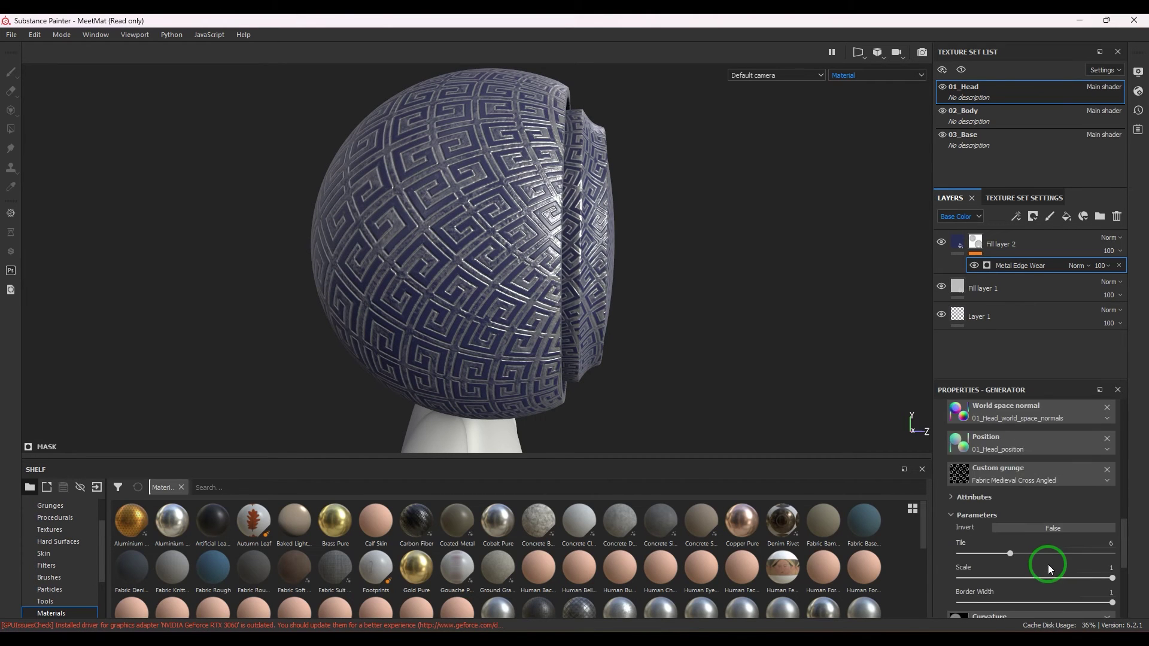
scroll(1048, 565, up, 3)
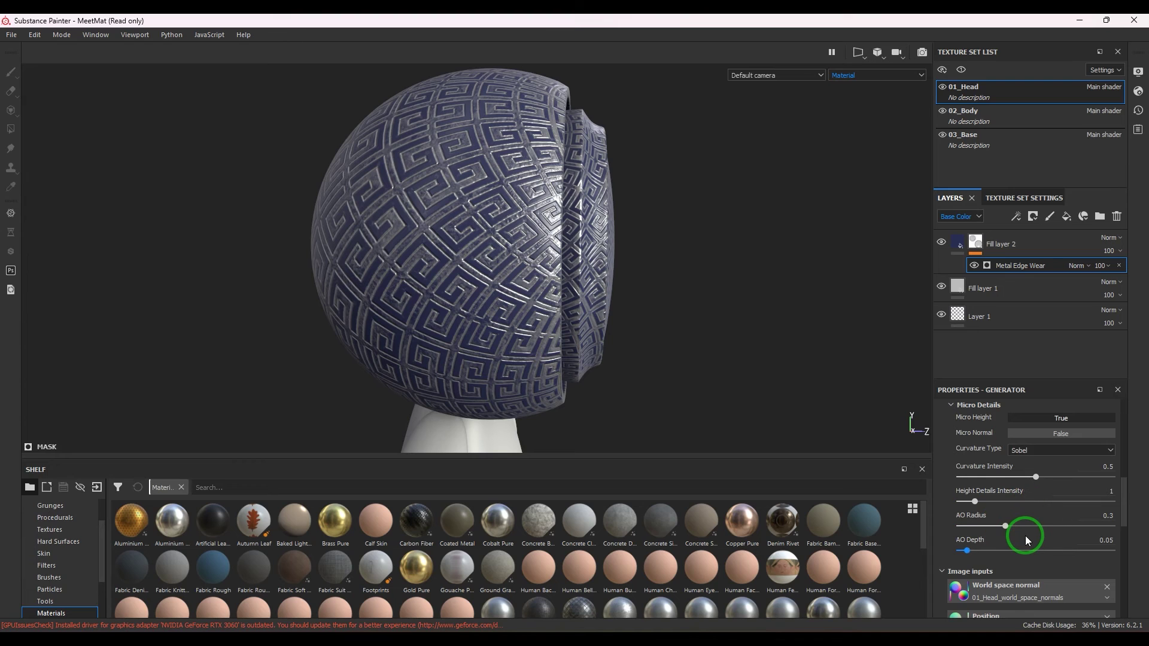
click(1041, 450)
click(1038, 460)
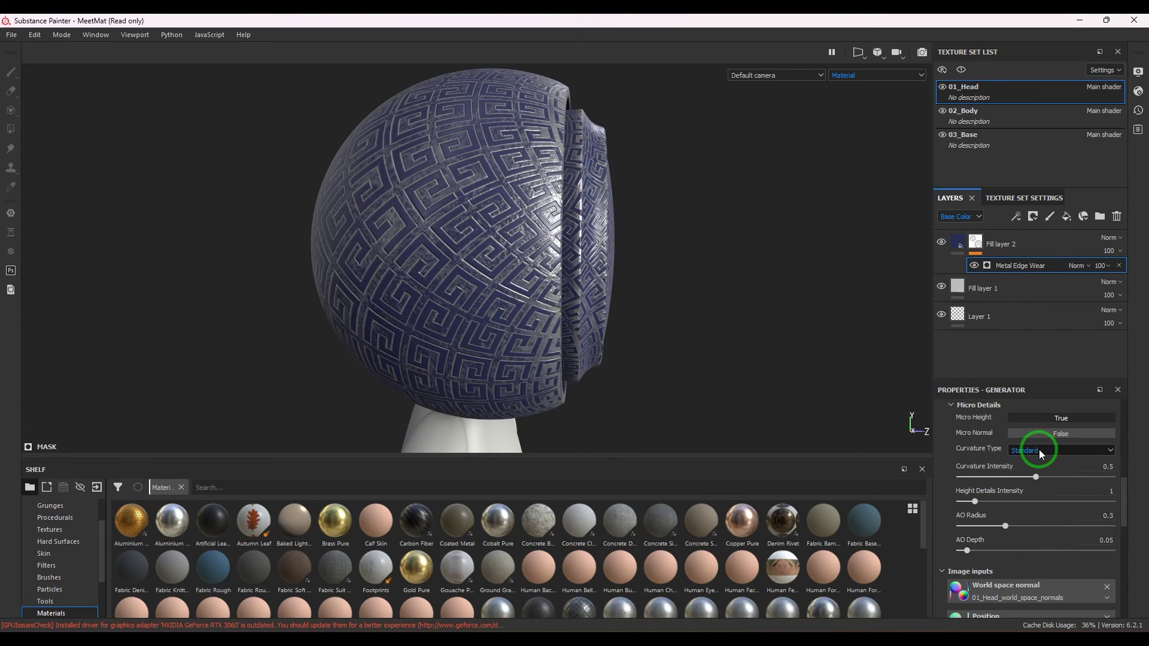
click(1039, 451)
click(1039, 467)
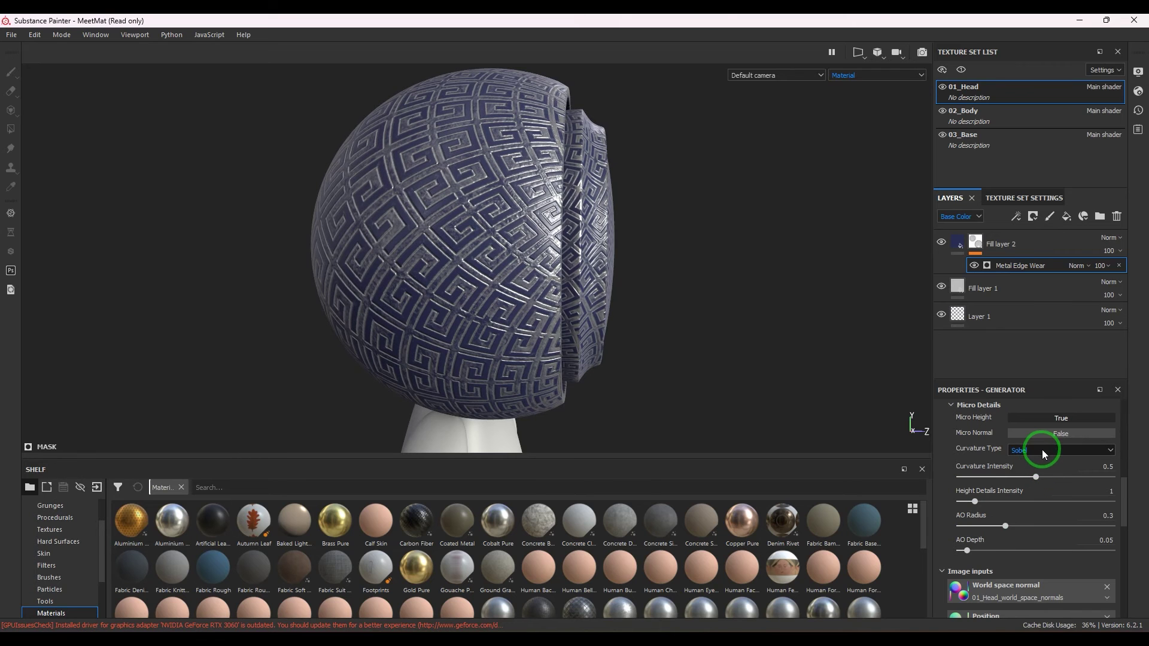
click(1042, 452)
click(1040, 474)
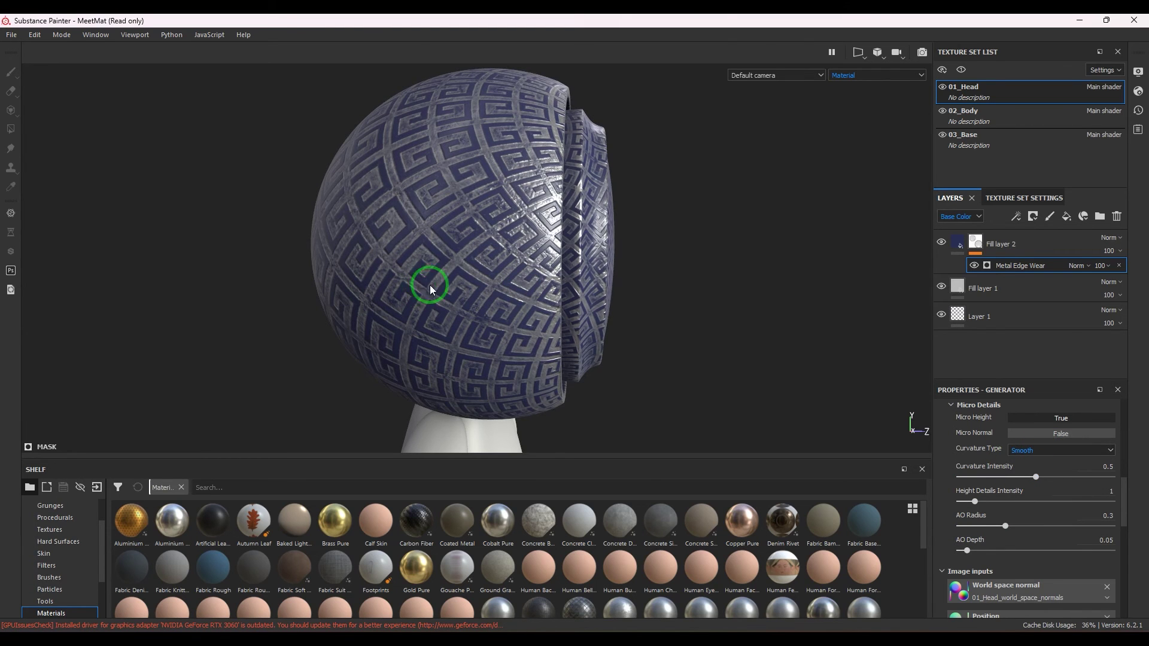
Compare Sobel and Standard curvature on the pattern up close, and set the Curvature Type back to Sobel
scroll(459, 255, up, 5)
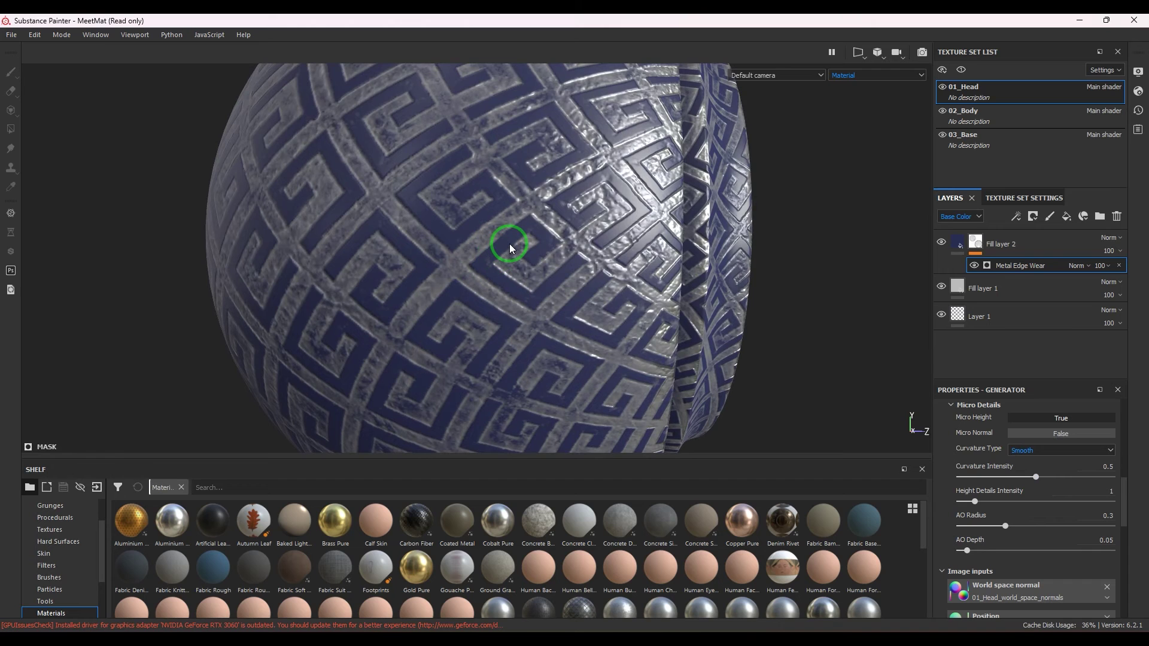
click(1051, 449)
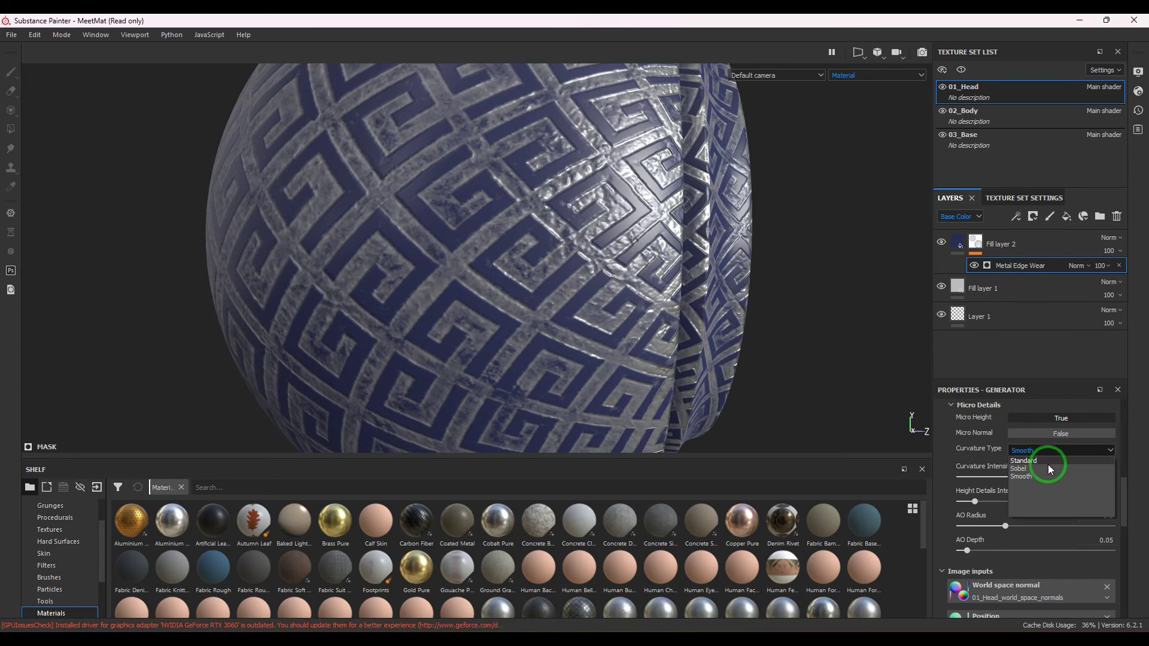
click(1048, 468)
click(1040, 450)
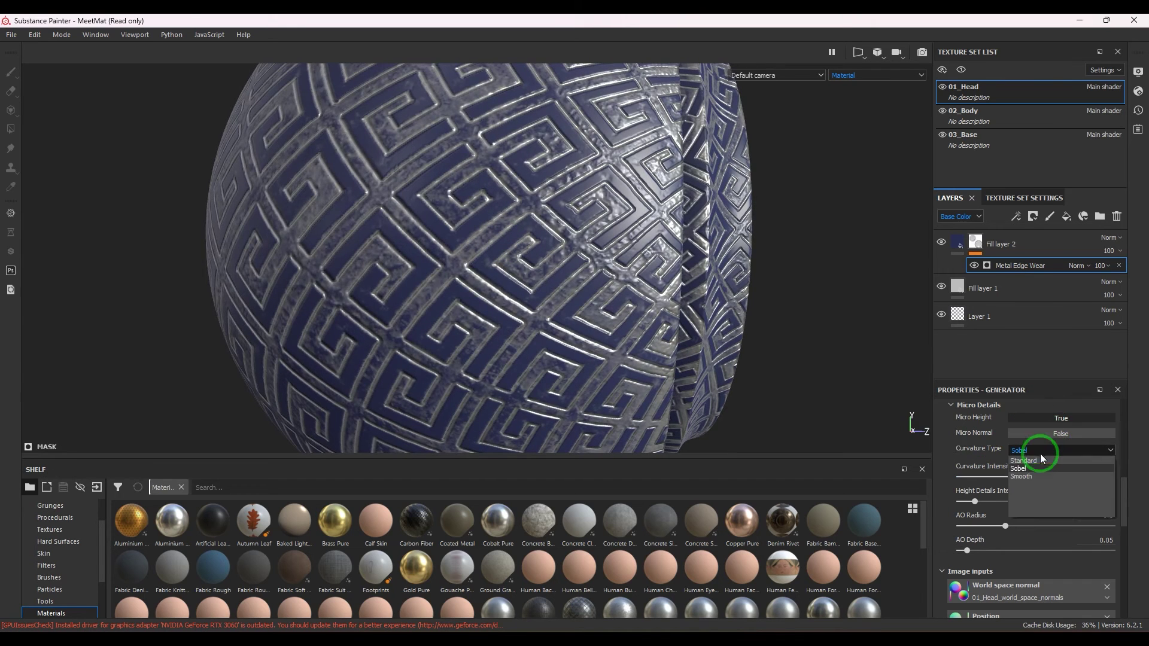
click(1040, 458)
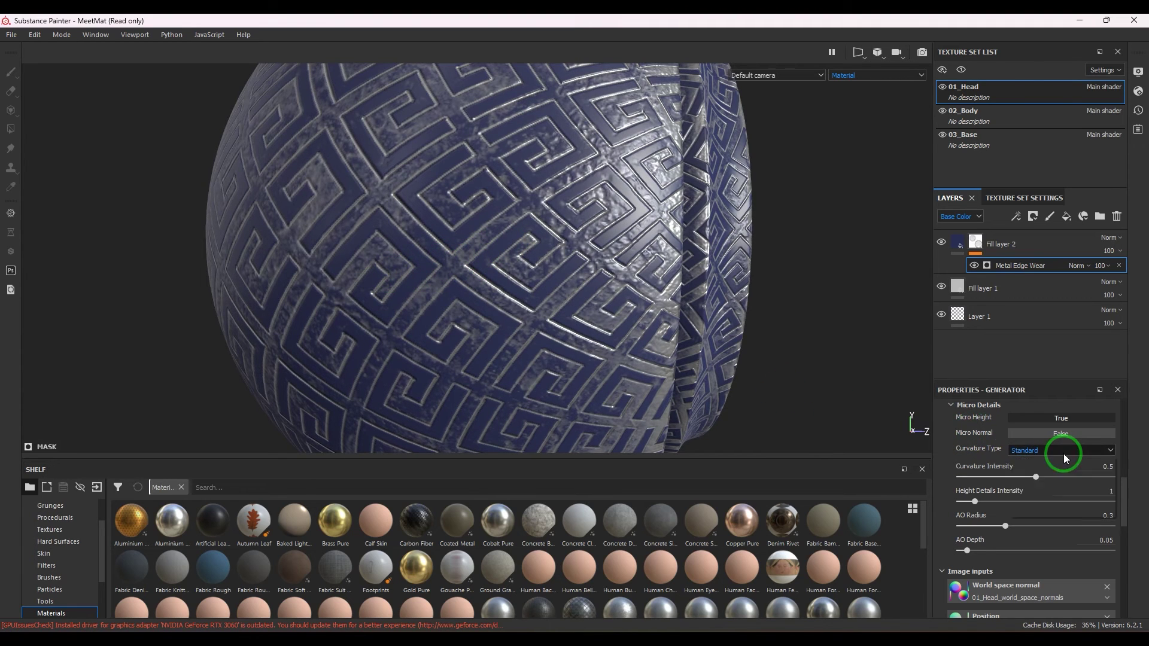
click(1064, 453)
click(1058, 469)
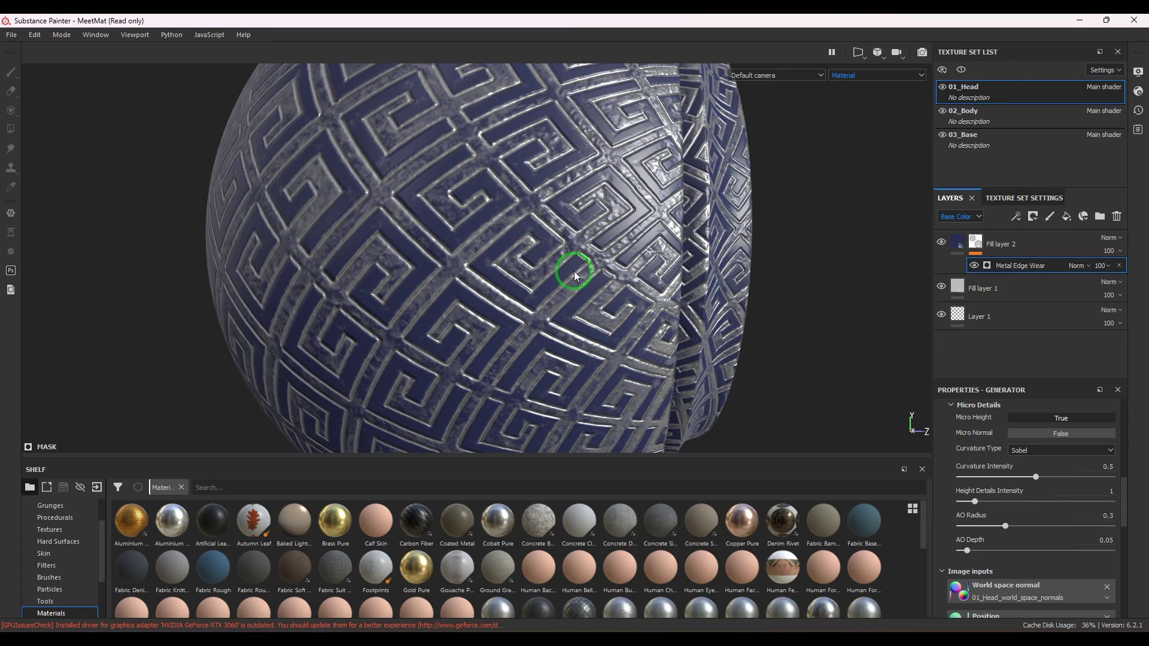
scroll(502, 279, up, 2)
scroll(502, 279, down, 3)
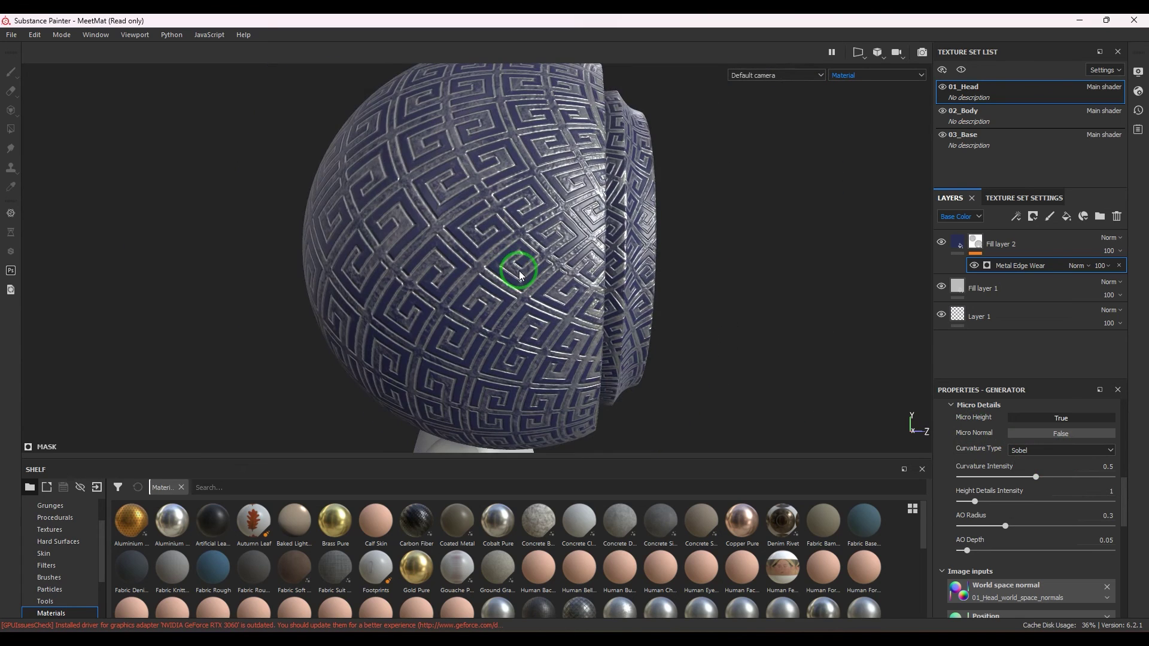
In Micro Details, set Curvature Intensity to 0.05, Height Details Intensity to 0.24, AO Radius to 0.15 and AO Depth to 0.24
mouse_move(1036, 475)
mouse_down()
mouse_move(964, 476)
mouse_move(1124, 480)
mouse_move(967, 489)
mouse_up()
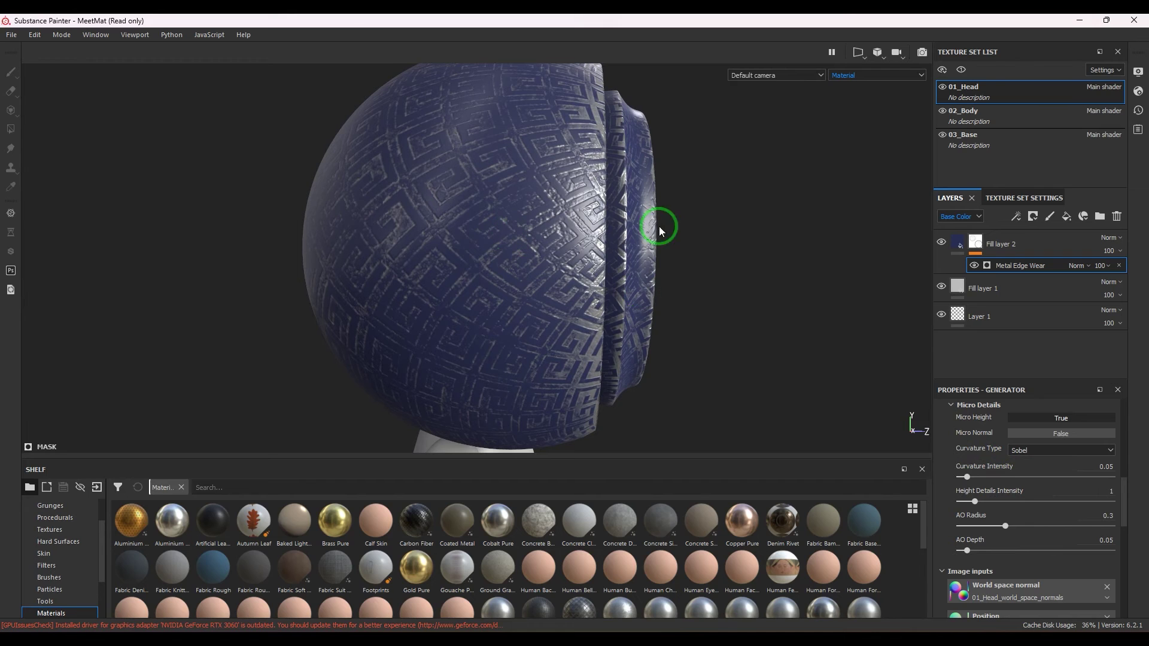
mouse_move(975, 502)
mouse_down()
mouse_move(1123, 506)
mouse_move(903, 497)
mouse_move(1120, 503)
mouse_move(930, 512)
mouse_move(1031, 505)
mouse_move(963, 519)
mouse_up()
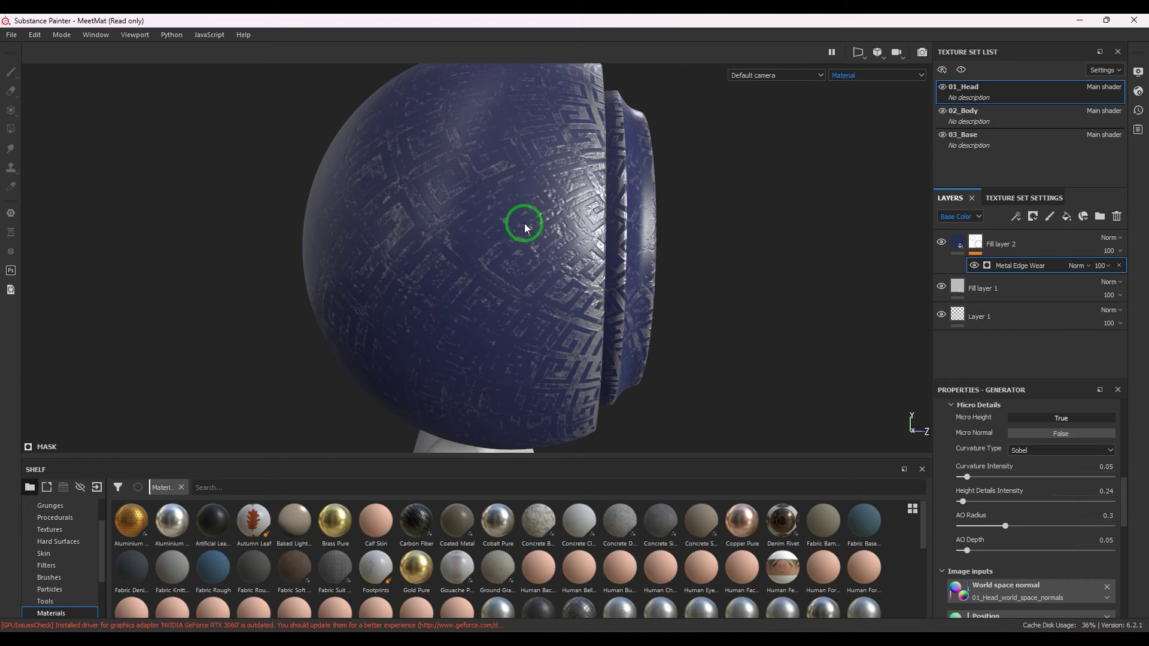
mouse_move(997, 526)
mouse_down()
mouse_move(954, 526)
mouse_move(1040, 530)
mouse_move(987, 528)
mouse_up()
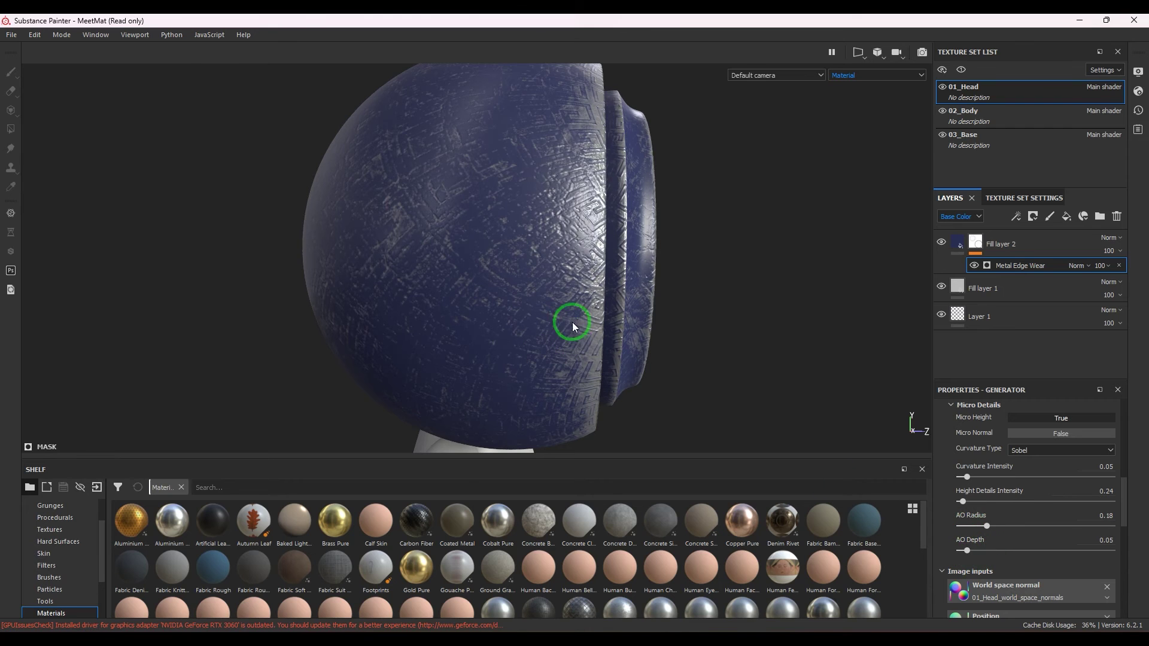
alt+drag(657, 329, 587, 303)
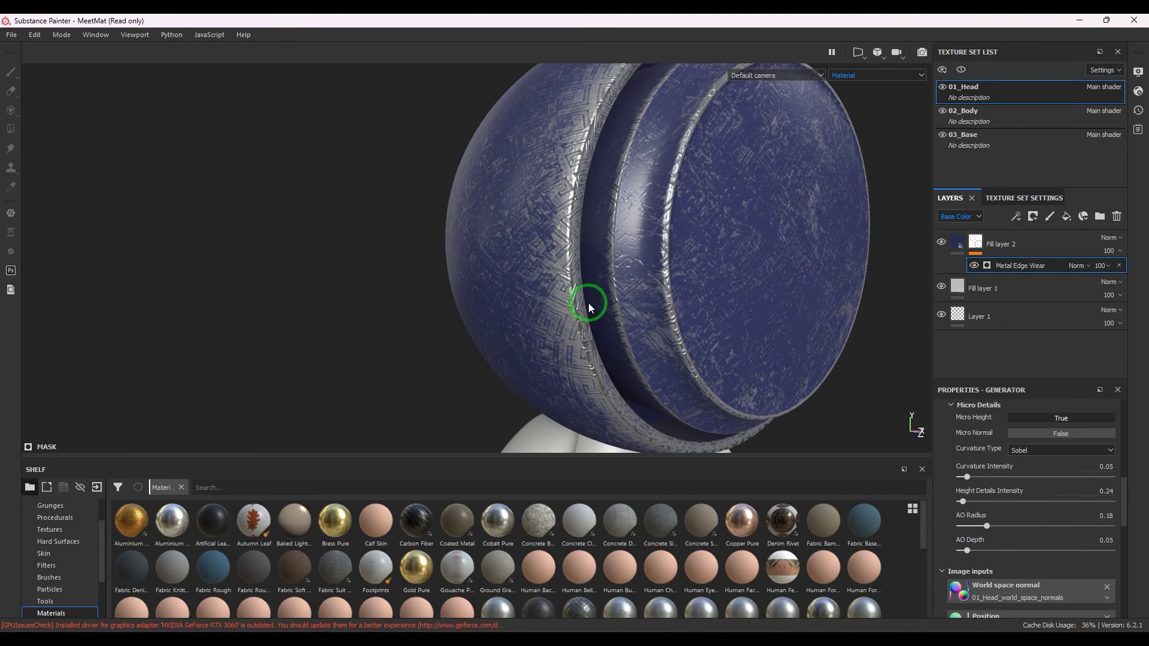
mouse_move(975, 533)
mouse_down()
mouse_move(1018, 550)
mouse_move(940, 537)
mouse_move(989, 539)
mouse_move(955, 524)
mouse_move(994, 525)
mouse_move(981, 526)
mouse_up()
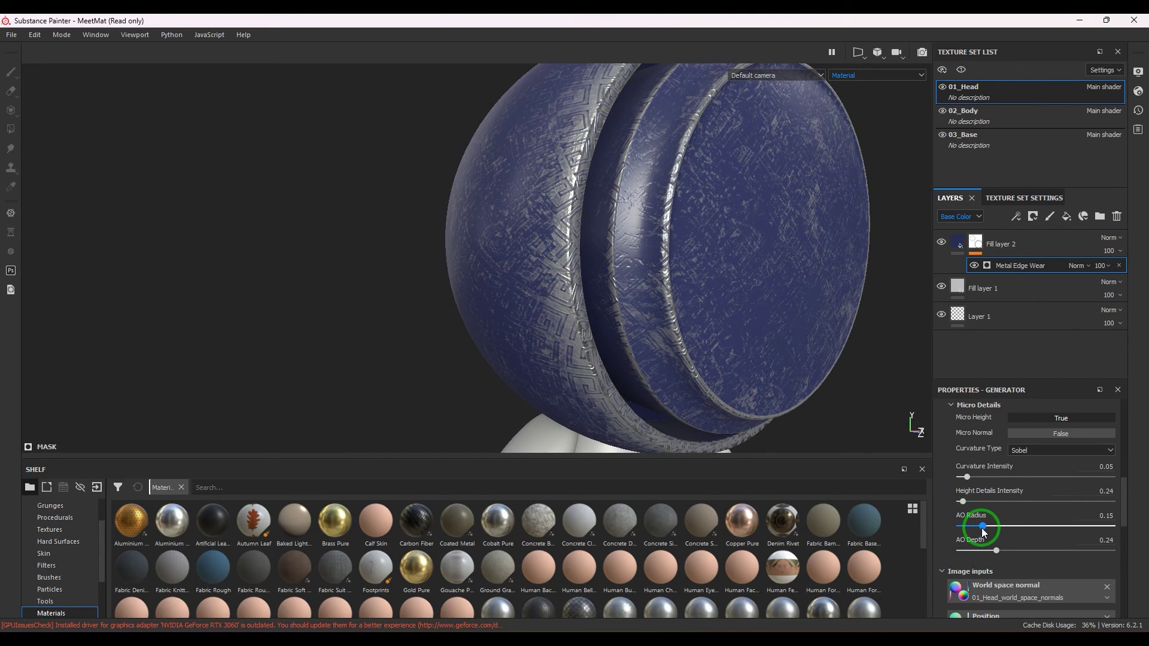
alt+drag(594, 274, 701, 275)
Replace the pattern in the Micro Height image input with Fabric Alternate V
scroll(1042, 492, down, 6)
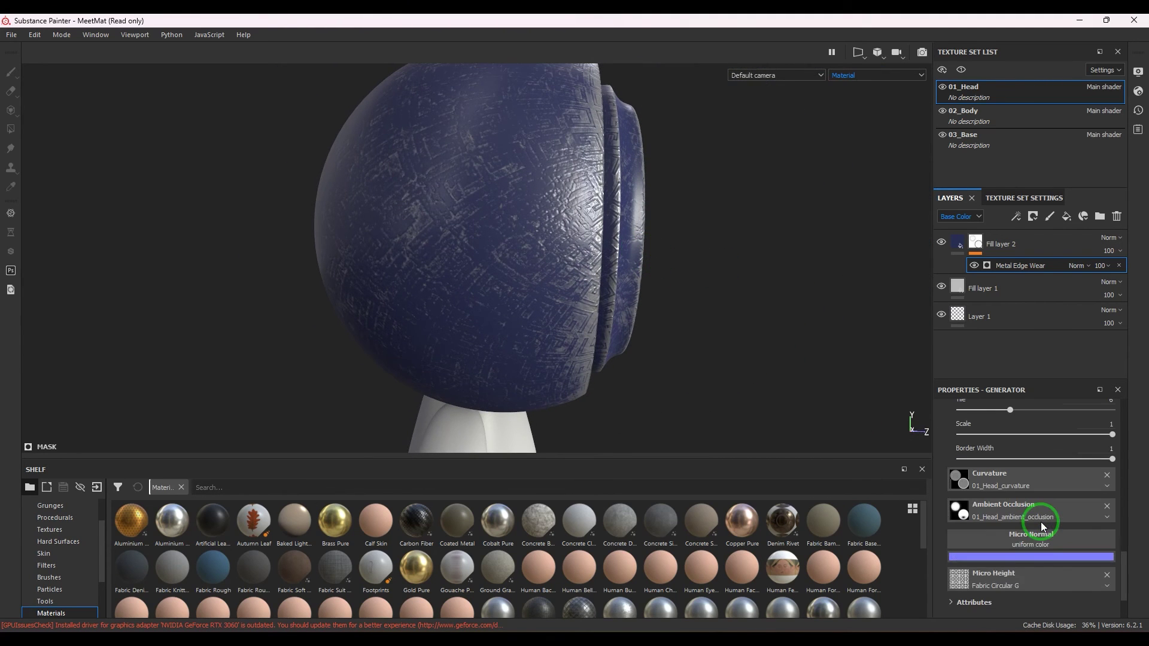
click(1026, 584)
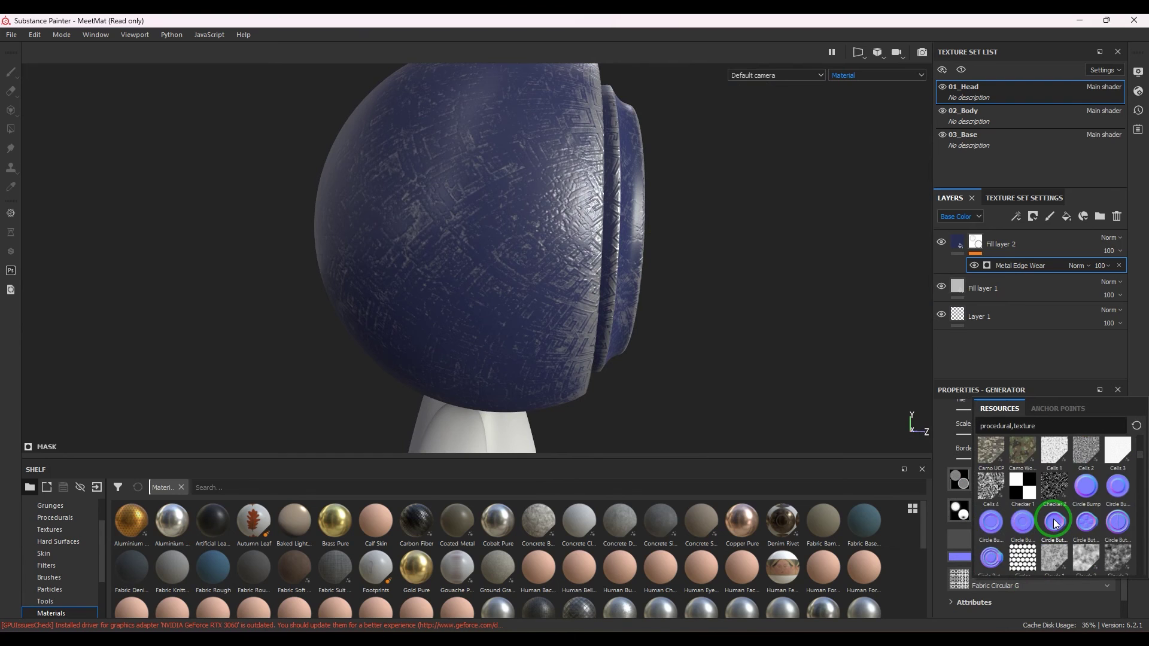
click(1078, 555)
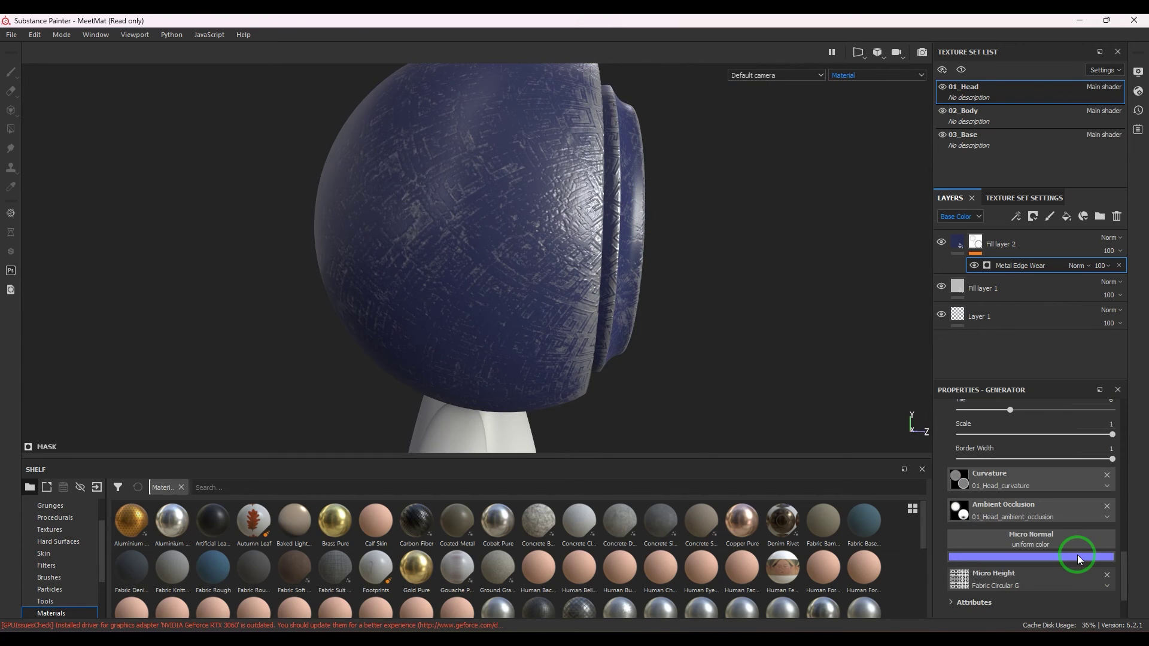
Swap the Micro Height image input to the Grunge Plaster Cracked texture
scroll(1047, 576, down, 2)
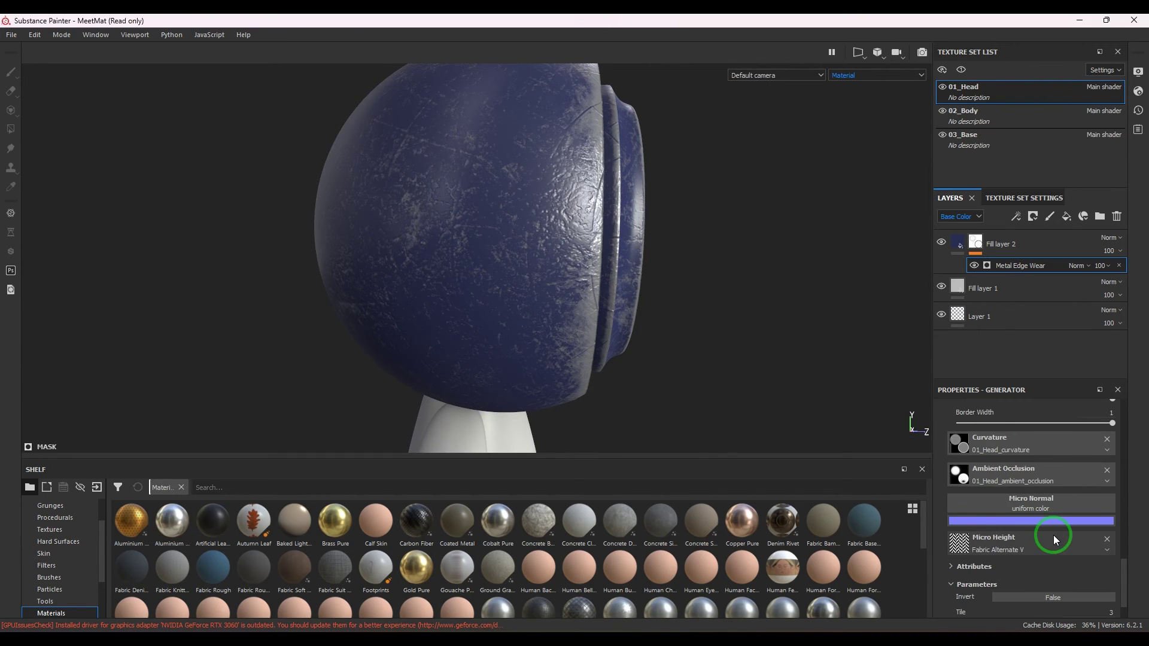
click(1054, 535)
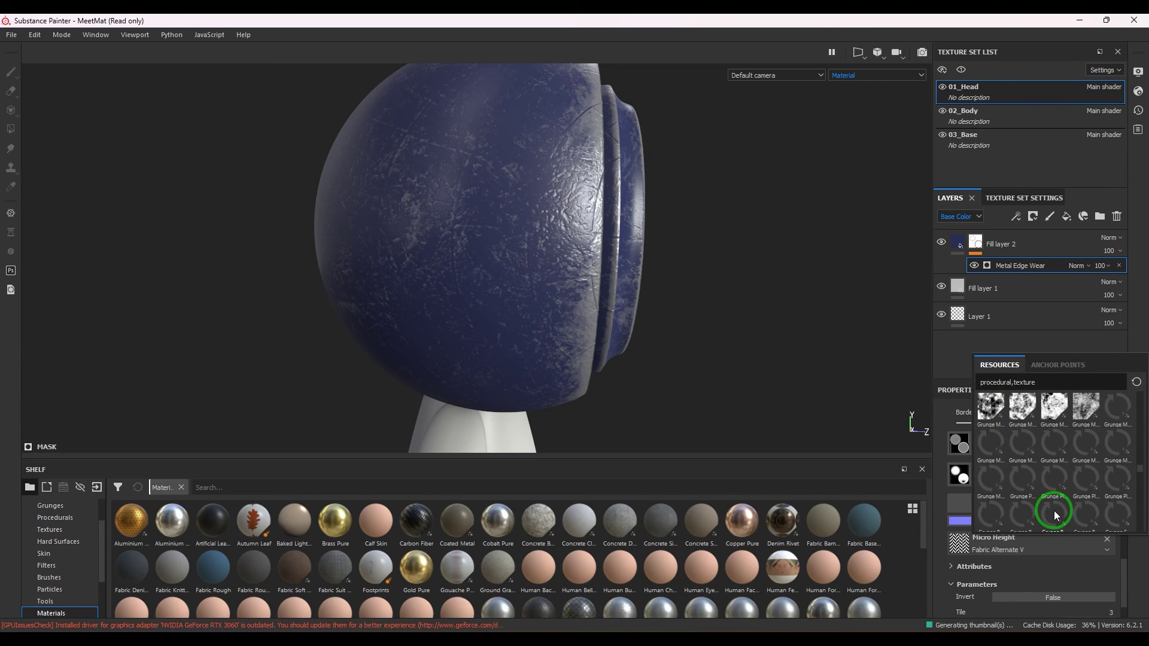
scroll(1055, 506, down, 3)
click(1055, 484)
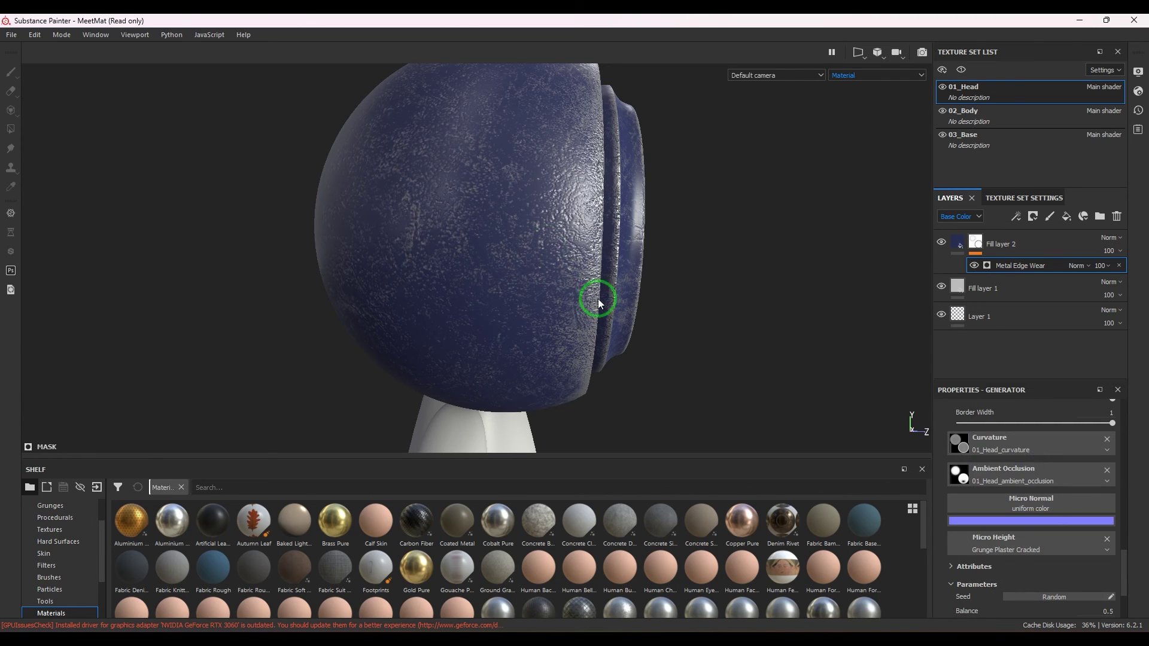
Clear the texture from the Micro Height image input and set Micro Height to False in Micro Details
click(1106, 540)
scroll(1031, 511, down, 5)
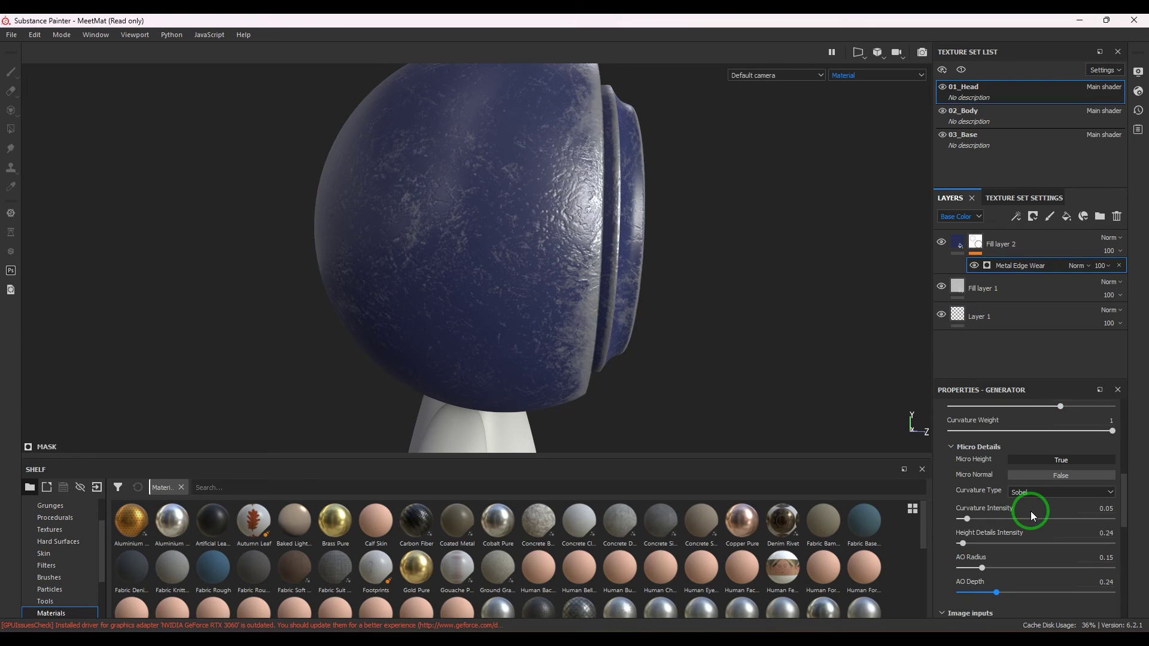
click(1064, 462)
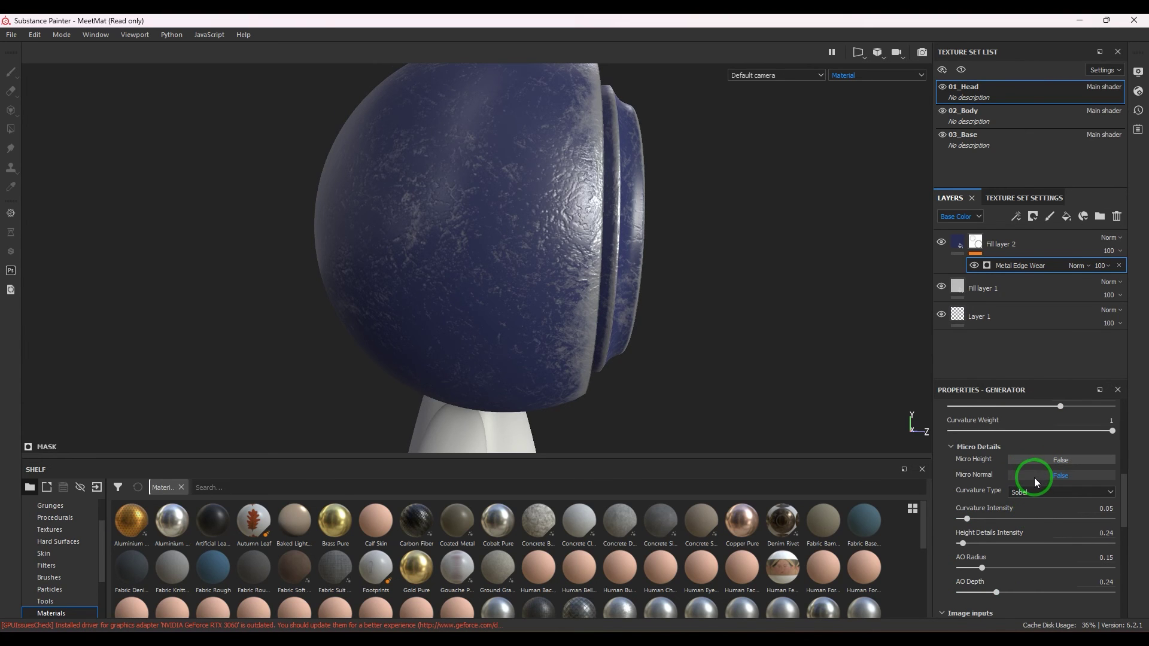
Set Micro Normal to True in Micro Details and assign the Grid Alternate texture to the Micro Normal image input
scroll(1036, 476, down, 5)
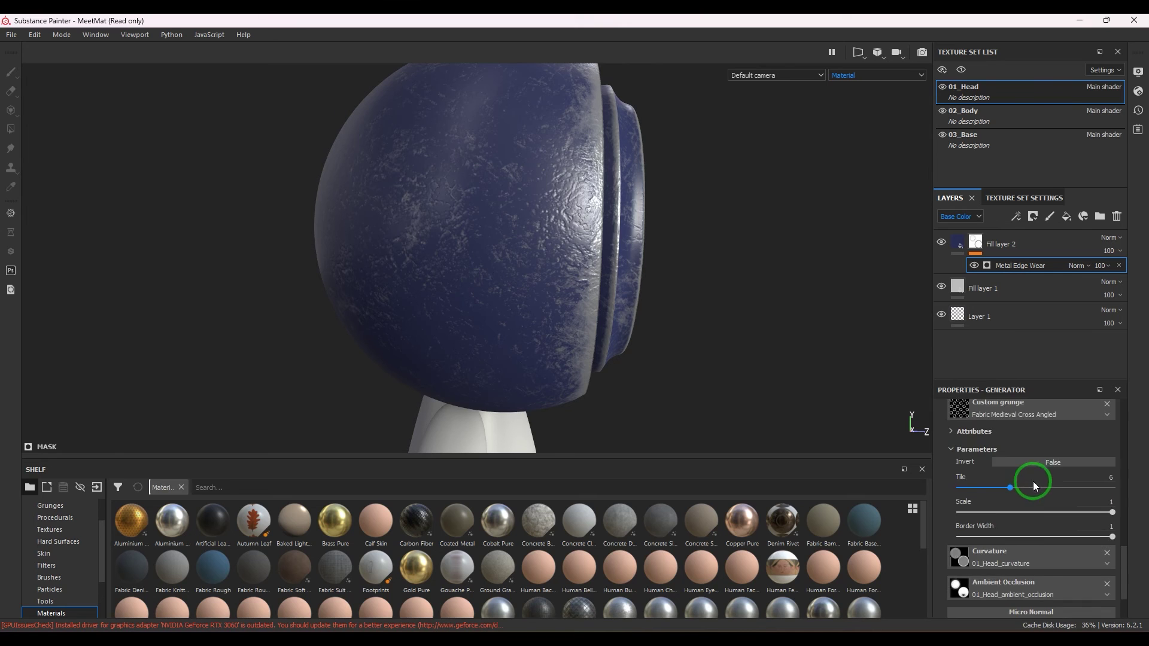
scroll(1033, 481, down, 5)
click(1031, 584)
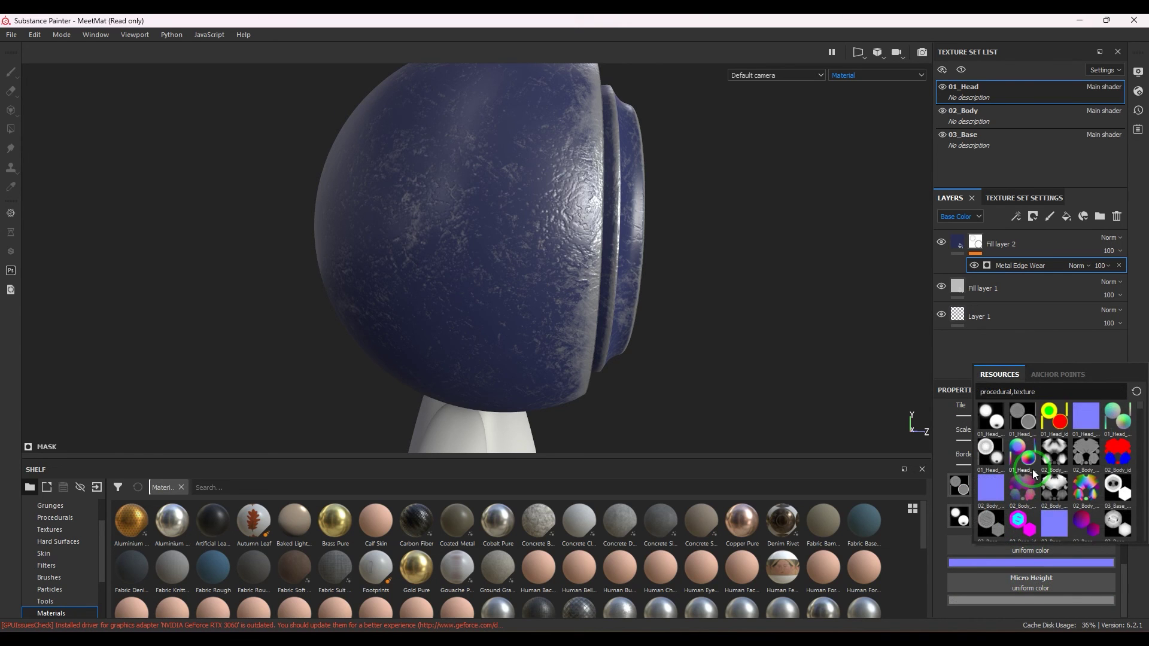
scroll(1035, 474, down, 3)
scroll(1078, 488, down, 6)
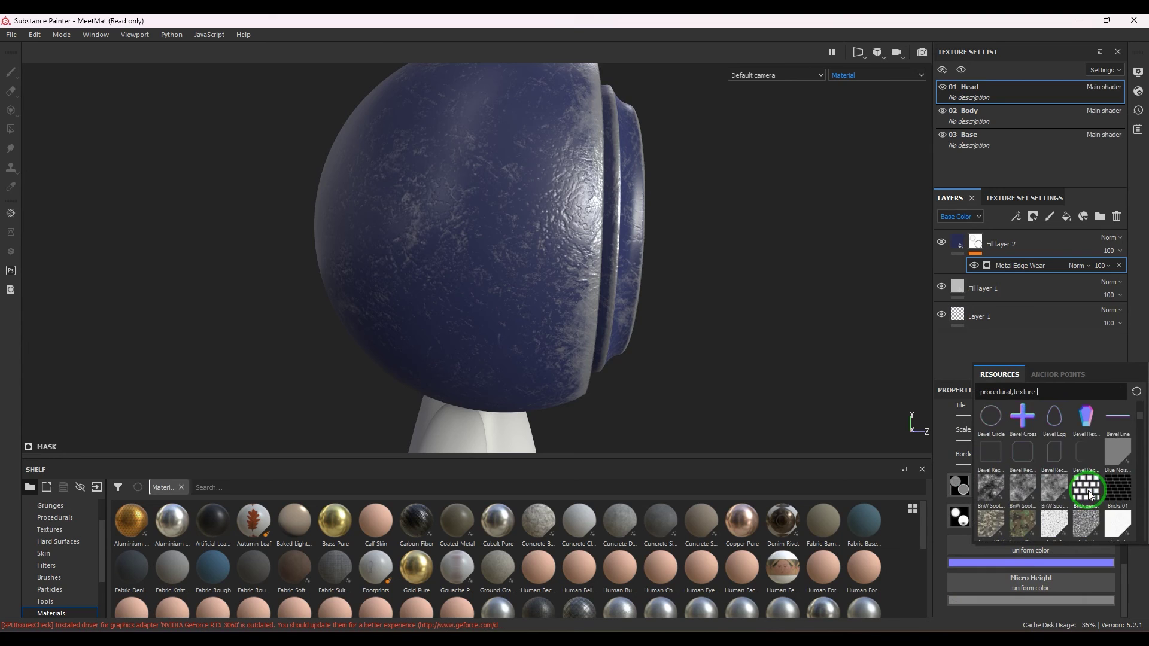
scroll(1087, 489, down, 6)
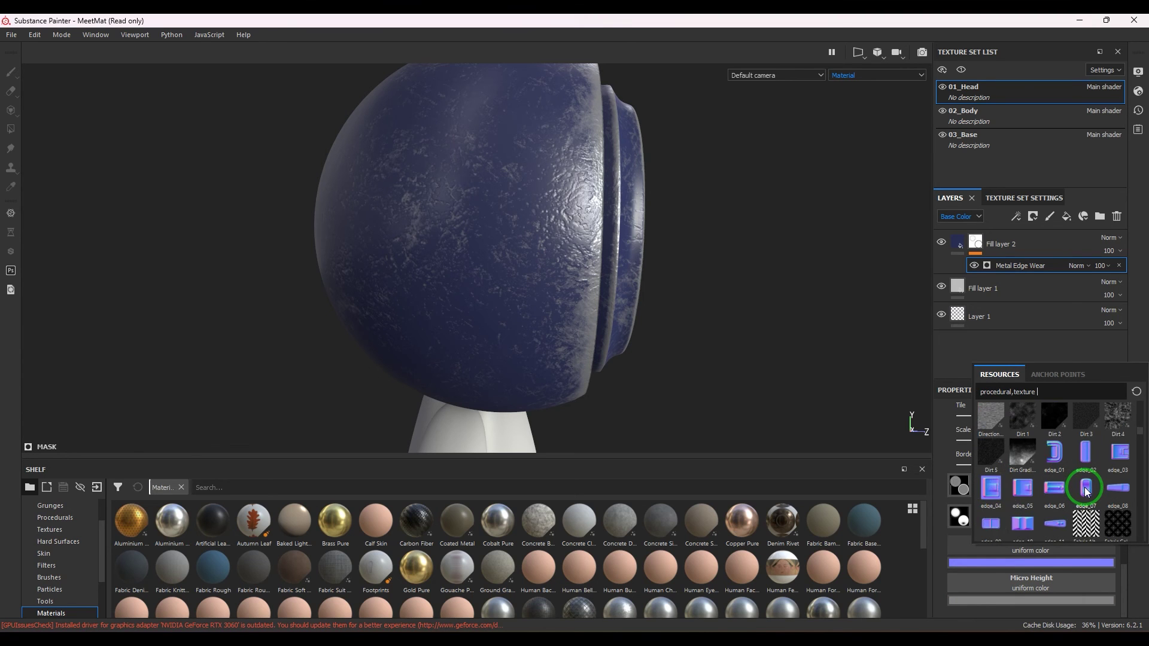
scroll(1085, 488, down, 5)
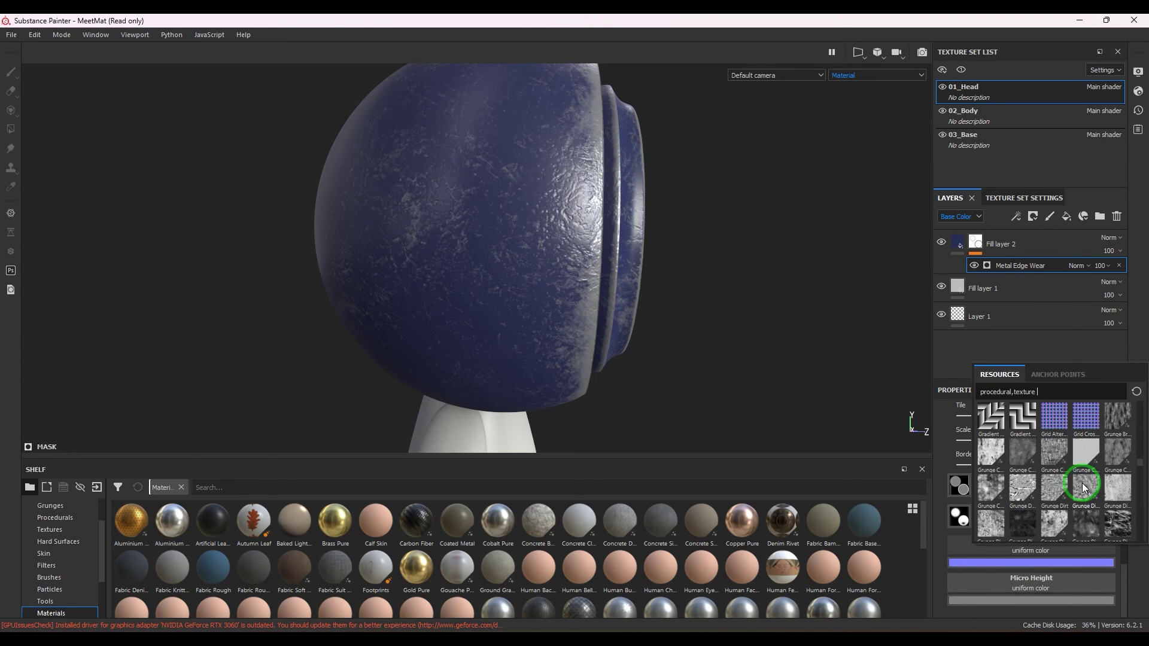
click(1054, 417)
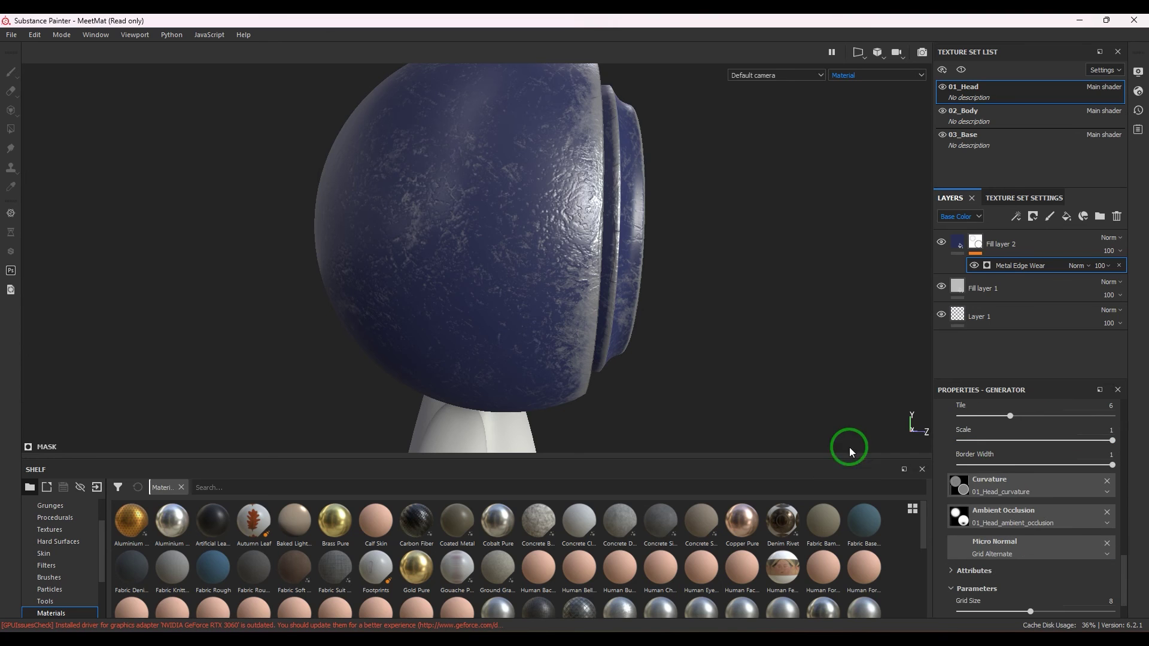
In Micro Details, set Curvature Intensity to 0.76 and Height Details Intensity to 2.48
scroll(1043, 529, down, 2)
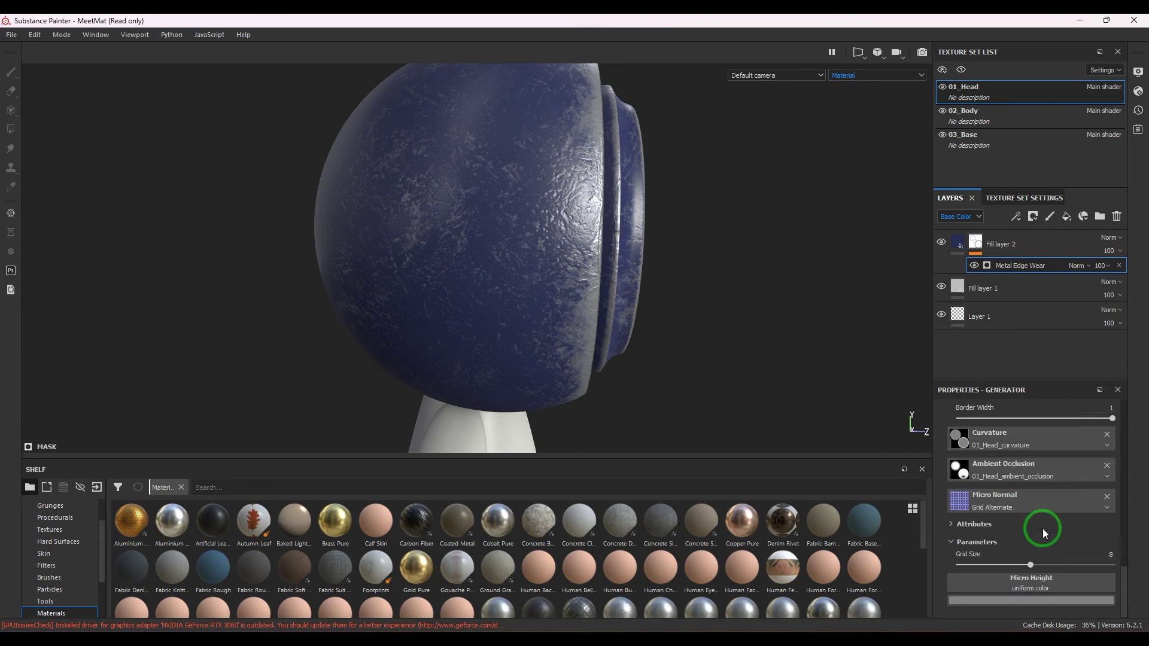
scroll(1043, 529, up, 5)
scroll(1040, 525, up, 3)
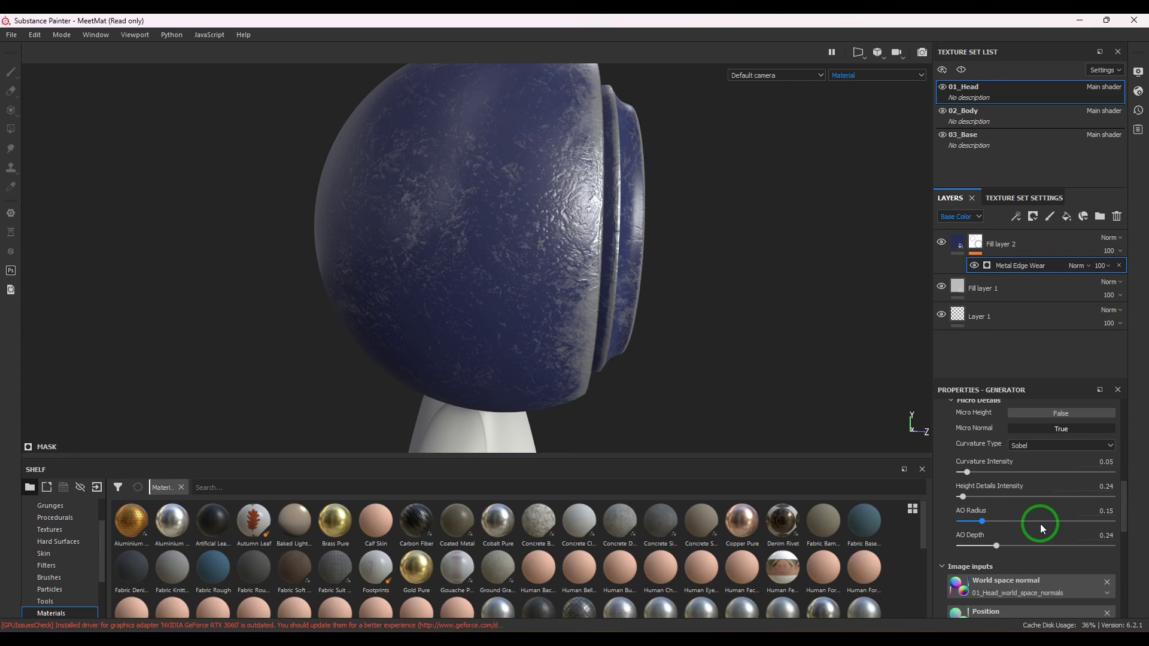
drag(965, 473, 1075, 471)
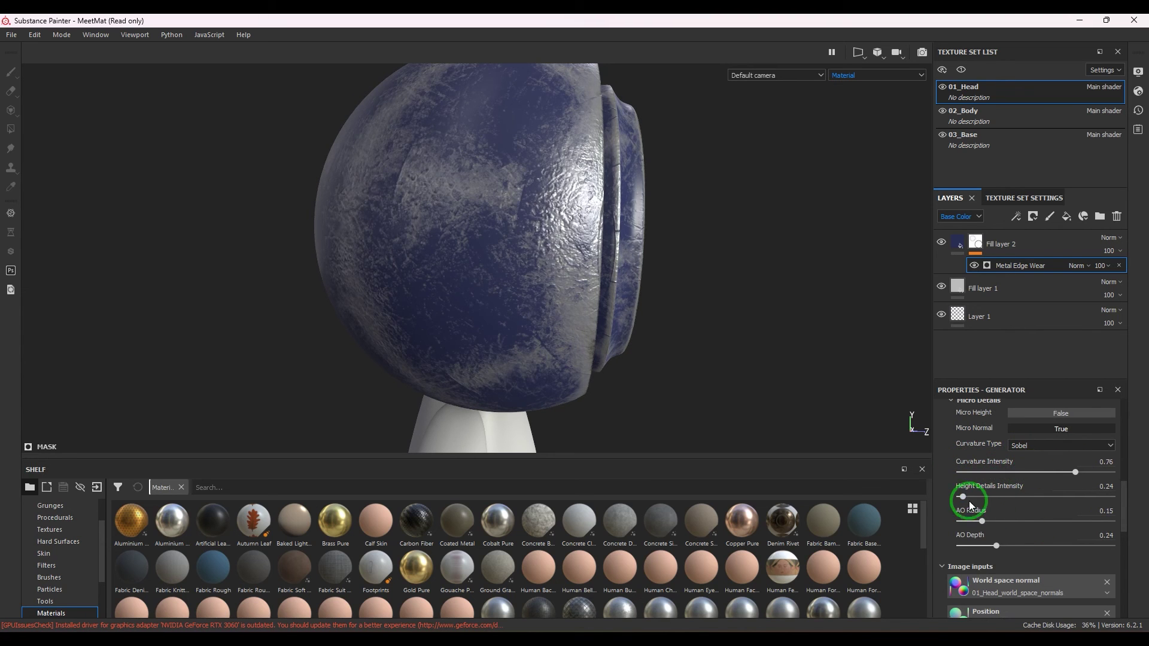
drag(965, 496, 1043, 496)
Try several Grid Size values for the Grid Alternate pattern in the Micro Normal input, ending at 92
scroll(1011, 528, down, 4)
scroll(1010, 527, down, 5)
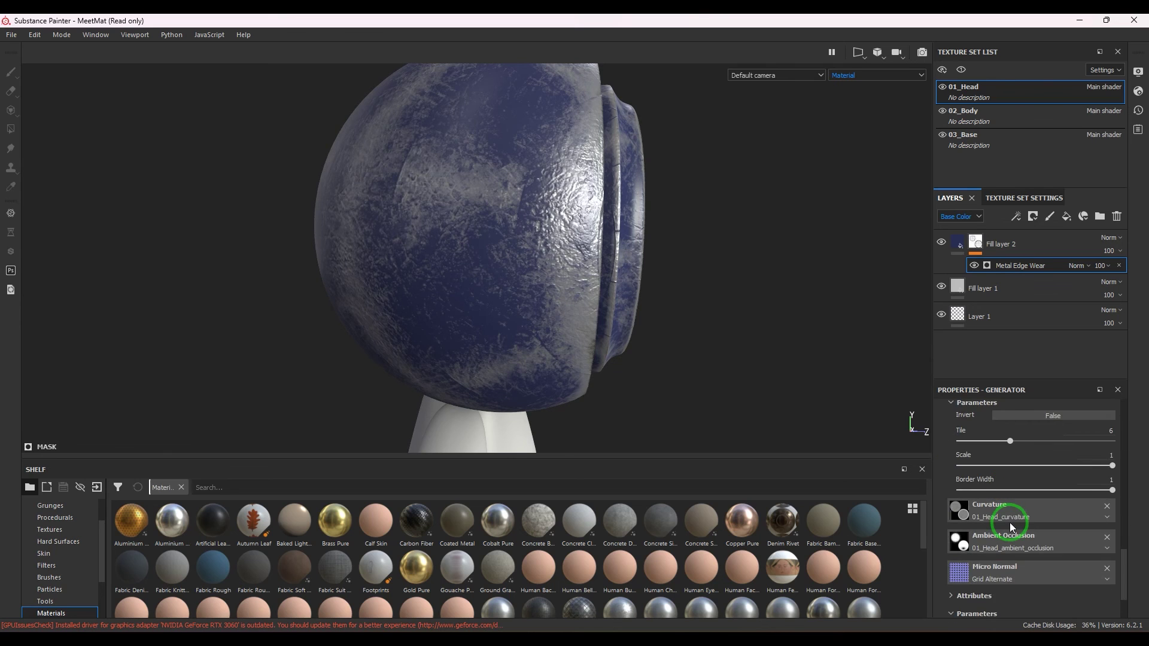
drag(1038, 565, 1099, 556)
click(1099, 556)
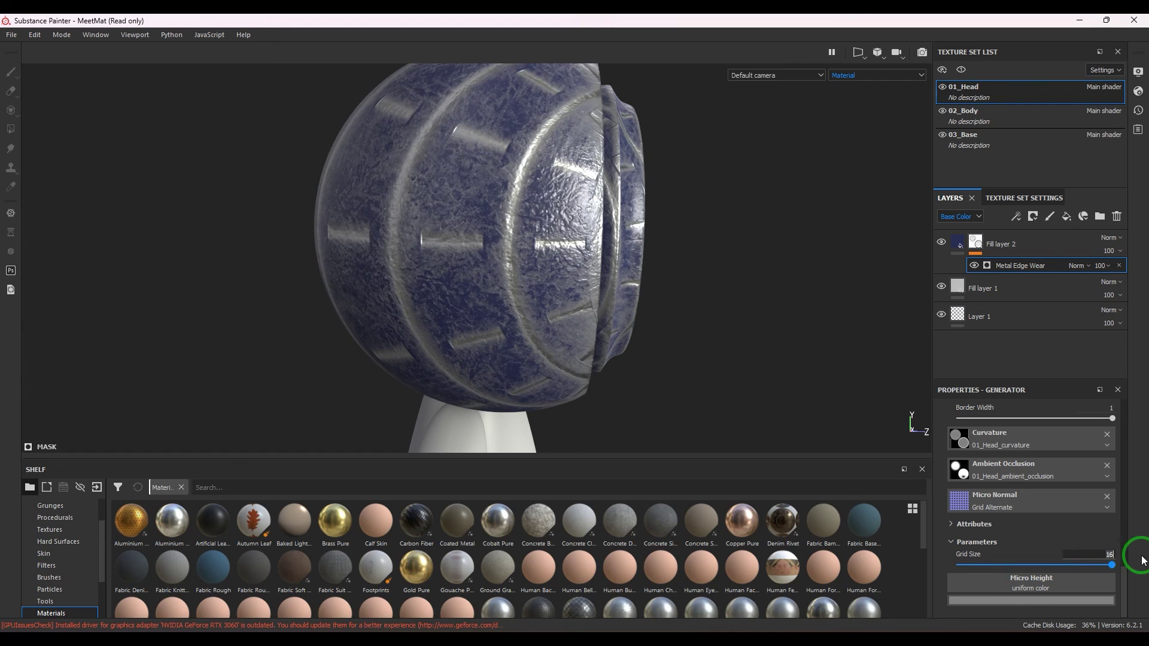
text(32)
key(Return)
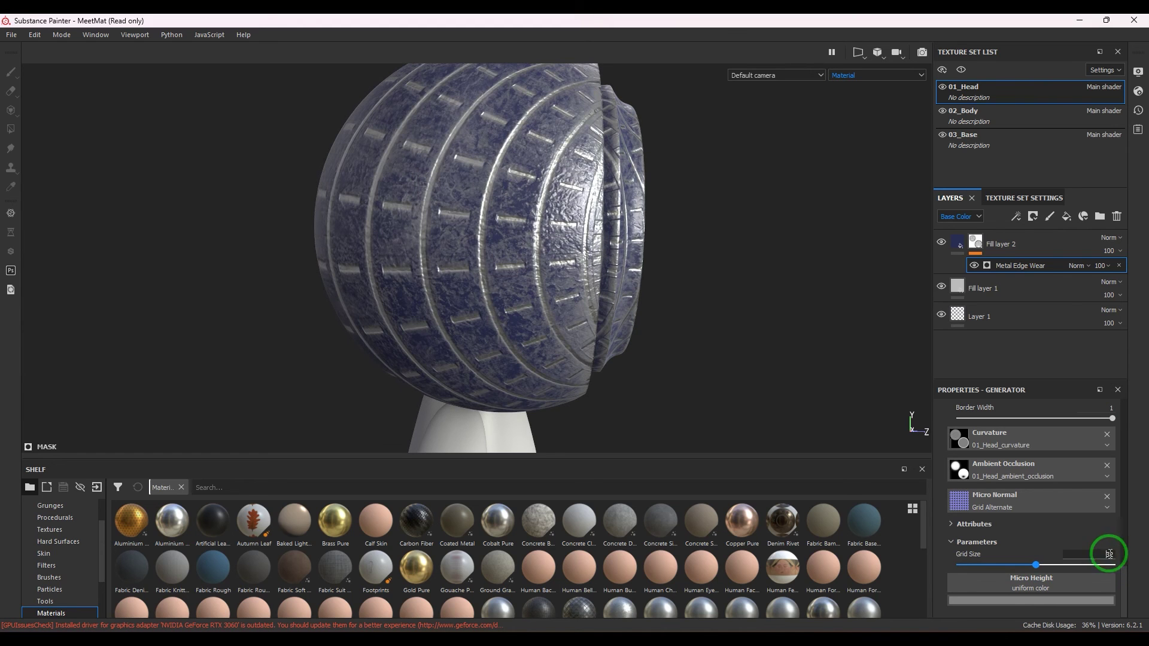
click(1041, 535)
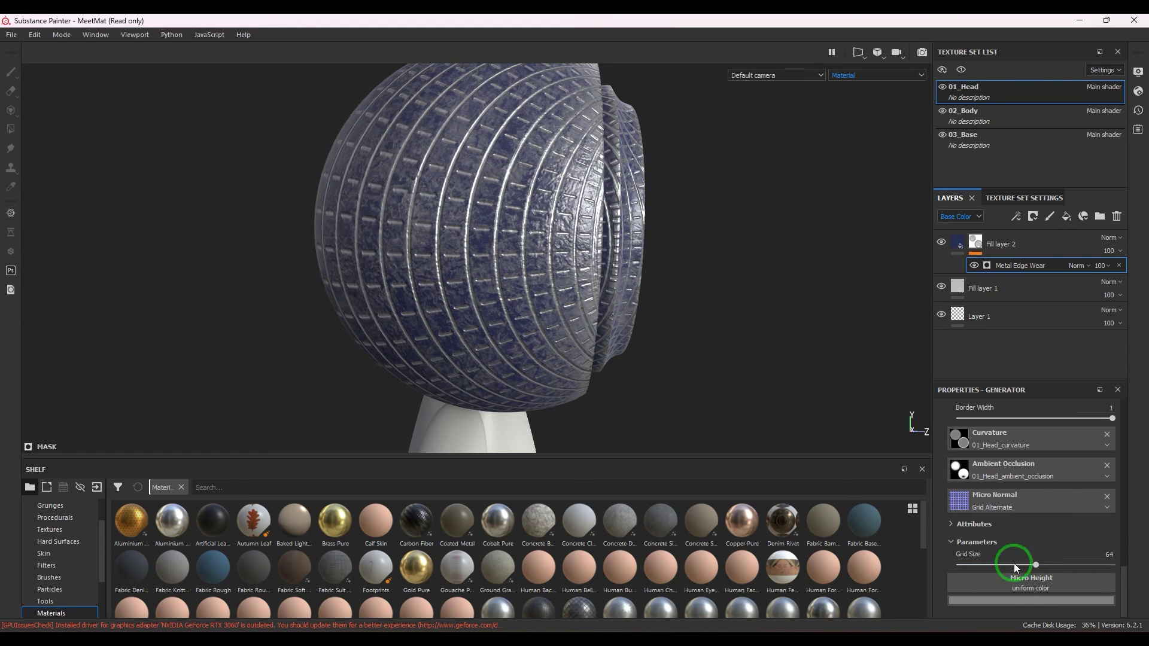
drag(1016, 567, 1068, 564)
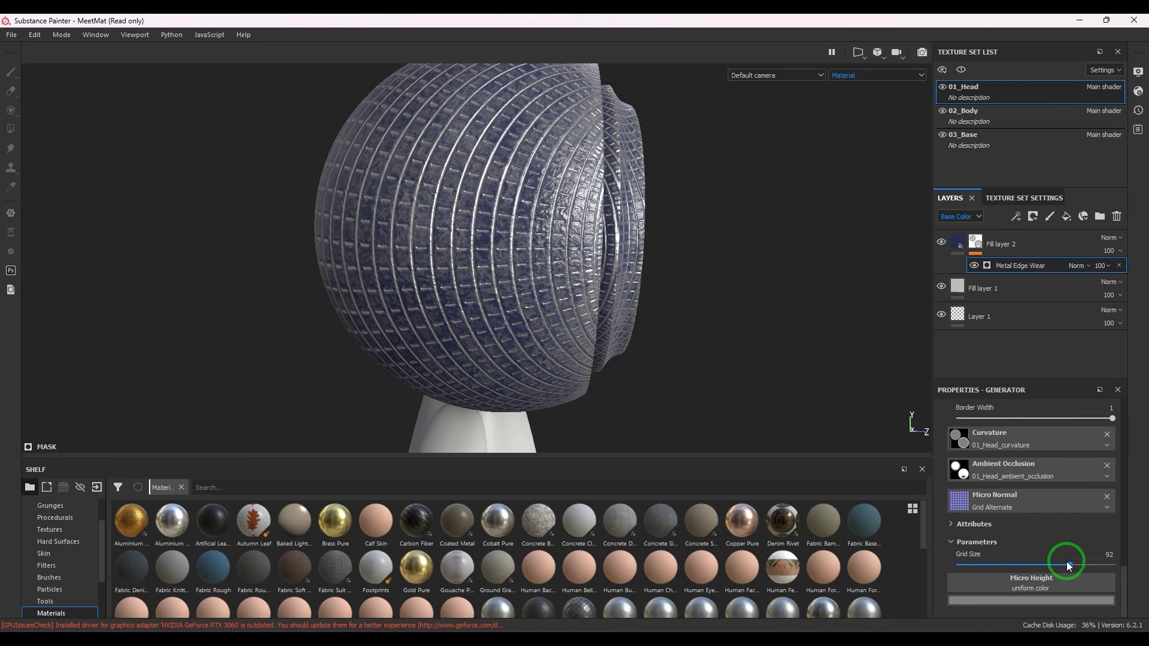
In Micro Details, set Height Details Intensity to 6.93, AO Radius to 0.87 and AO Depth to 0.16
scroll(1030, 539, up, 3)
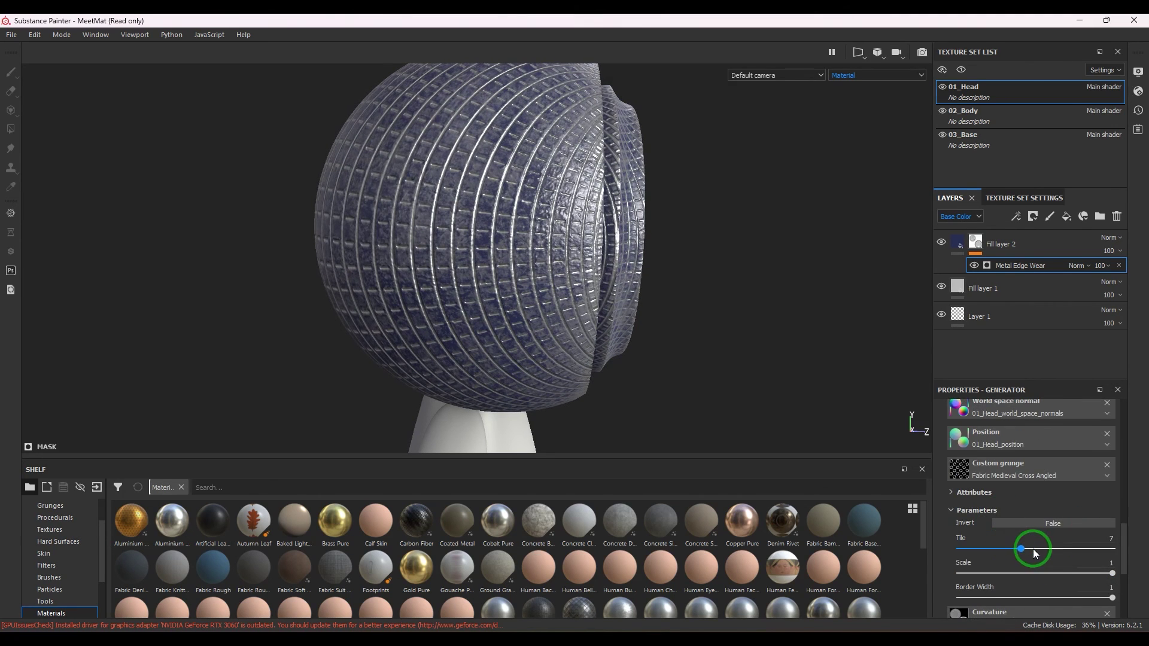
scroll(1071, 496, up, 3)
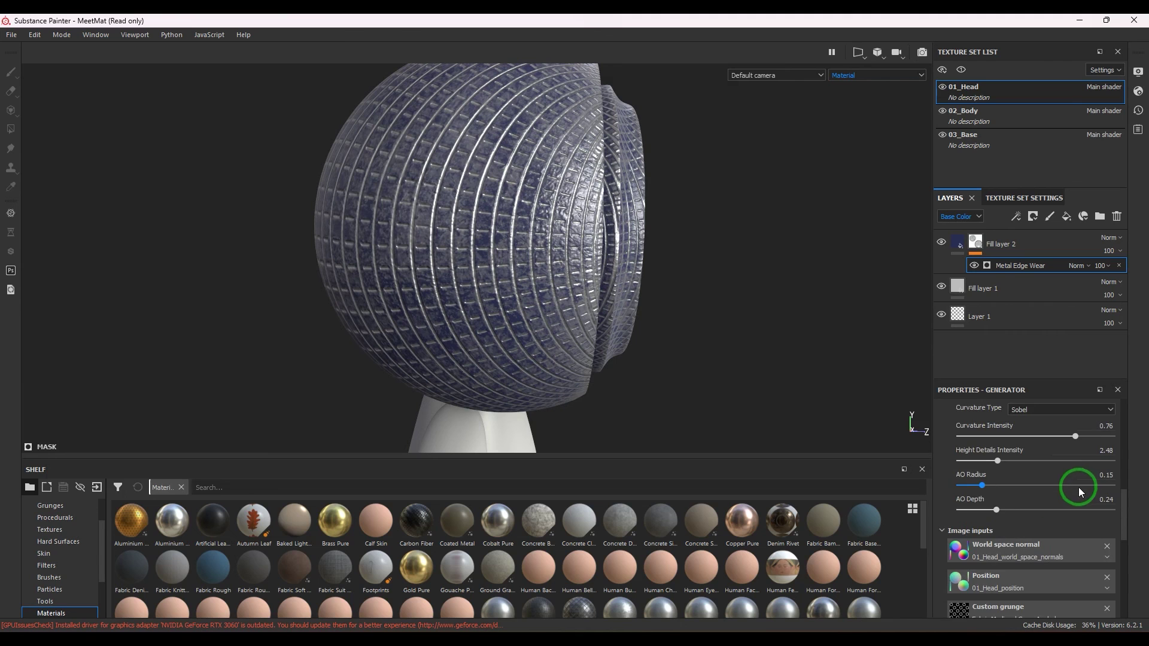
mouse_move(998, 461)
mouse_down()
mouse_move(965, 462)
mouse_move(1065, 461)
mouse_up()
mouse_move(982, 486)
mouse_down()
mouse_move(1104, 487)
mouse_move(1021, 486)
mouse_move(1090, 487)
mouse_up()
mouse_move(1006, 511)
mouse_down()
mouse_move(1098, 506)
mouse_move(911, 506)
mouse_move(1001, 507)
mouse_move(983, 509)
mouse_up()
alt+drag(479, 226, 462, 245)
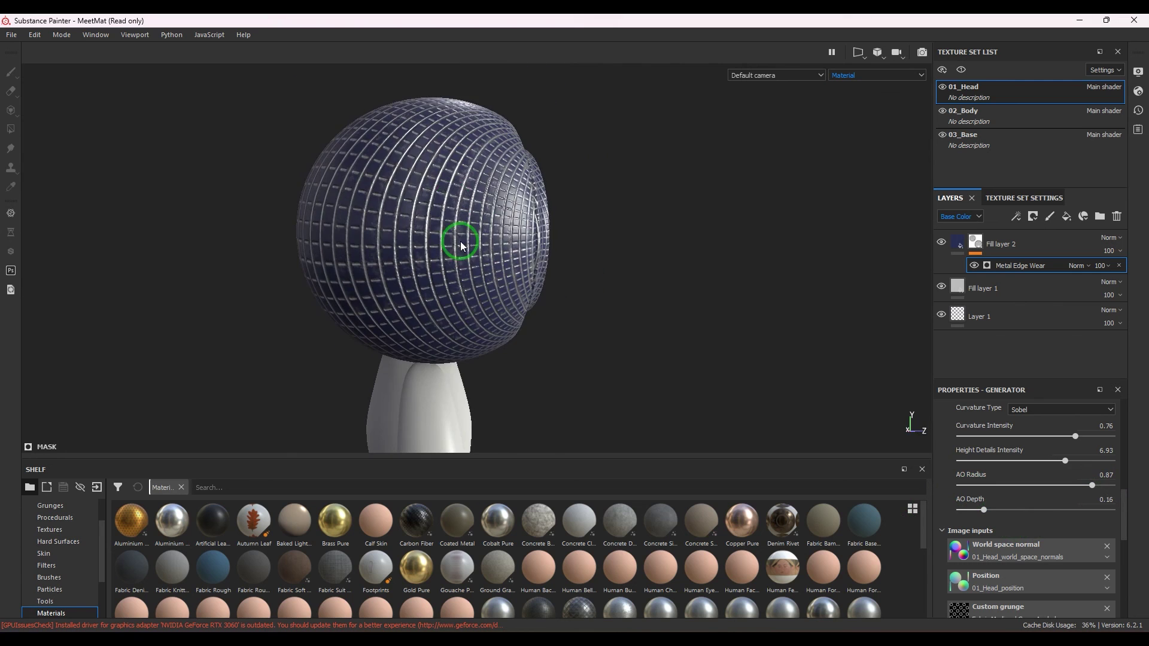
alt+drag(457, 198, 609, 341)
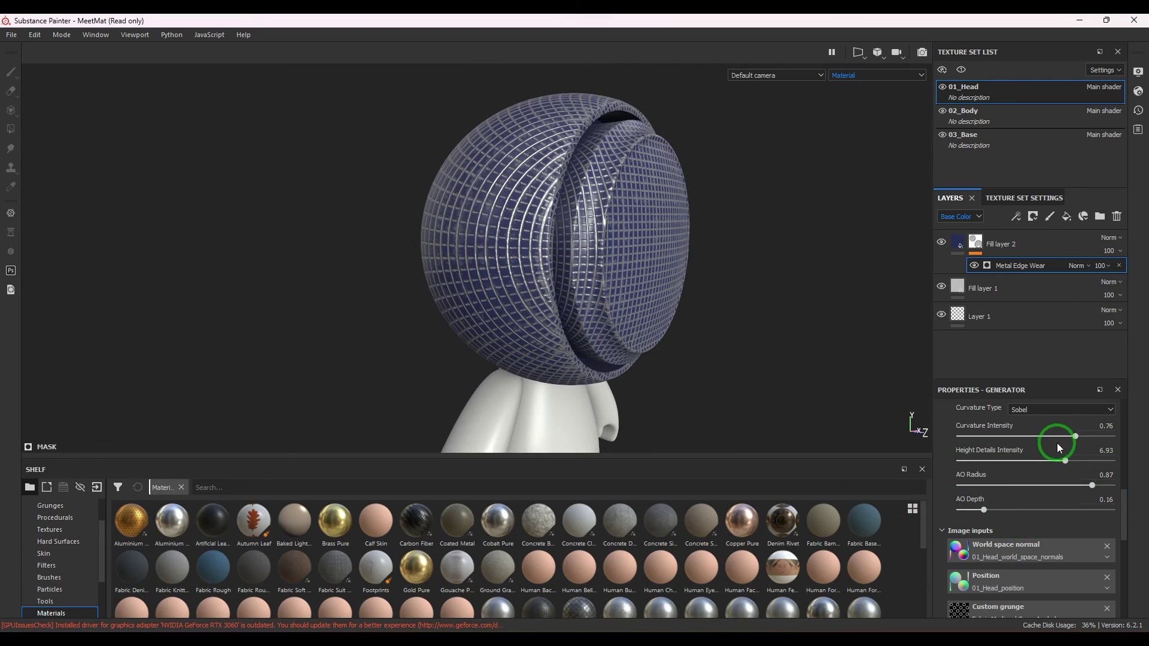
In Micro Details, set Curvature Intensity to 0.04, Height Details Intensity to 9.25, AO Radius to 0 and AO Depth to 0.08
mouse_move(1073, 437)
mouse_down()
mouse_move(975, 437)
mouse_move(1088, 440)
mouse_up()
scroll(1065, 440, up, 5)
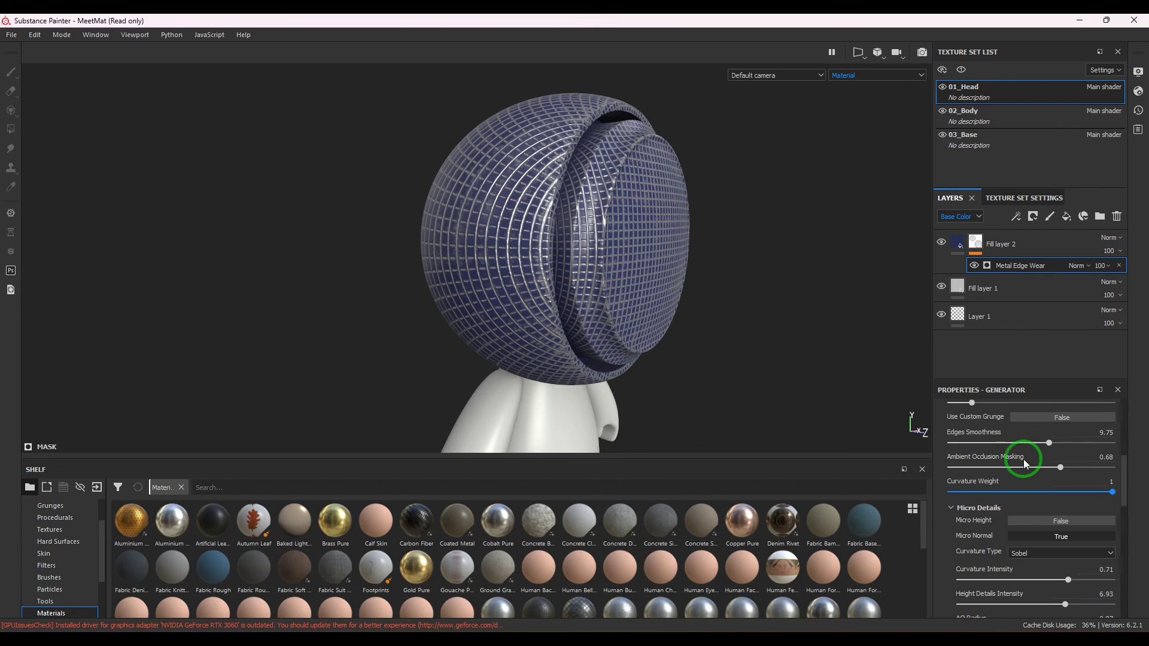
scroll(953, 509, down, 5)
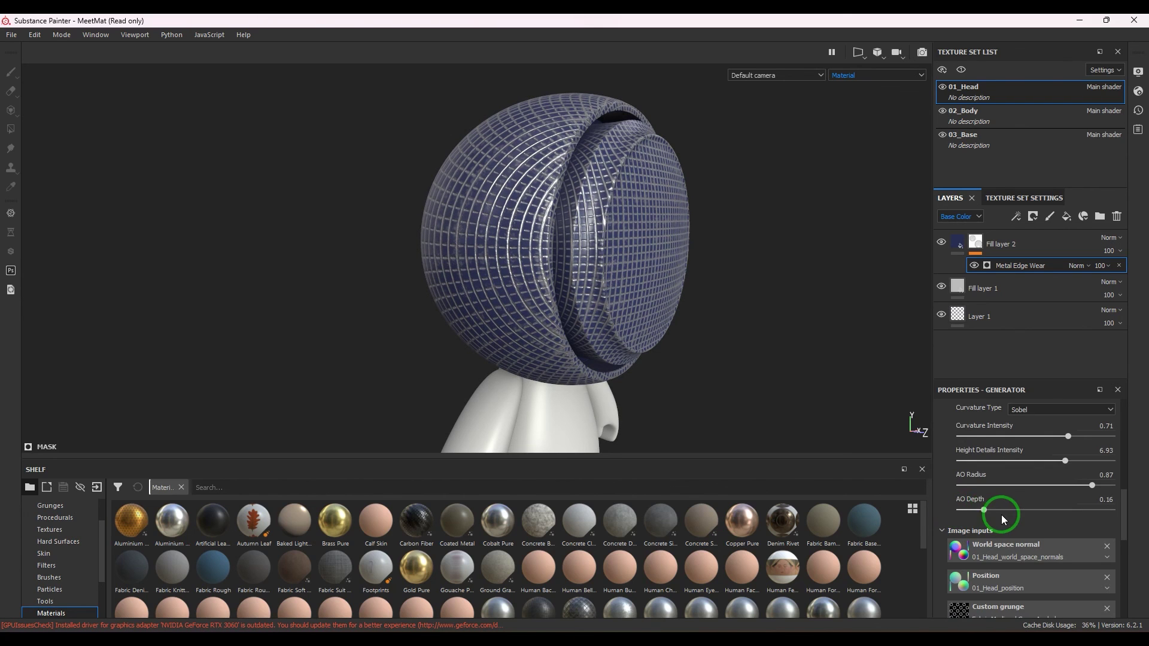
mouse_move(976, 513)
mouse_down()
mouse_move(1052, 511)
mouse_move(973, 515)
mouse_up()
drag(1064, 438, 964, 440)
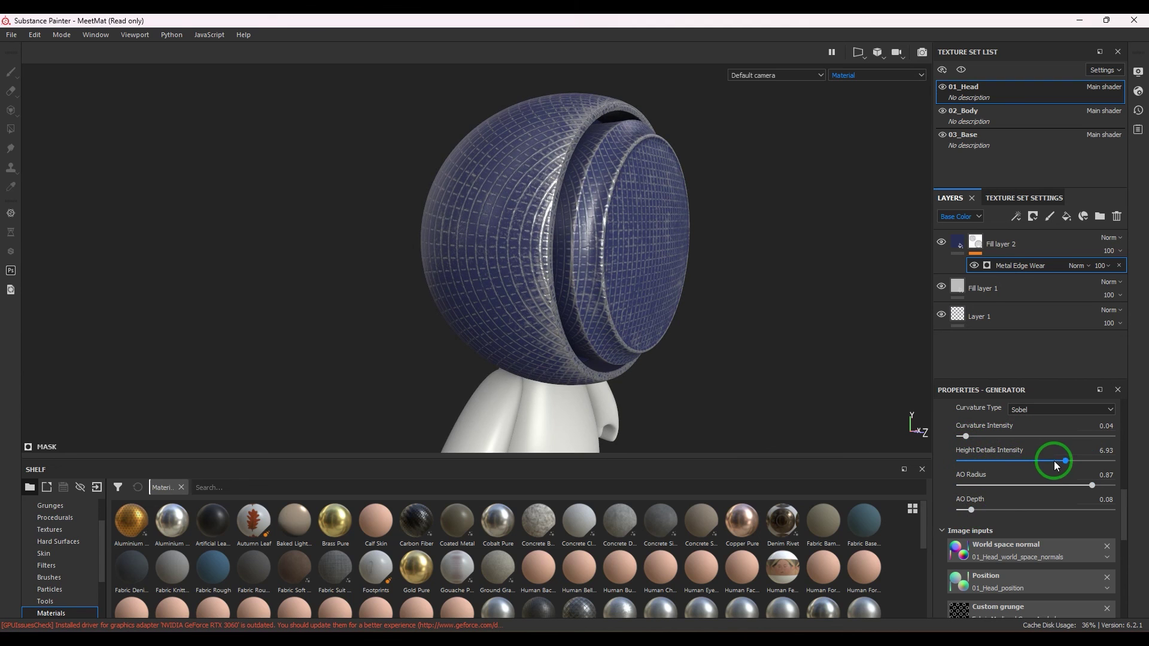
mouse_move(1054, 460)
mouse_down()
mouse_move(974, 462)
mouse_move(1101, 461)
mouse_move(957, 482)
mouse_move(1098, 486)
mouse_move(938, 489)
mouse_up()
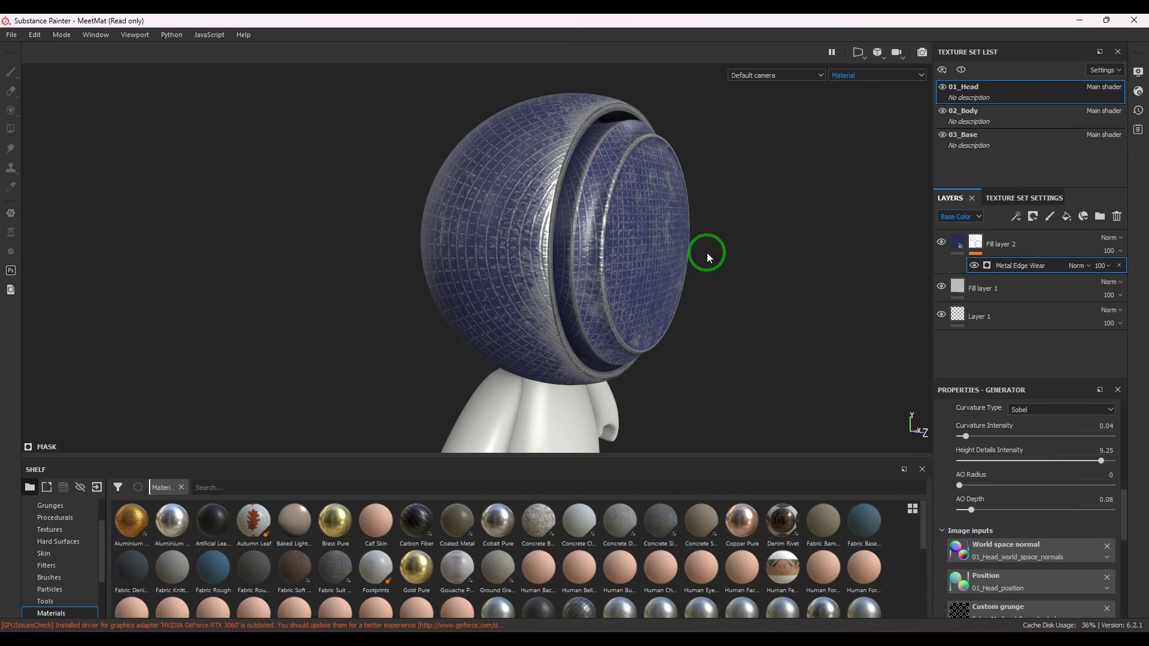
Copy Fill layer 1 and Fill layer 2 with its Metal Edge Wear mask from 01_Head into the 02_Body texture set
scroll(706, 254, up, 5)
scroll(467, 259, down, 4)
middle_drag(745, 281, 539, 160)
scroll(719, 270, down, 3)
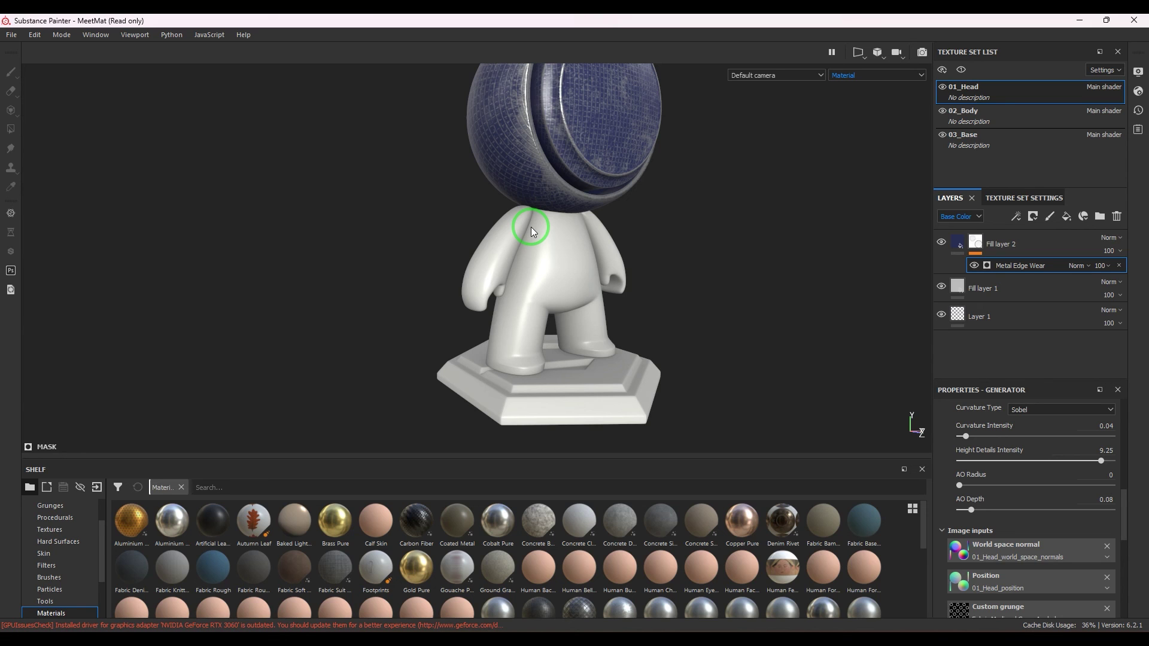
key(f)
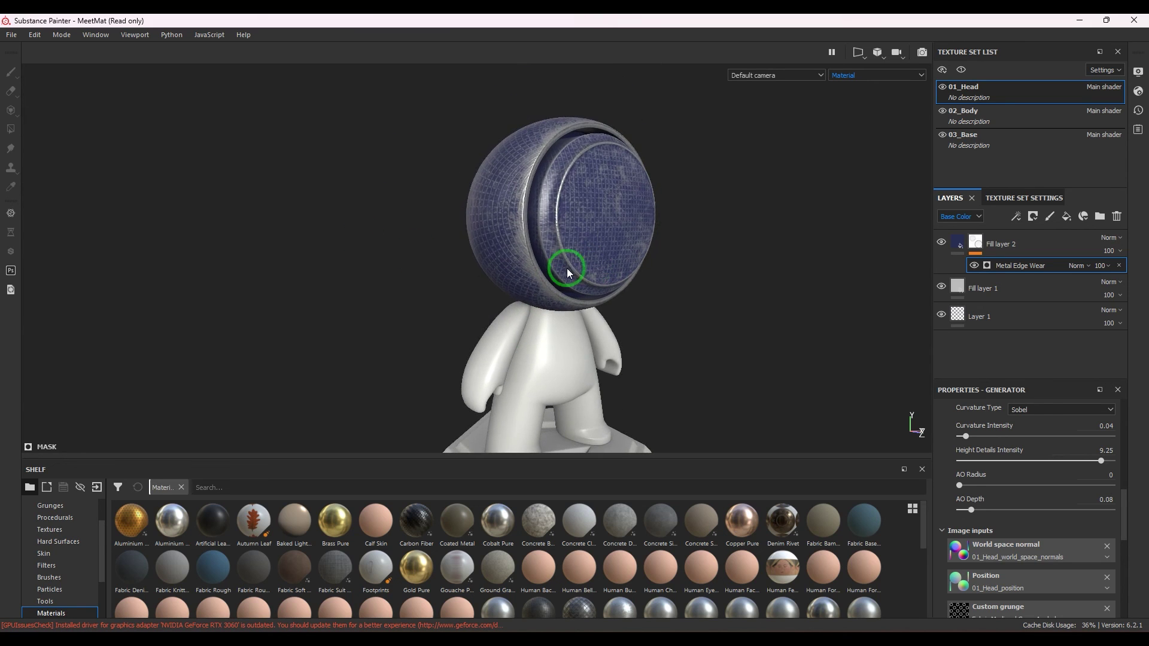
click(1055, 261)
ctrl+click(1054, 288)
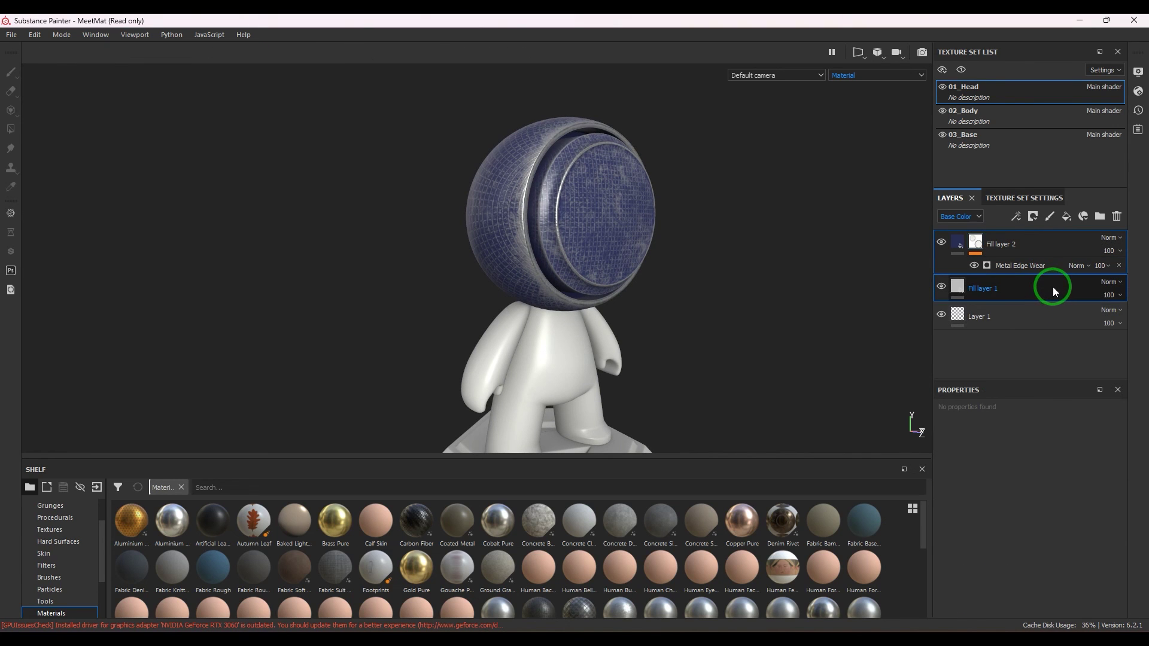
click(1019, 117)
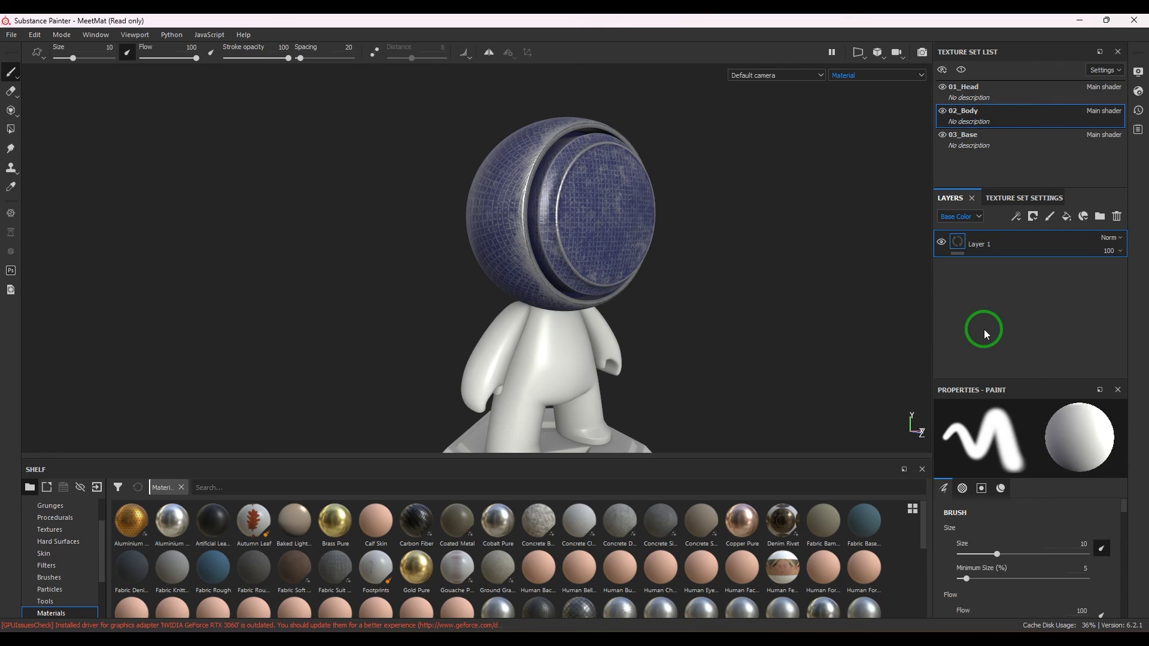
key(ctrl+v)
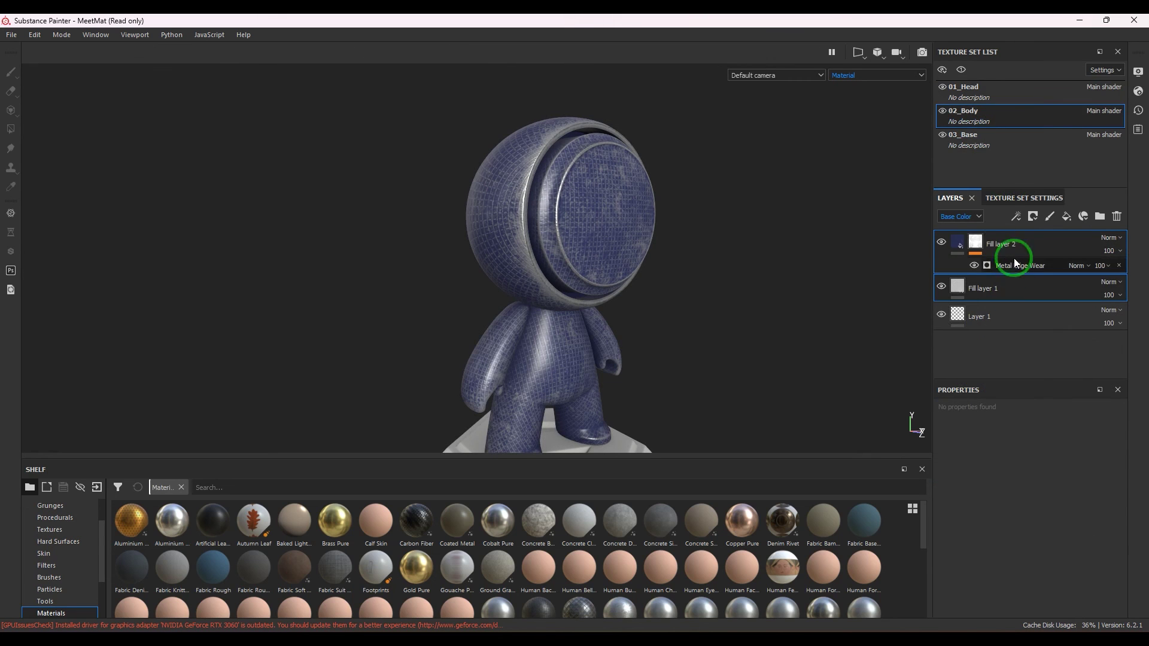
Paste the two copied fill layers into the 03_Base texture set and view the figure down to its base
click(986, 142)
key(ctrl+v)
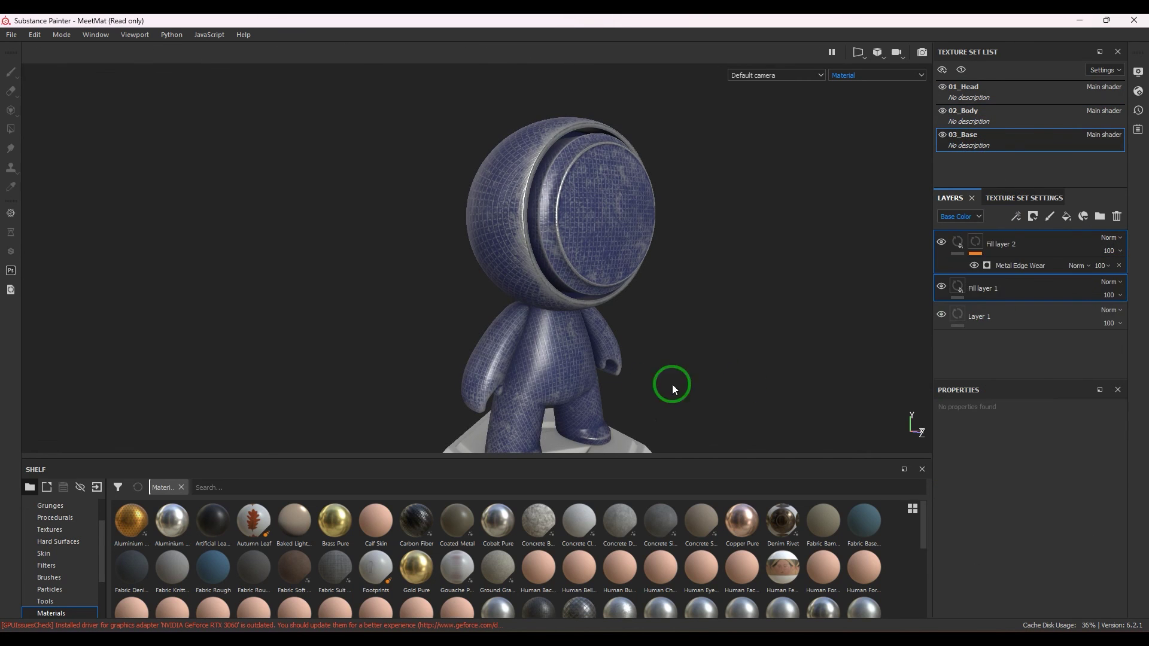
alt+drag(671, 385, 626, 296)
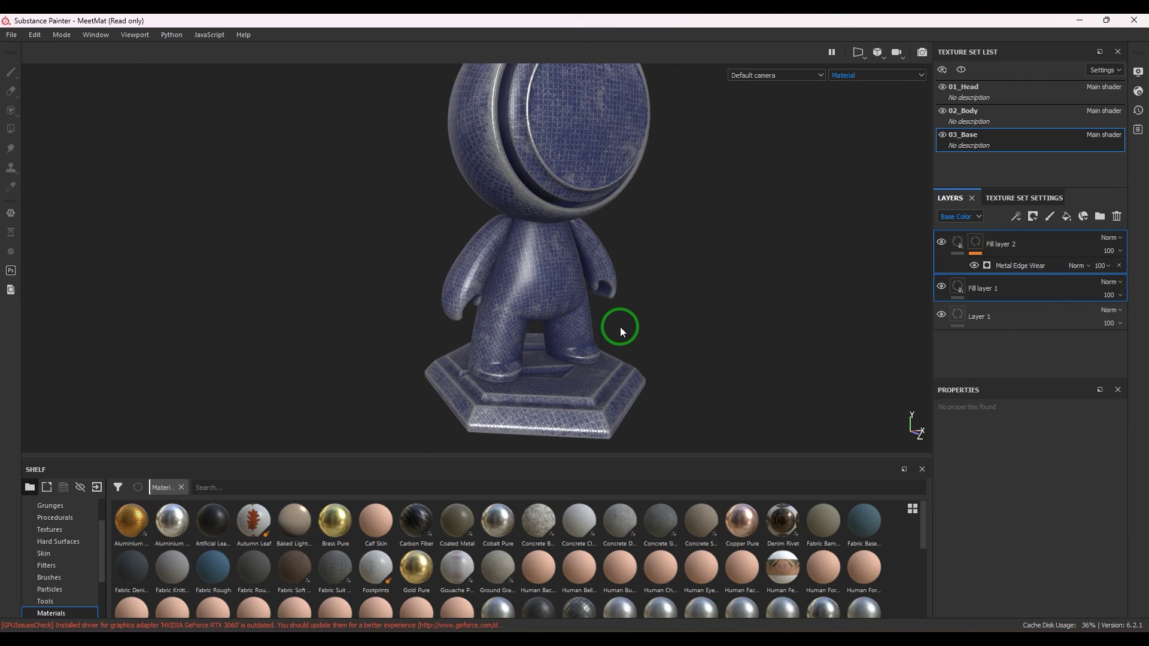